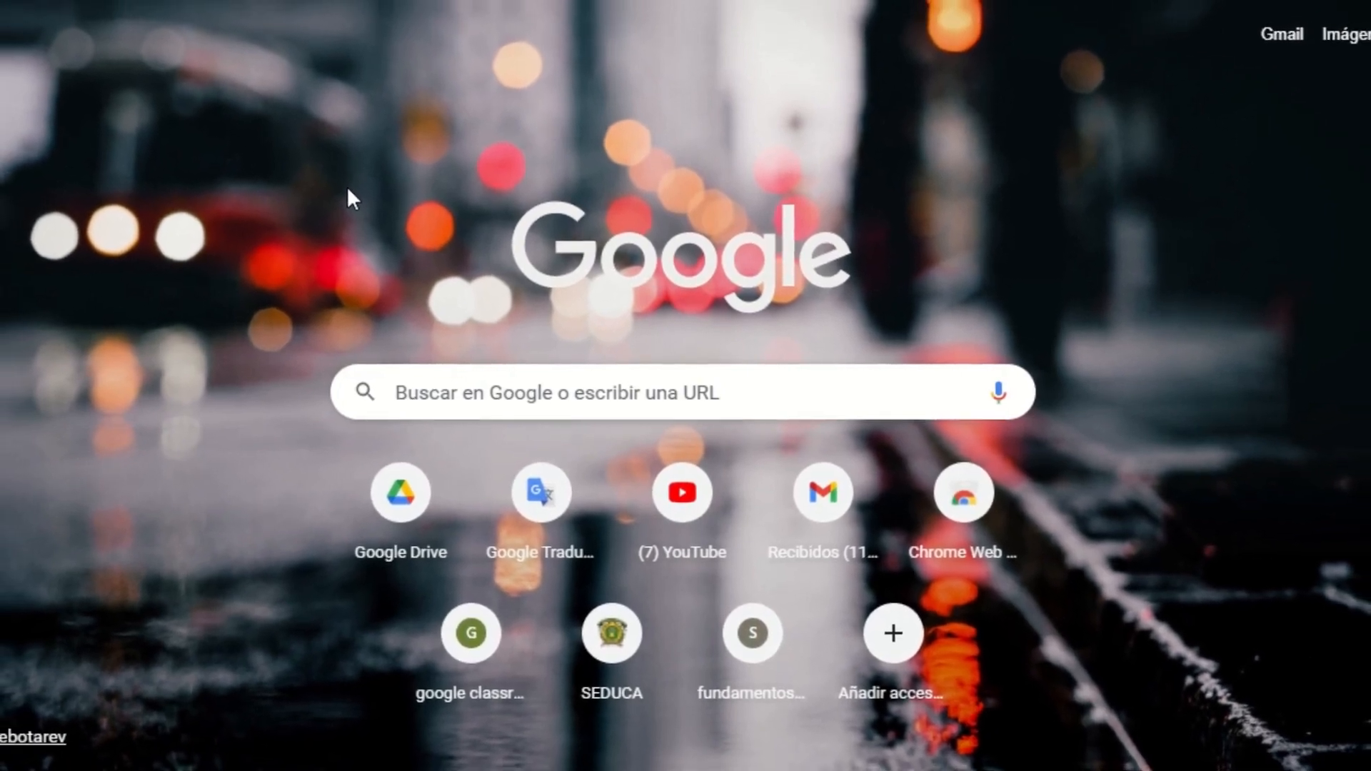
# Step: Search Google for "aspel noi" and open the registration form for the 30-day free trial on the Aspel NOI site
pyautogui.click(486, 391)
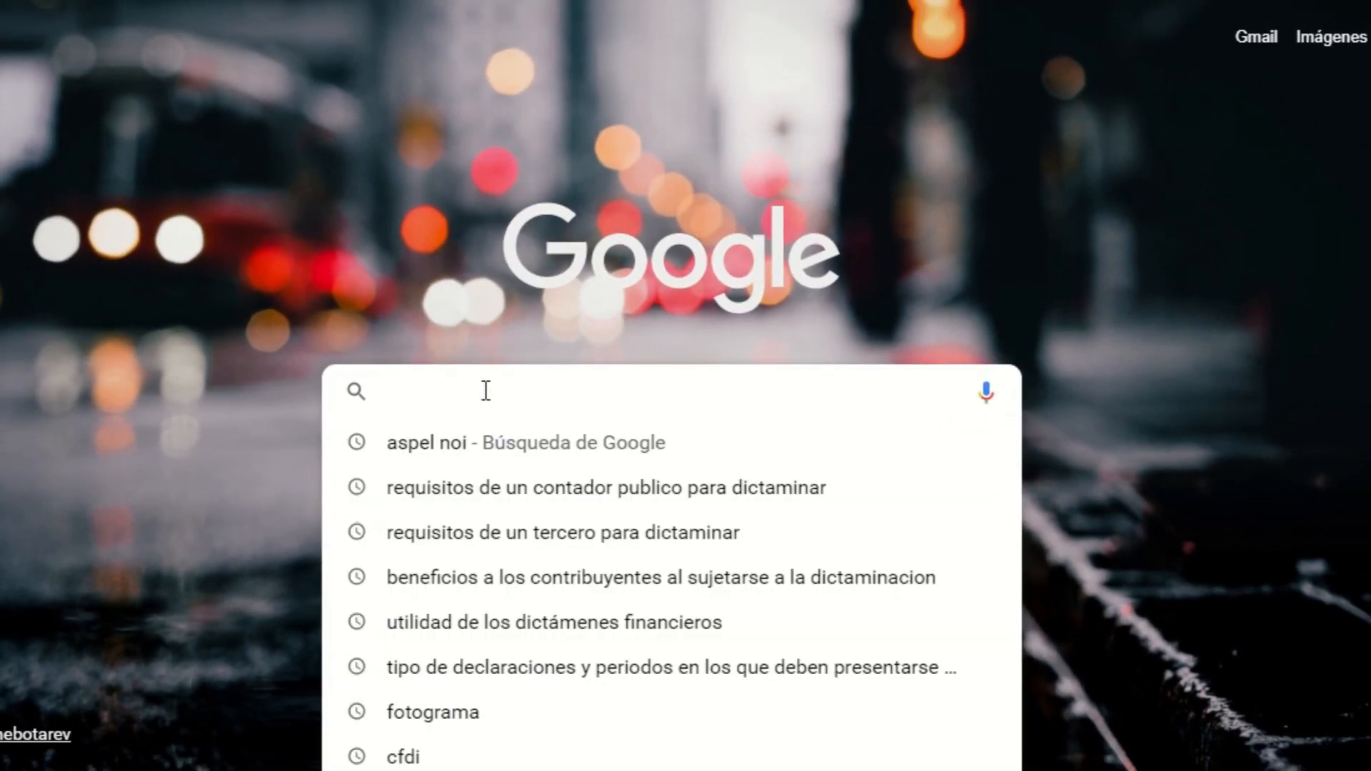
pyautogui.click(453, 450)
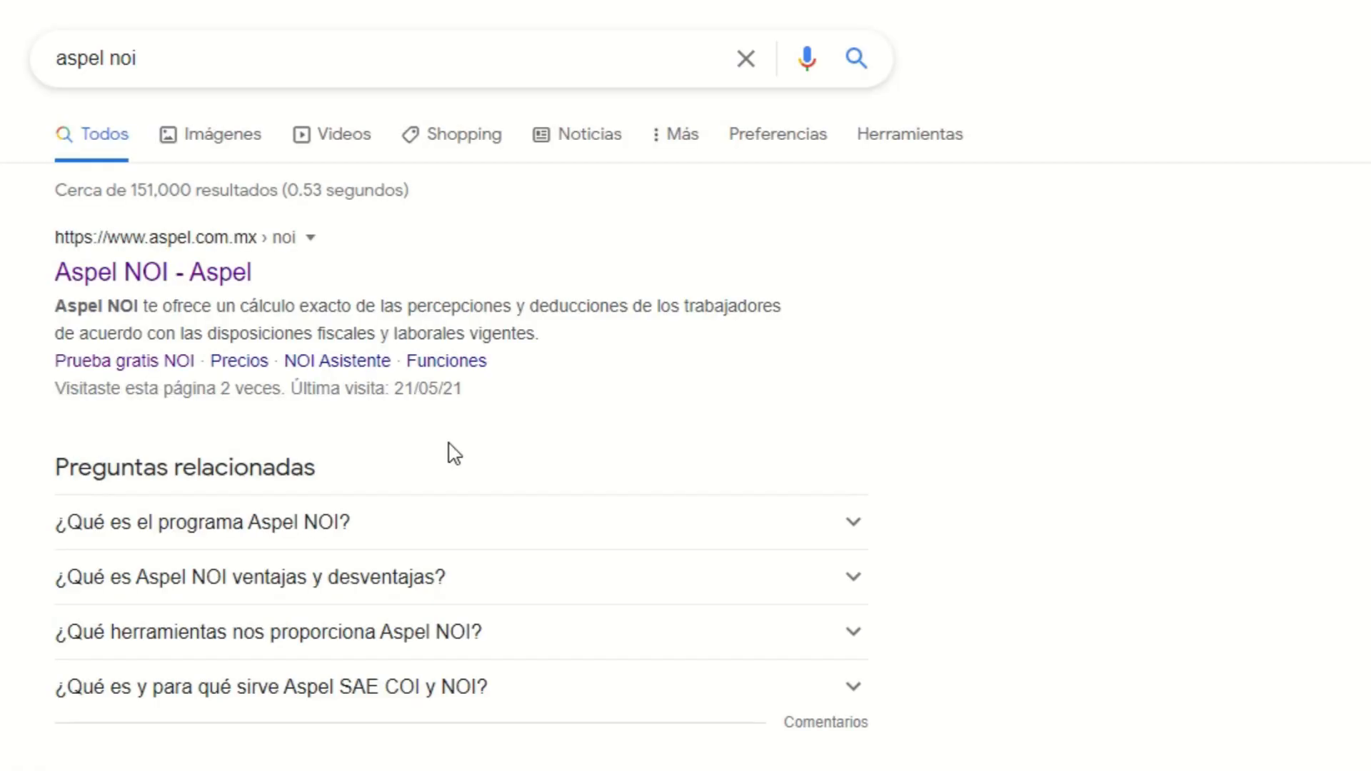
pyautogui.click(198, 290)
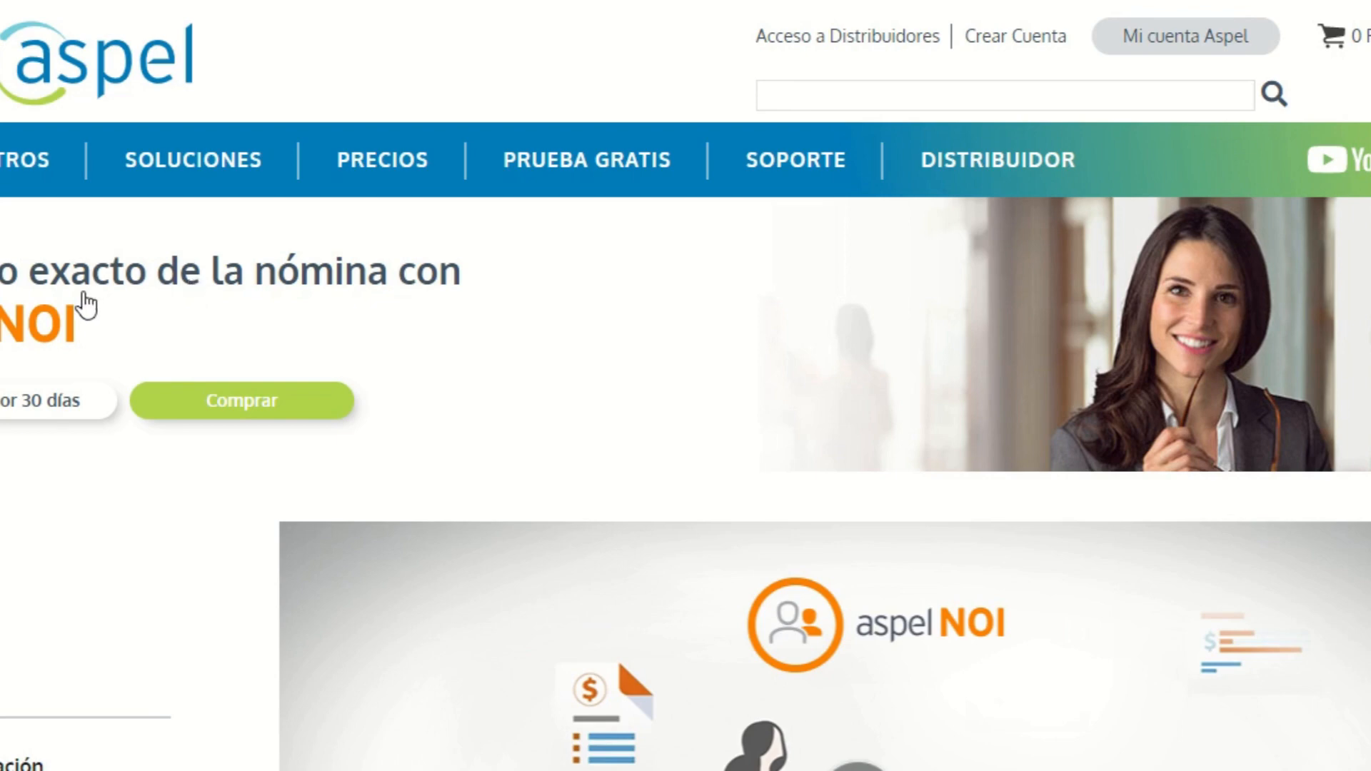
pyautogui.click(23, 420)
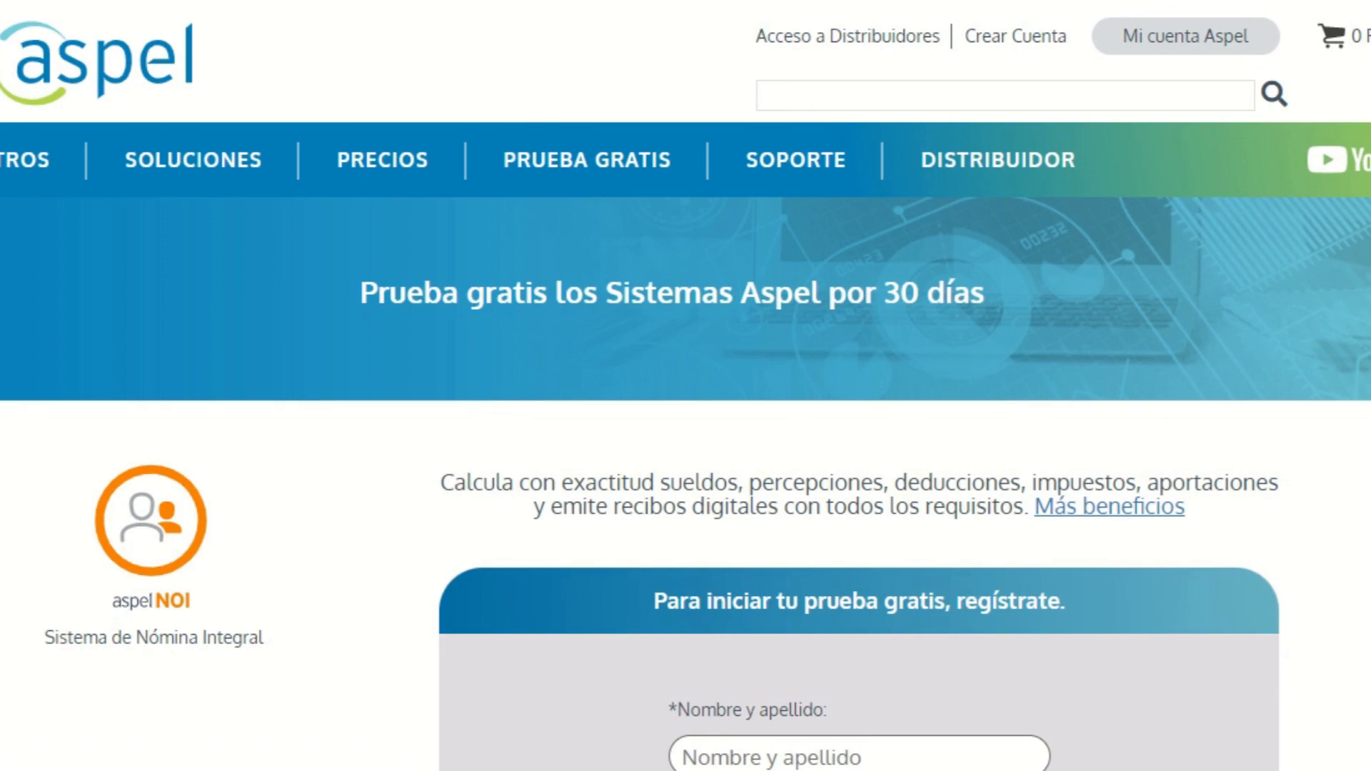
pyautogui.scroll(-3, 686, 386)
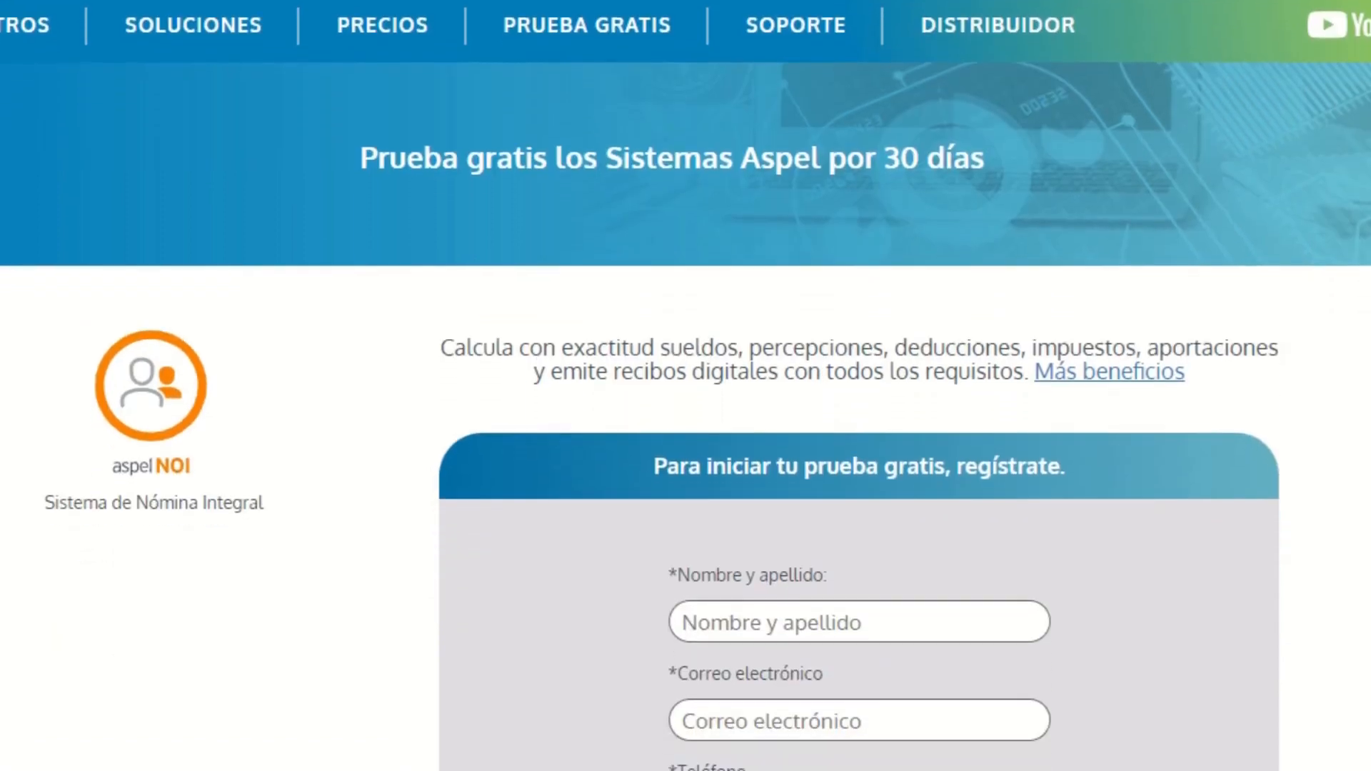
pyautogui.scroll(-1, 686, 385)
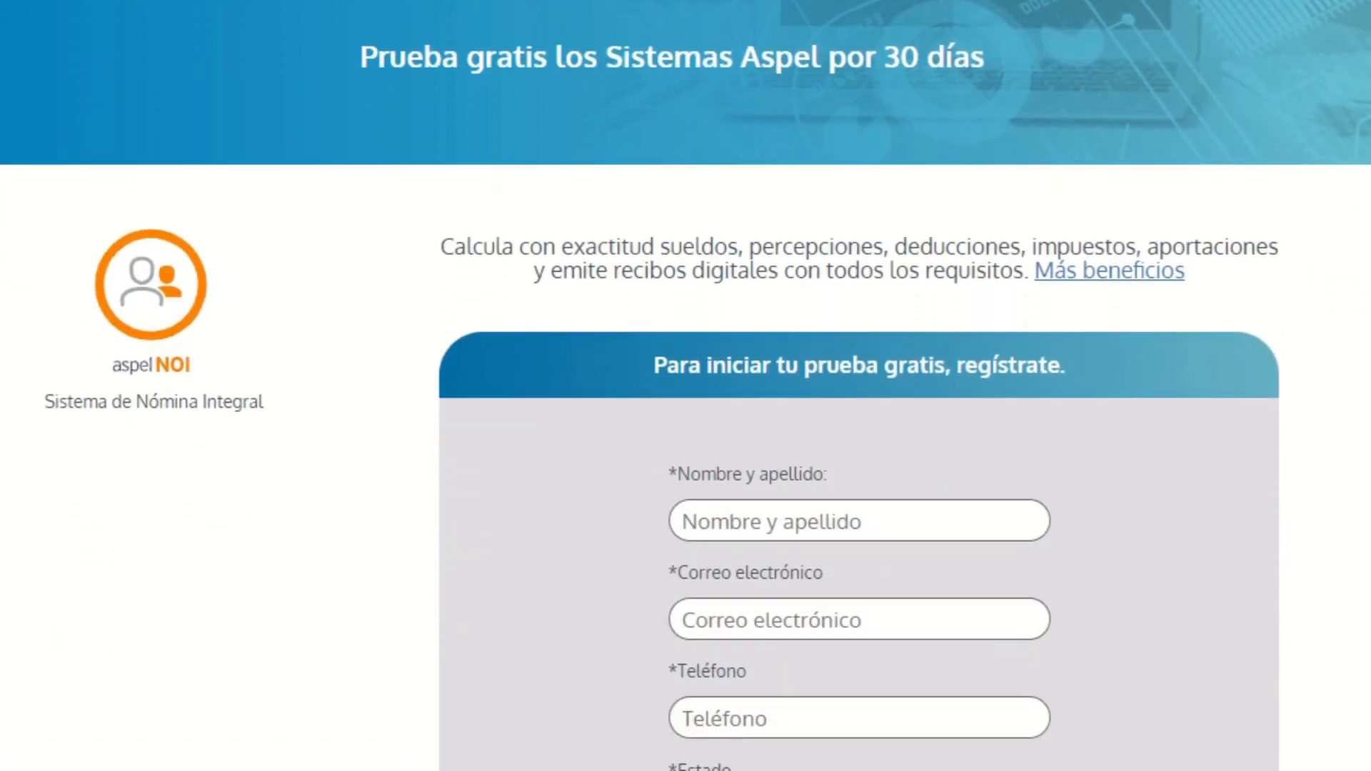
pyautogui.scroll(-3, 685, 386)
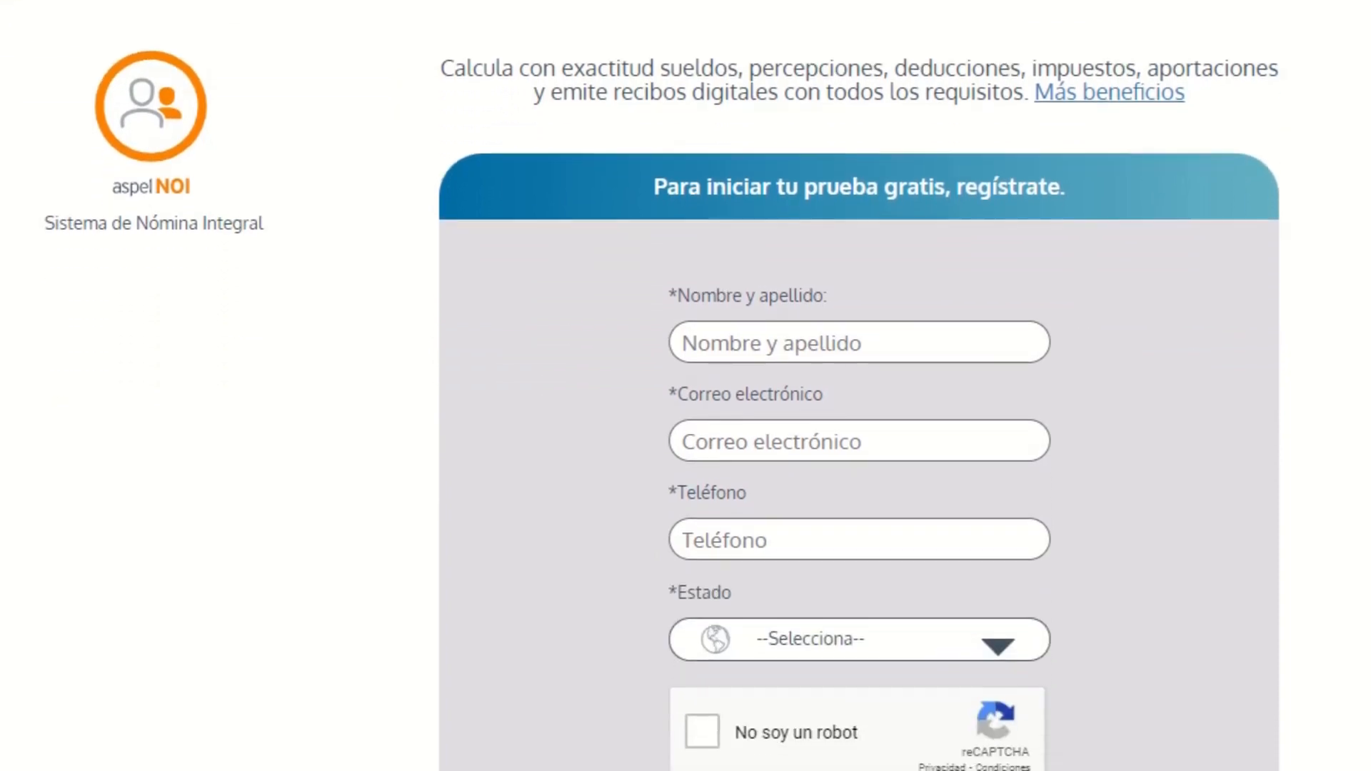
pyautogui.scroll(-1, 686, 386)
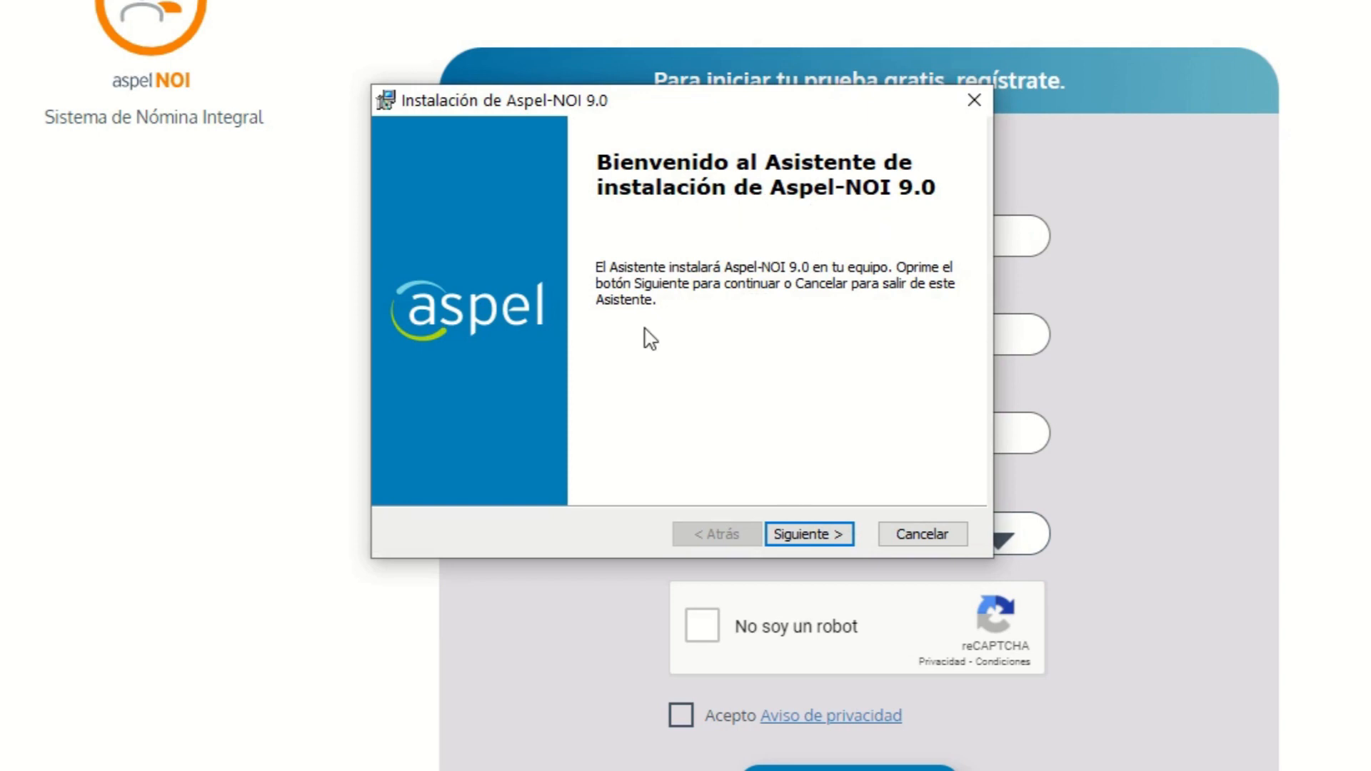
# Step: Start the Aspel-NOI 9.0 installation wizard and accept the terms of the license agreement
pyautogui.click(823, 530)
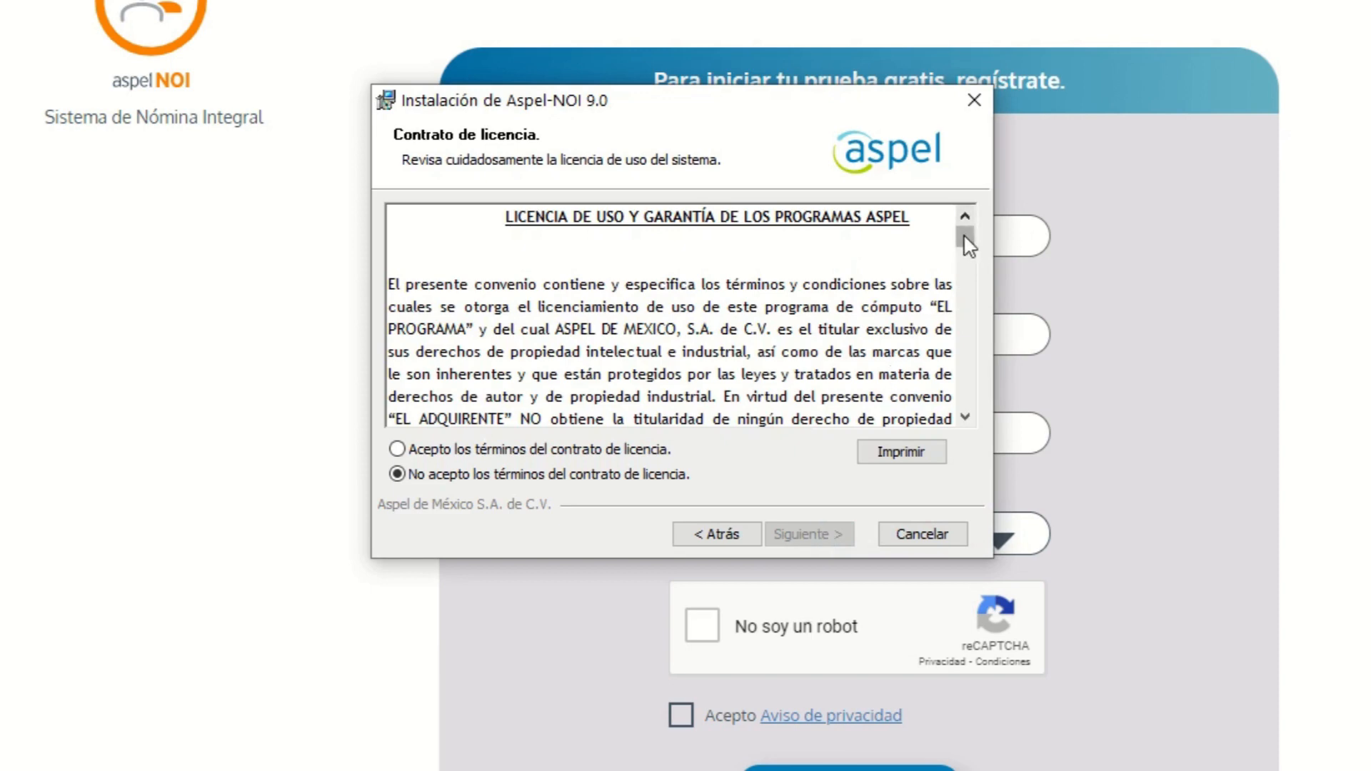
pyautogui.moveTo(962, 234); pyautogui.dragTo(965, 399)
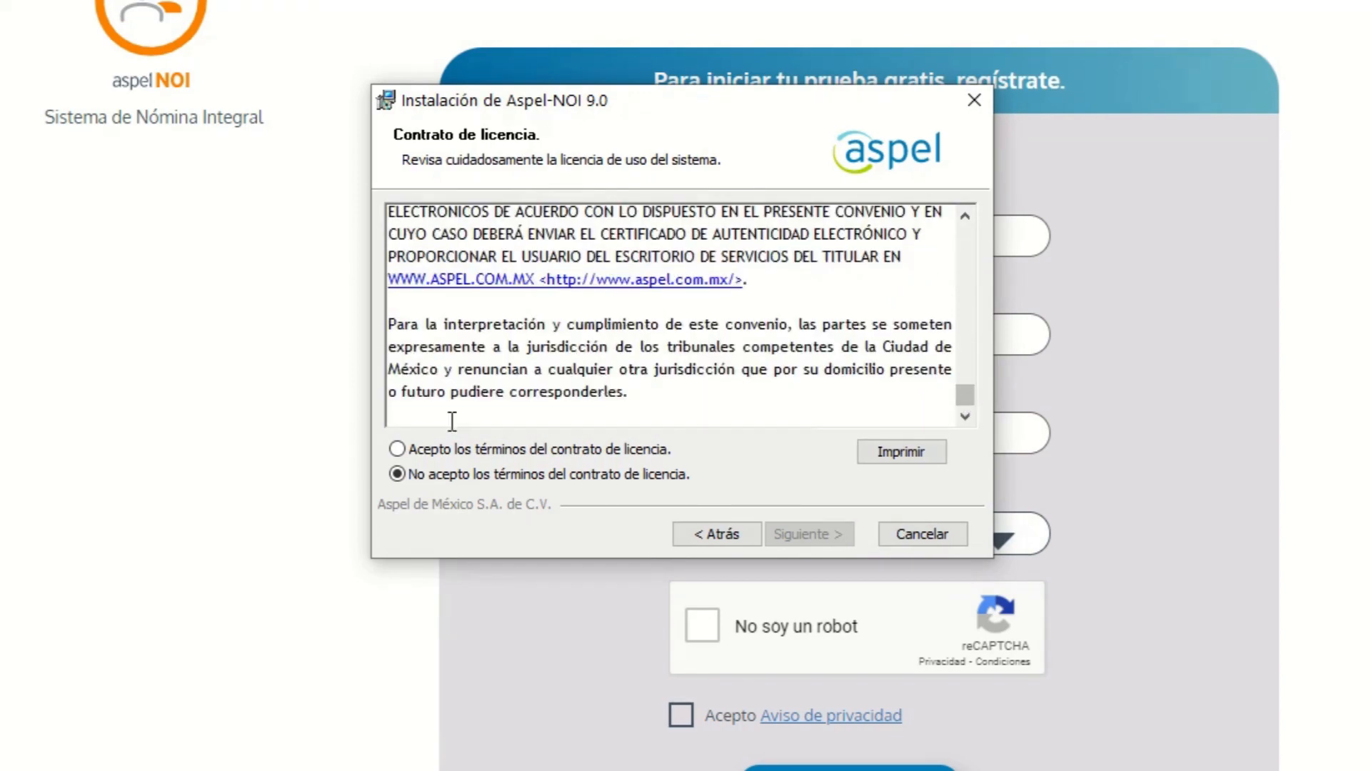
pyautogui.click(397, 450)
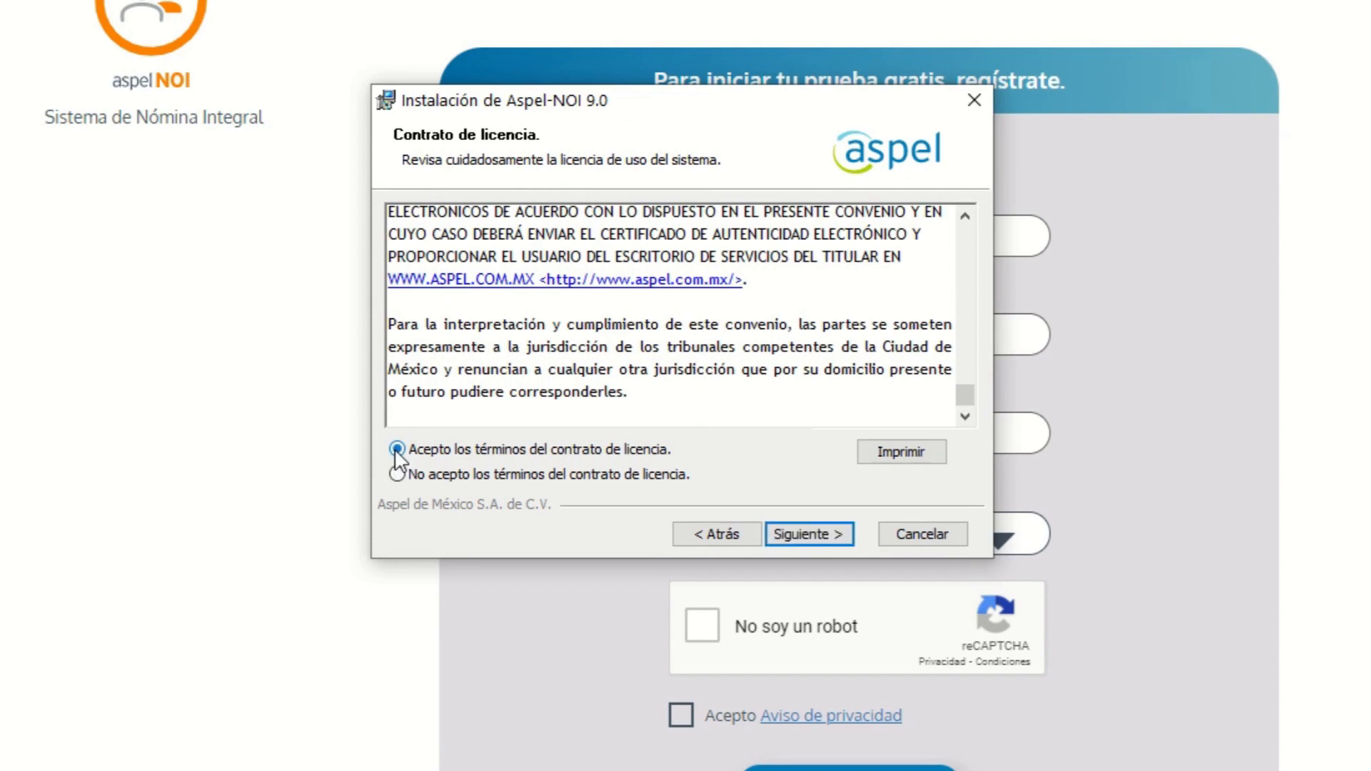
pyautogui.click(807, 536)
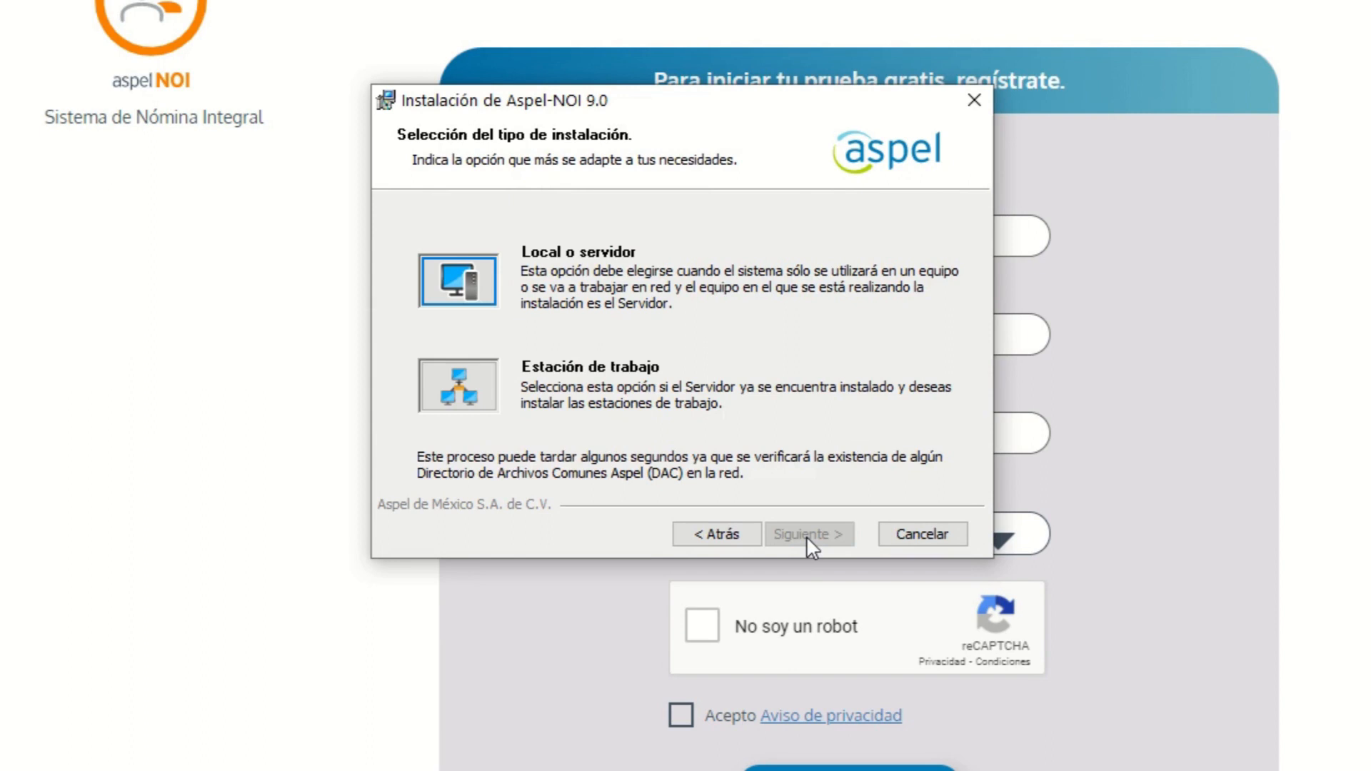
# Step: Install Aspel-NOI 9.0 as "Local o servidor" using the typical (recommended) installation
pyautogui.click(466, 285)
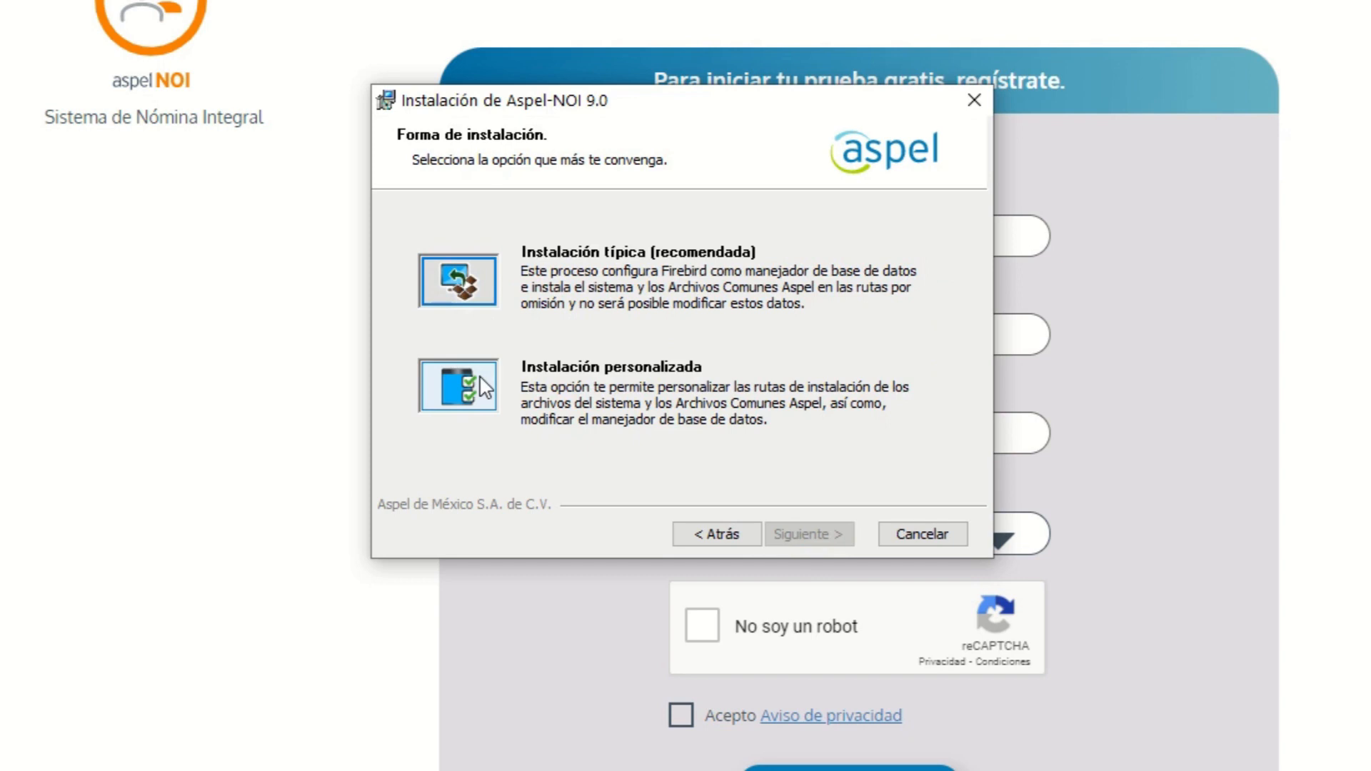
pyautogui.click(464, 278)
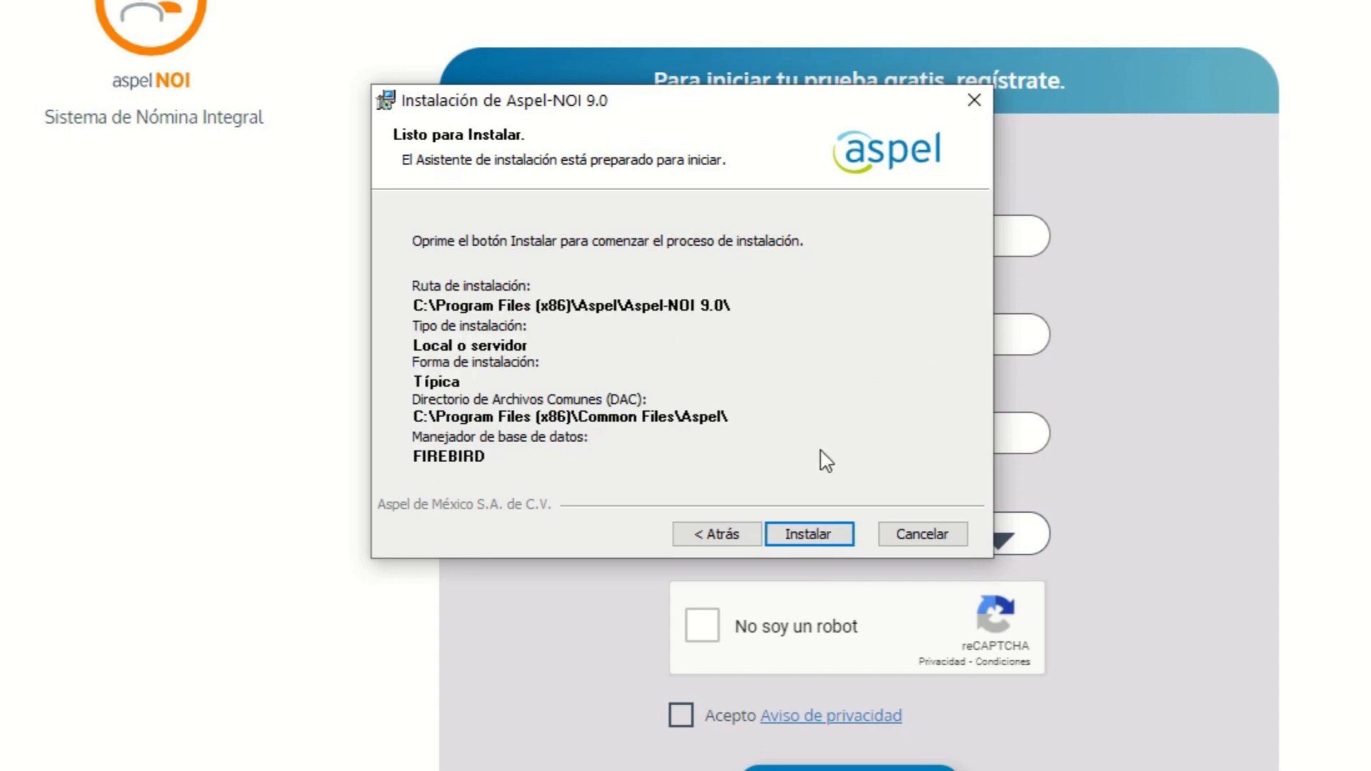
pyautogui.click(818, 535)
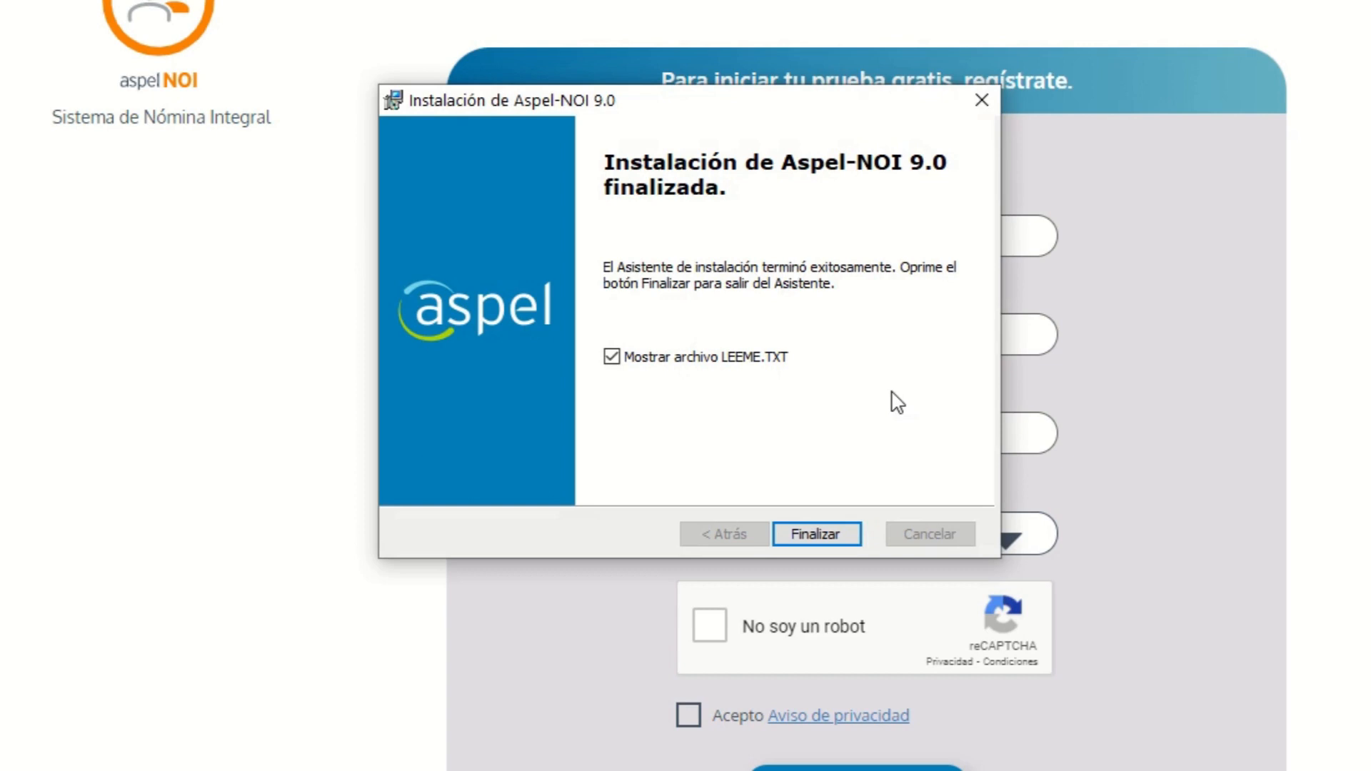
# Step: Finish the installation wizard with LEEME.TXT shown, then look through the readme and close it
pyautogui.click(816, 535)
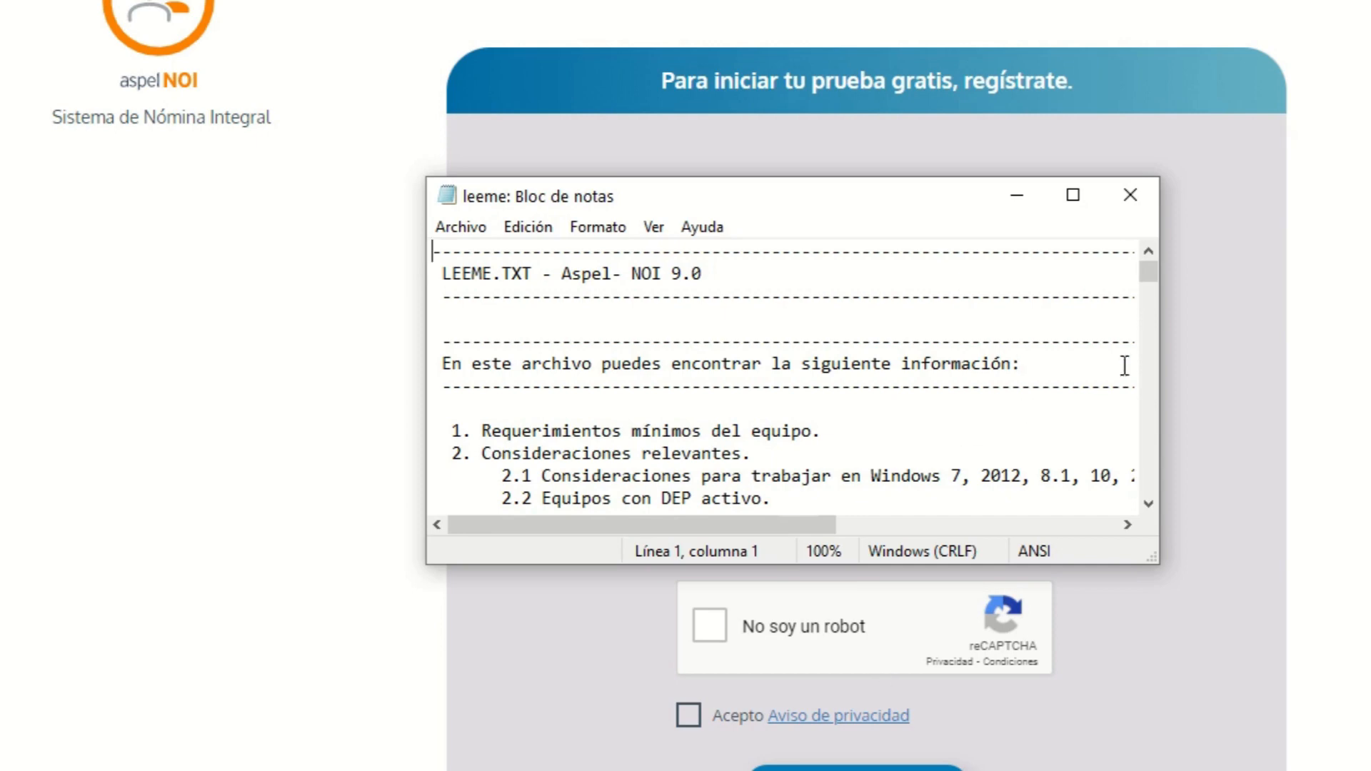
pyautogui.moveTo(1148, 269); pyautogui.dragTo(1151, 370)
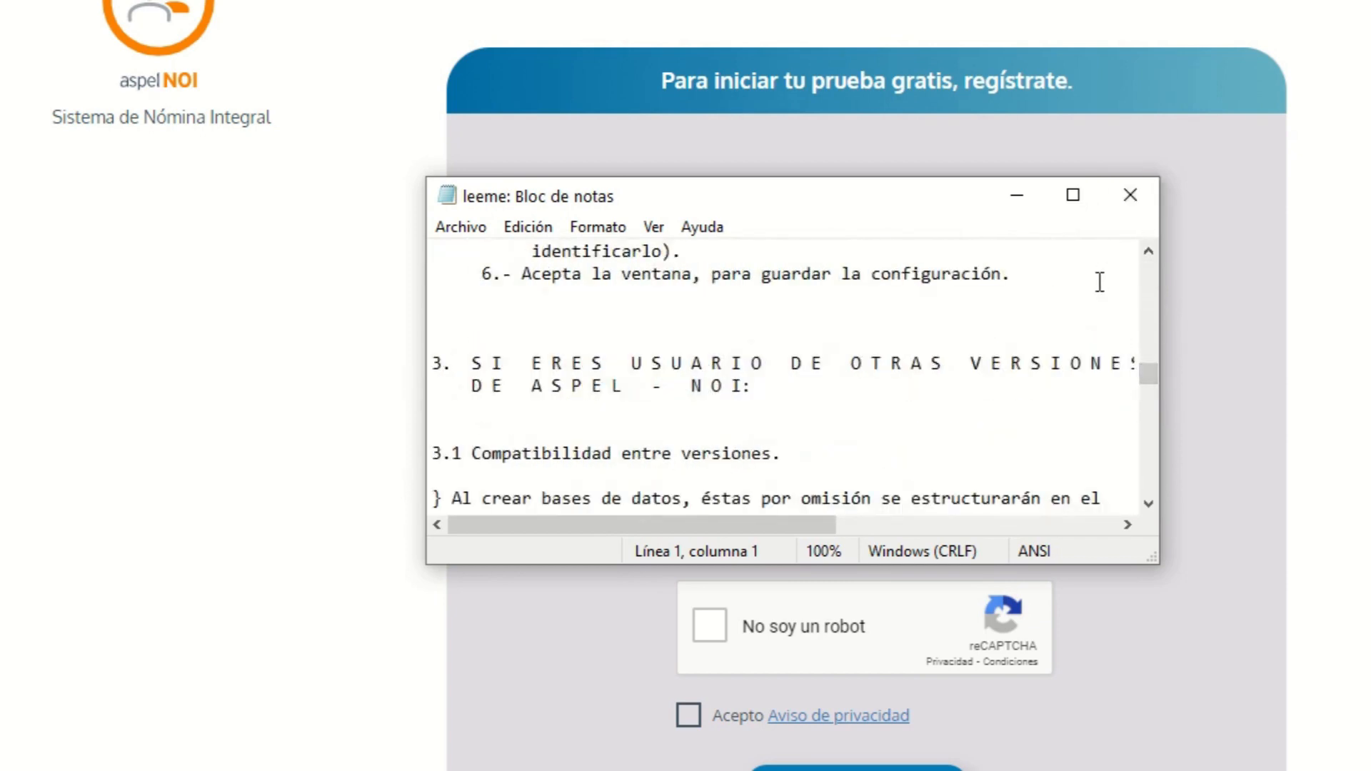
pyautogui.click(1129, 210)
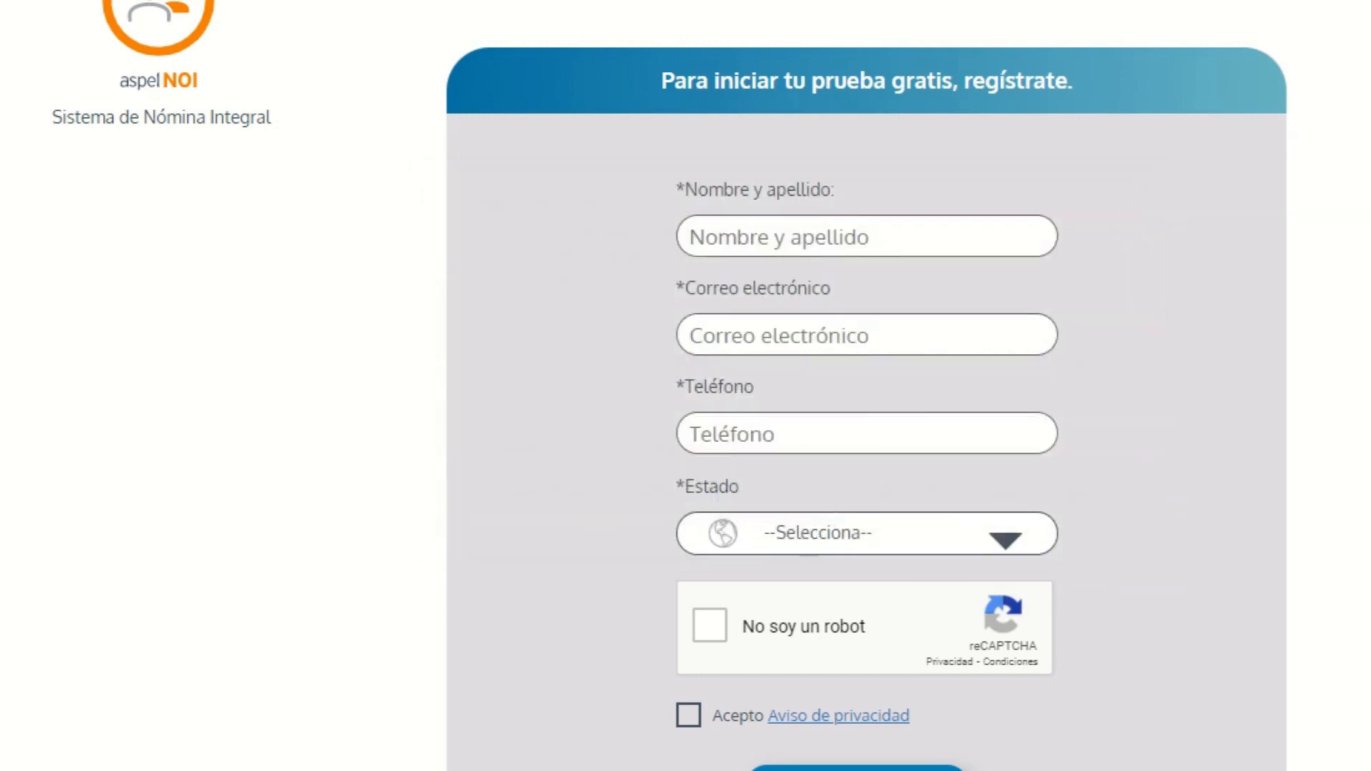
# Step: Launch the installed Aspel-NOI 9.0 from Windows
pyautogui.press('super')
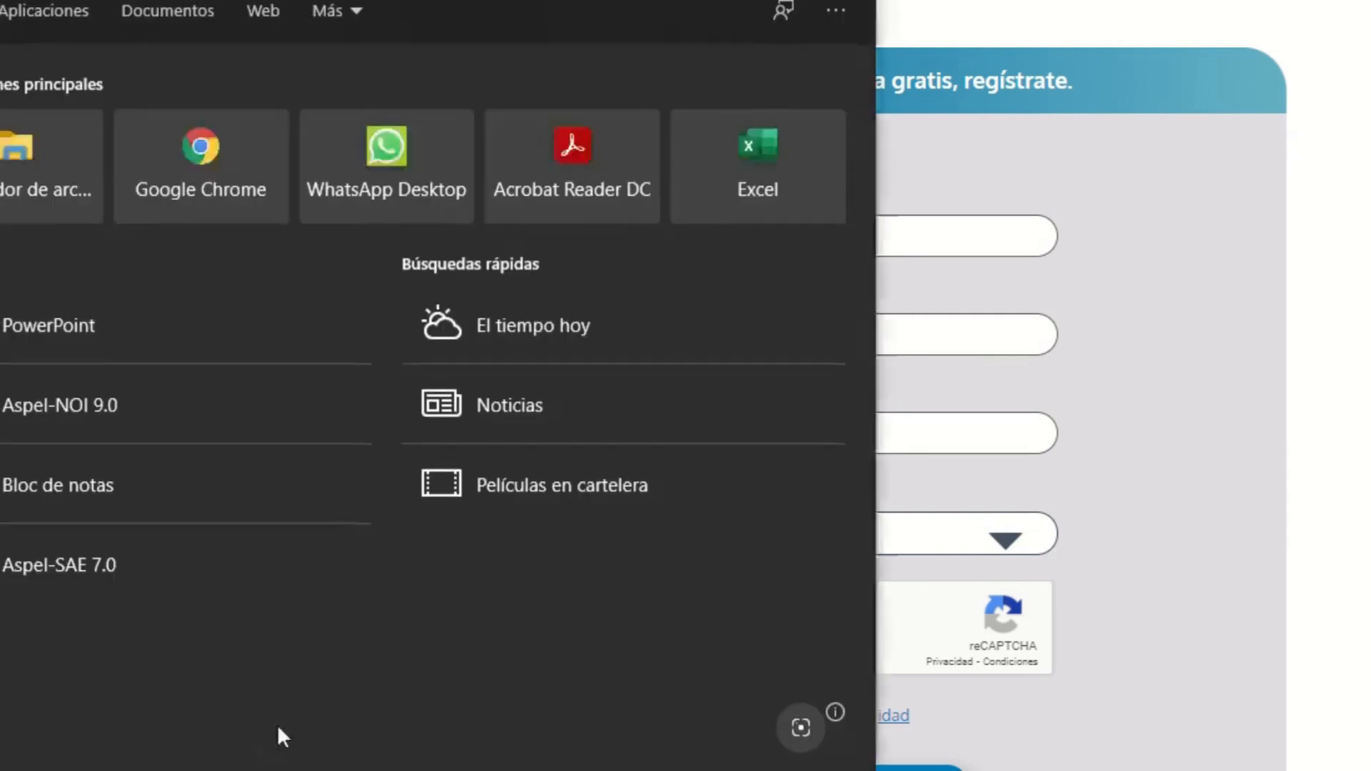
pyautogui.click(57, 405)
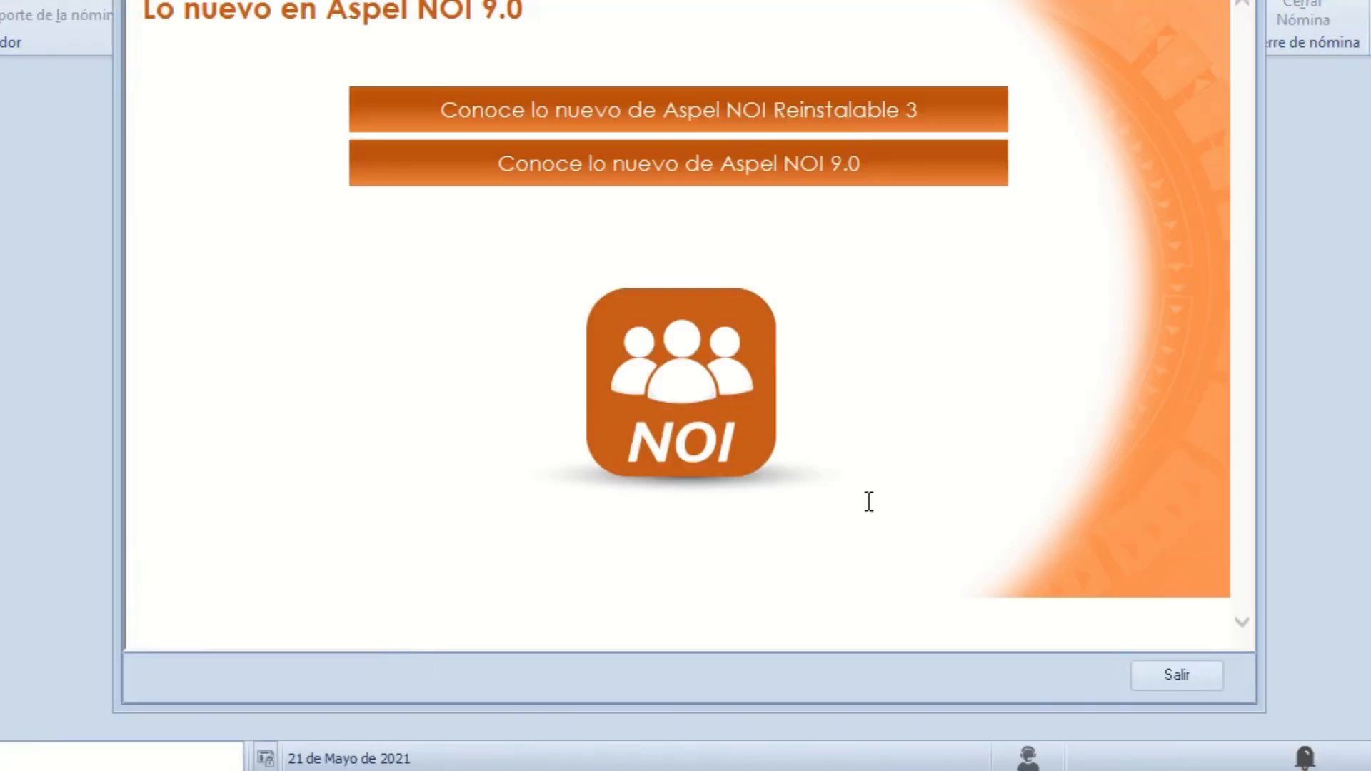
pyautogui.moveTo(1057, 0); pyautogui.dragTo(1050, 17)
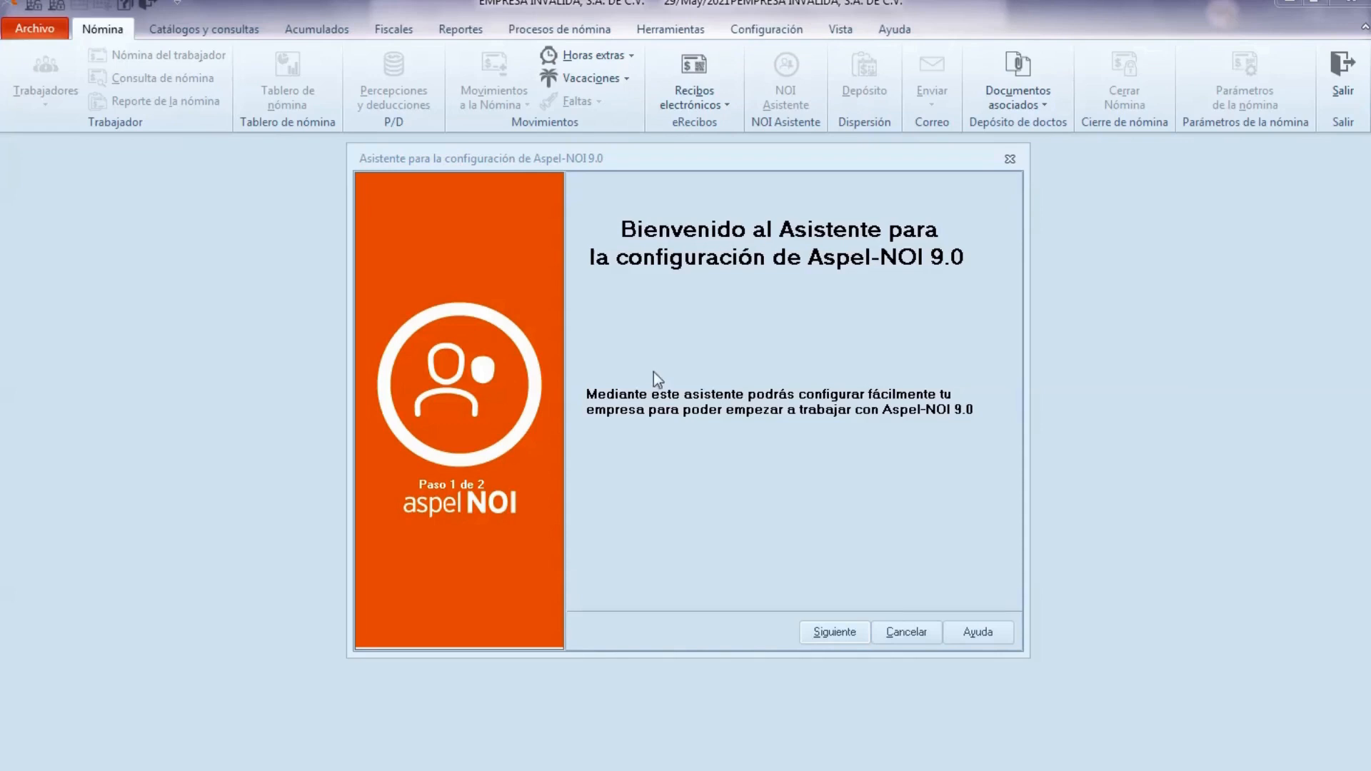
# Step: Complete the configuration assistant by creating a new database with the DATOSEMPRESA01 connection
pyautogui.click(837, 634)
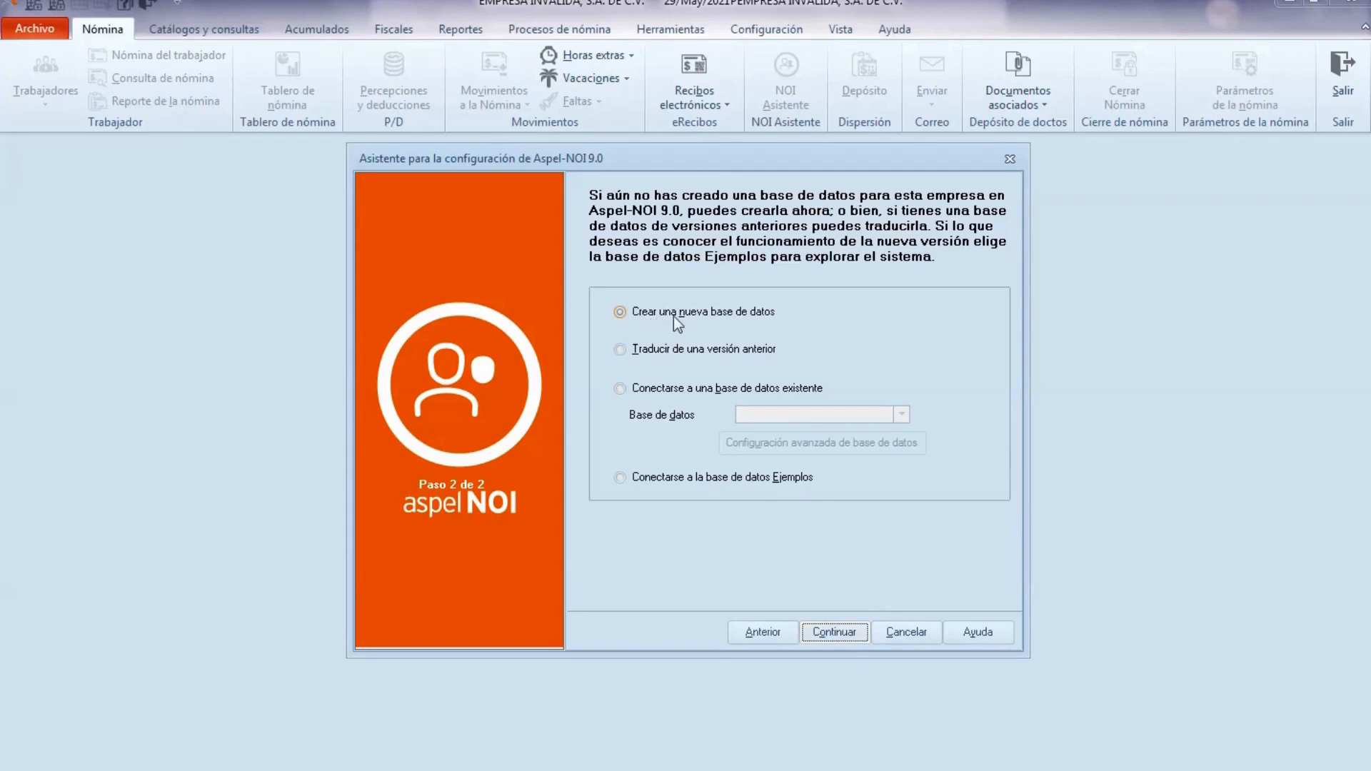
pyautogui.click(834, 632)
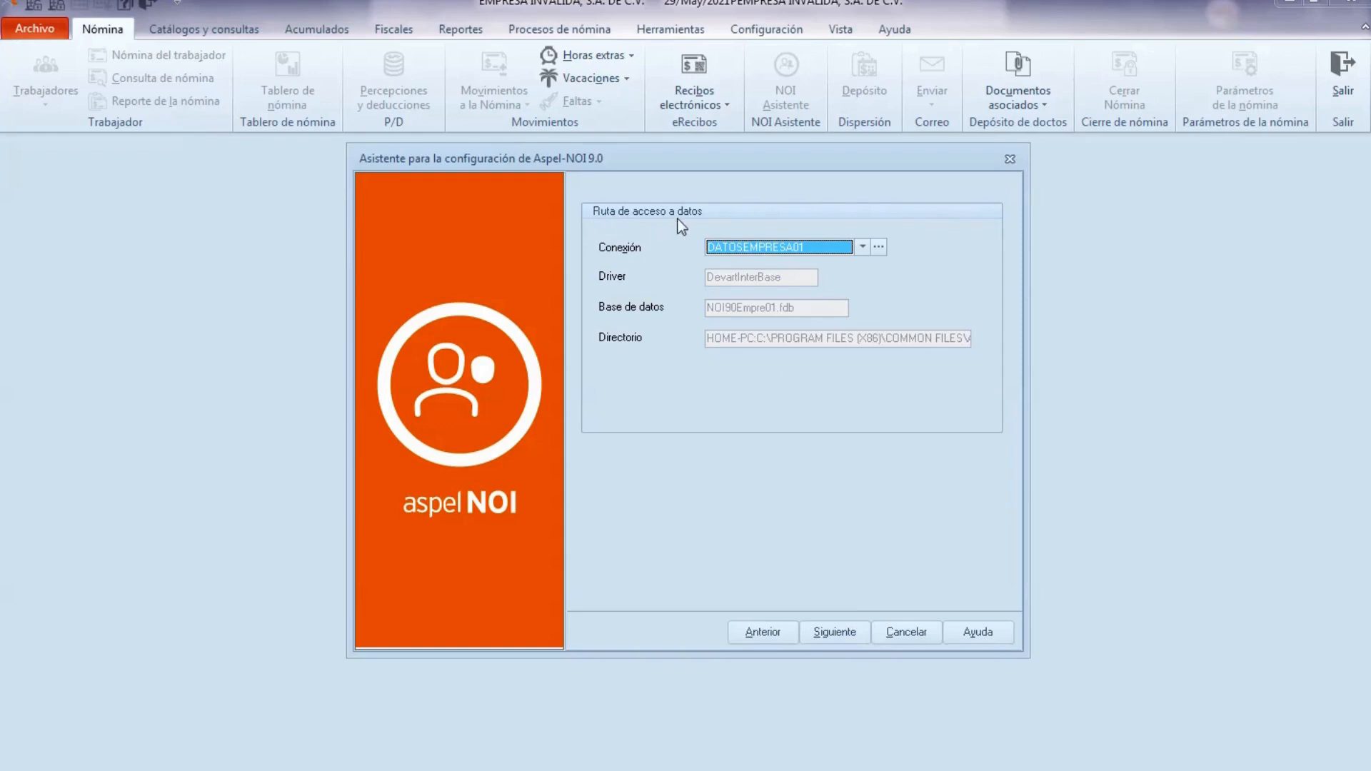
pyautogui.click(863, 246)
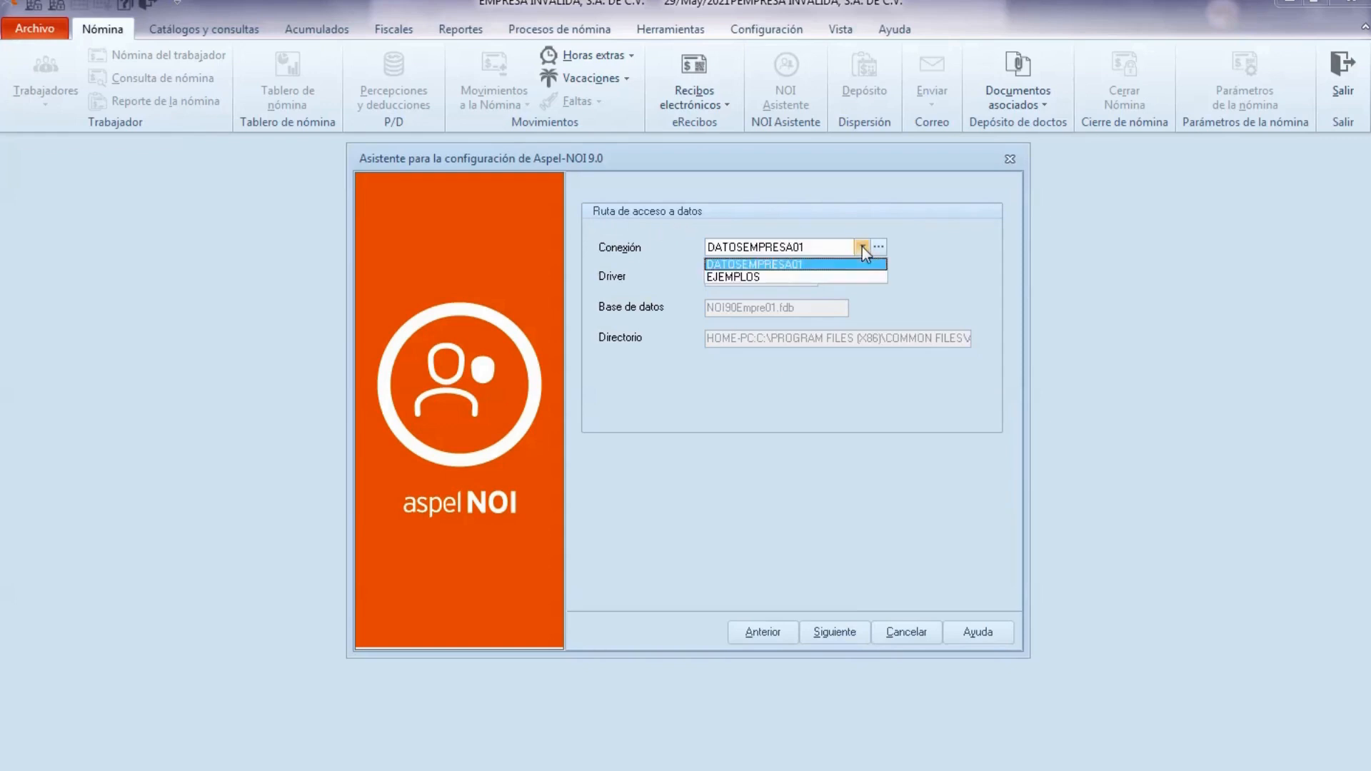
pyautogui.click(773, 266)
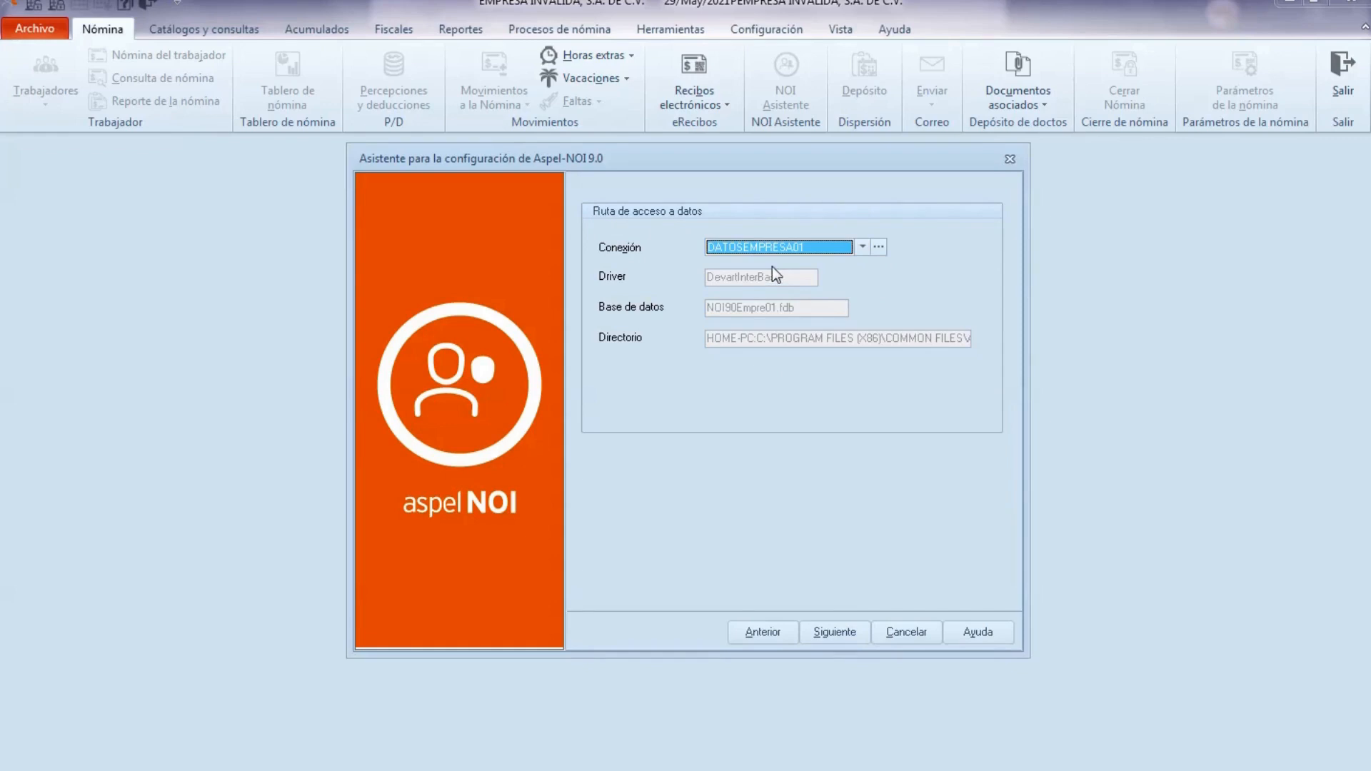
pyautogui.click(834, 631)
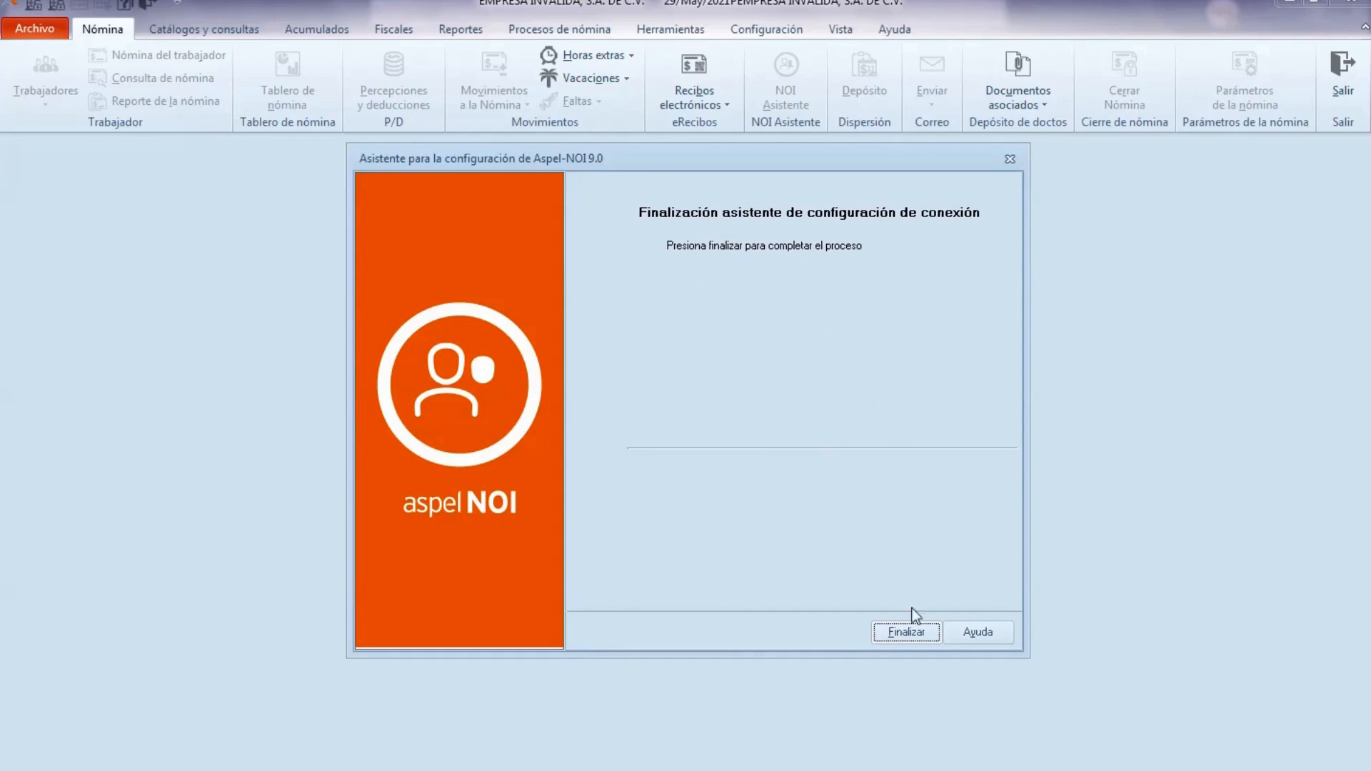
pyautogui.click(926, 634)
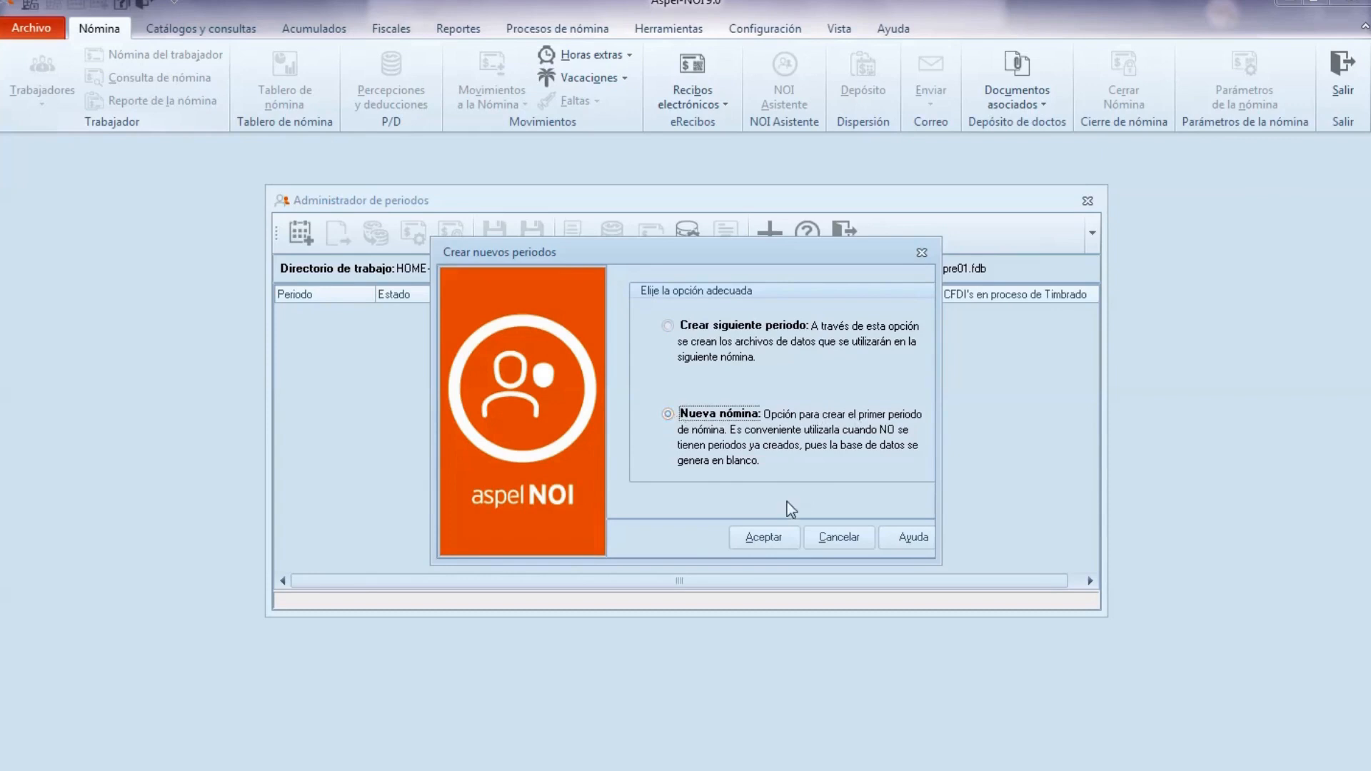
# Step: Create a new payroll (Nueva nómina) on the DATOSEMPRESA01 connection with the payroll date 15/09/2018
pyautogui.click(763, 538)
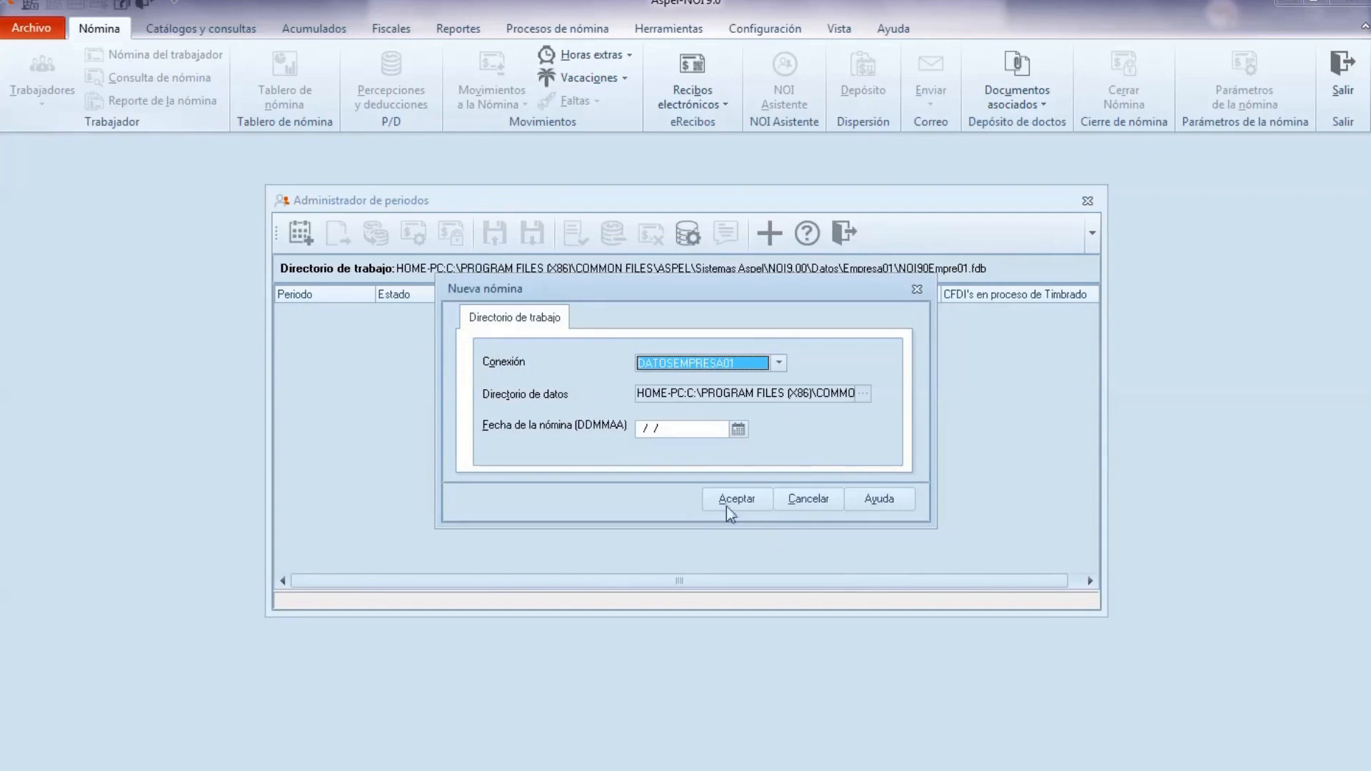
pyautogui.click(780, 364)
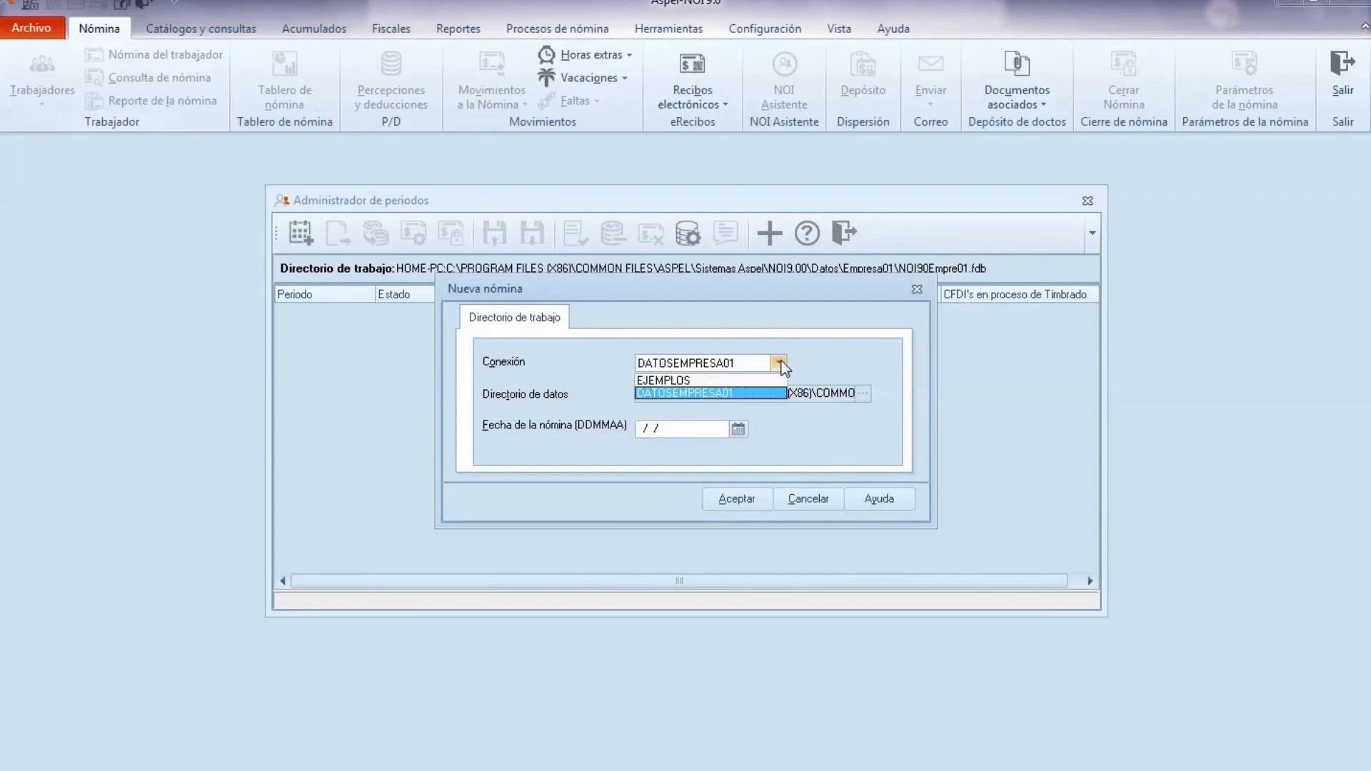
pyautogui.click(736, 395)
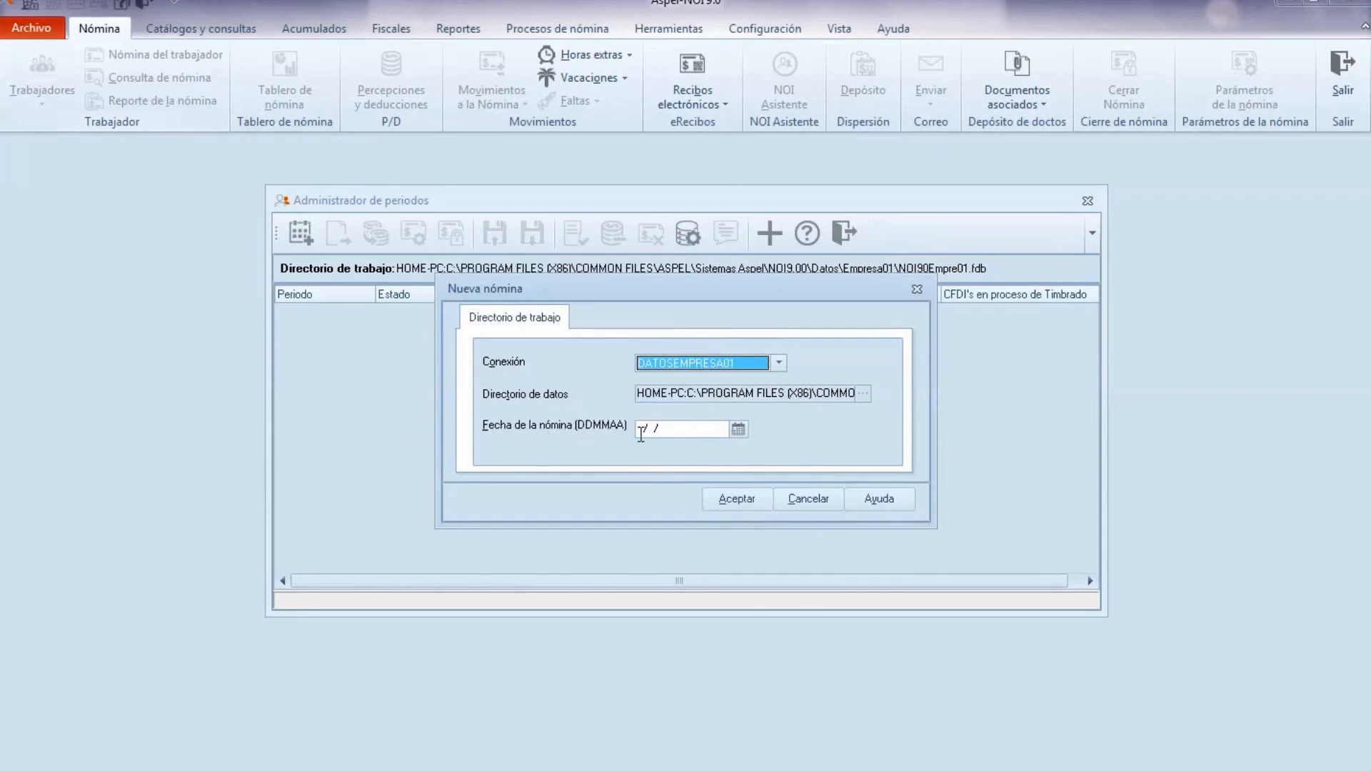
pyautogui.click(639, 432)
pyautogui.write('15/')
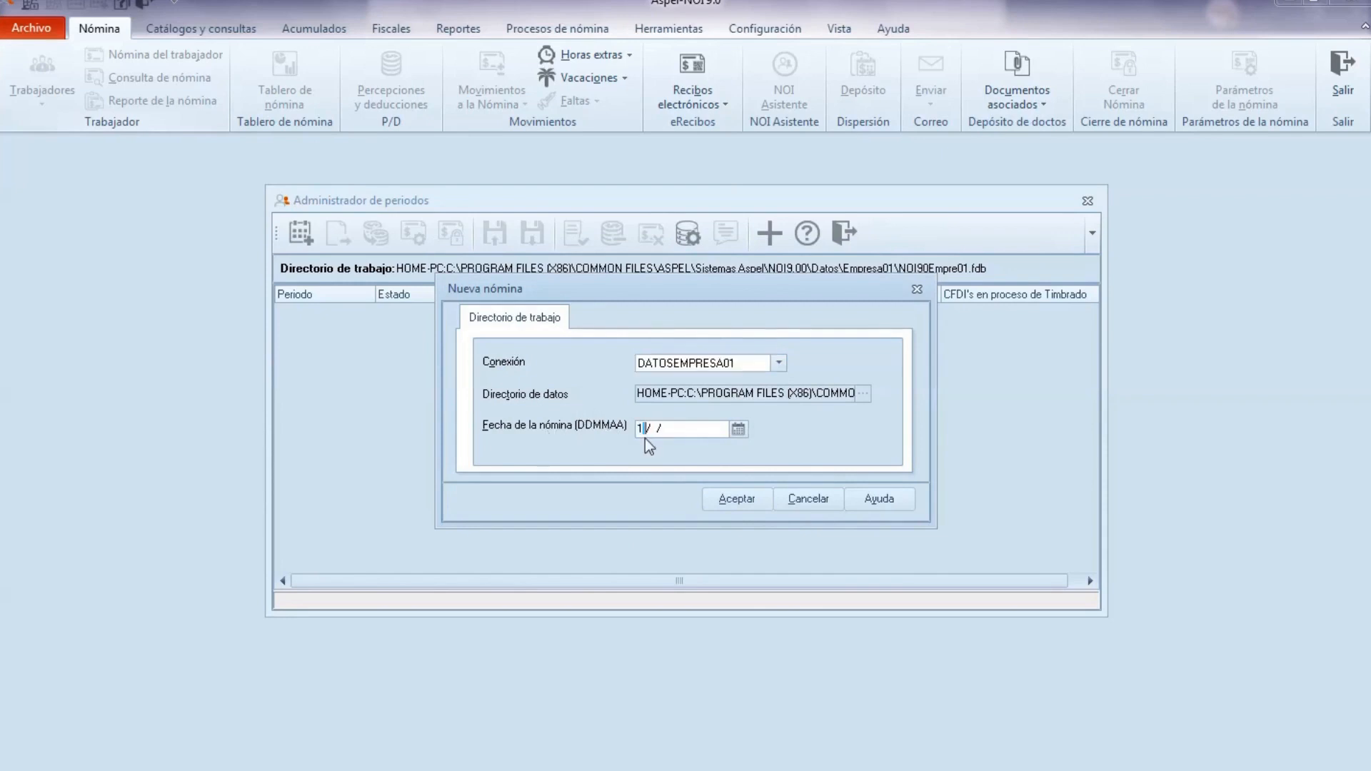
pyautogui.write('09/2018')
pyautogui.click(736, 499)
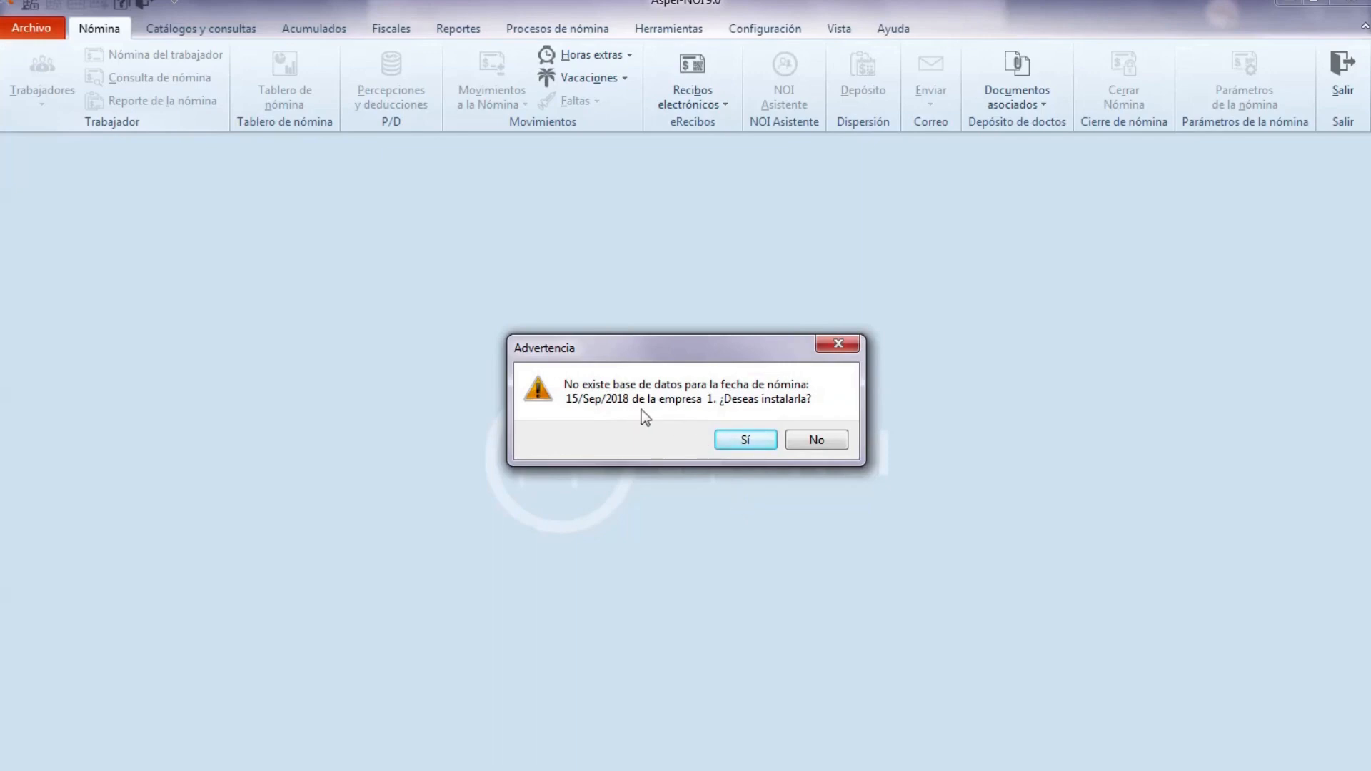
# Step: Agree to install the payroll period's database with the standard catalogs of perceptions and deductions and of tables
pyautogui.click(743, 440)
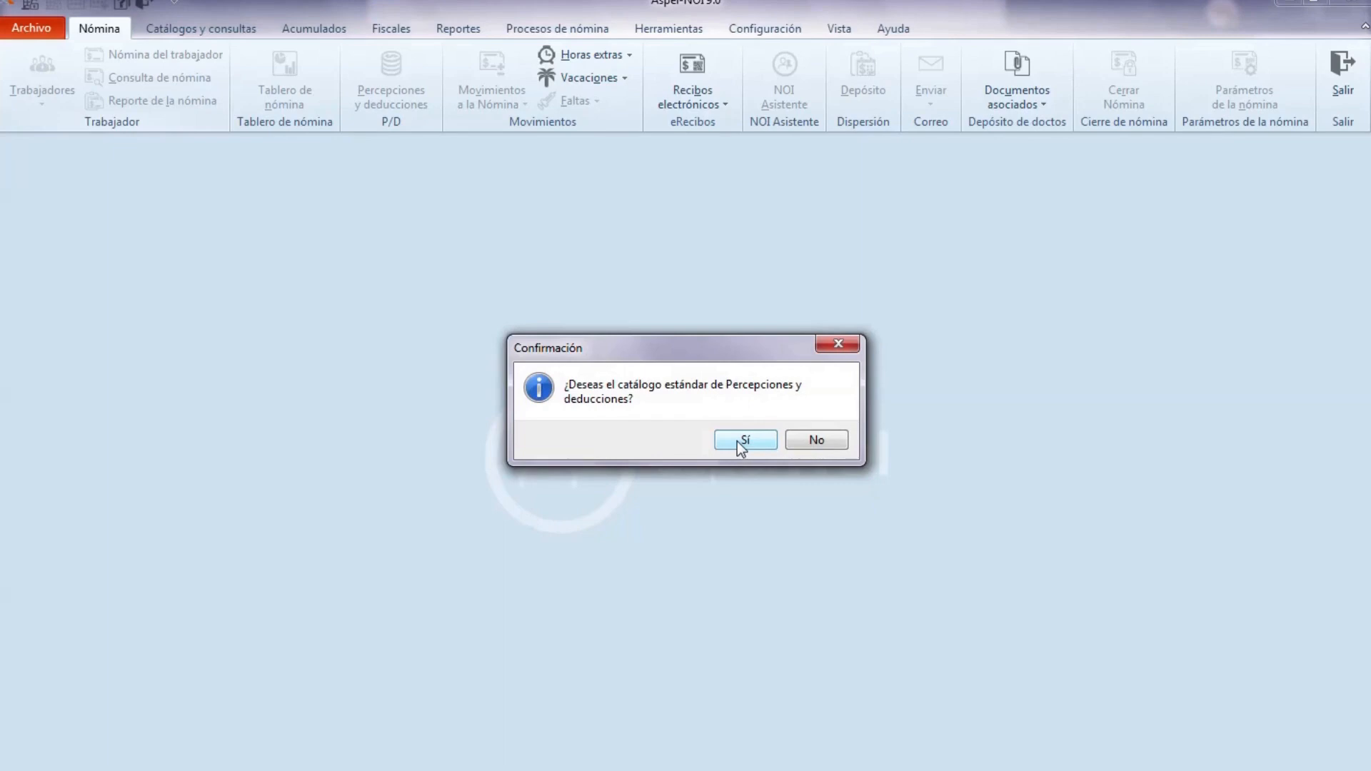
pyautogui.click(739, 443)
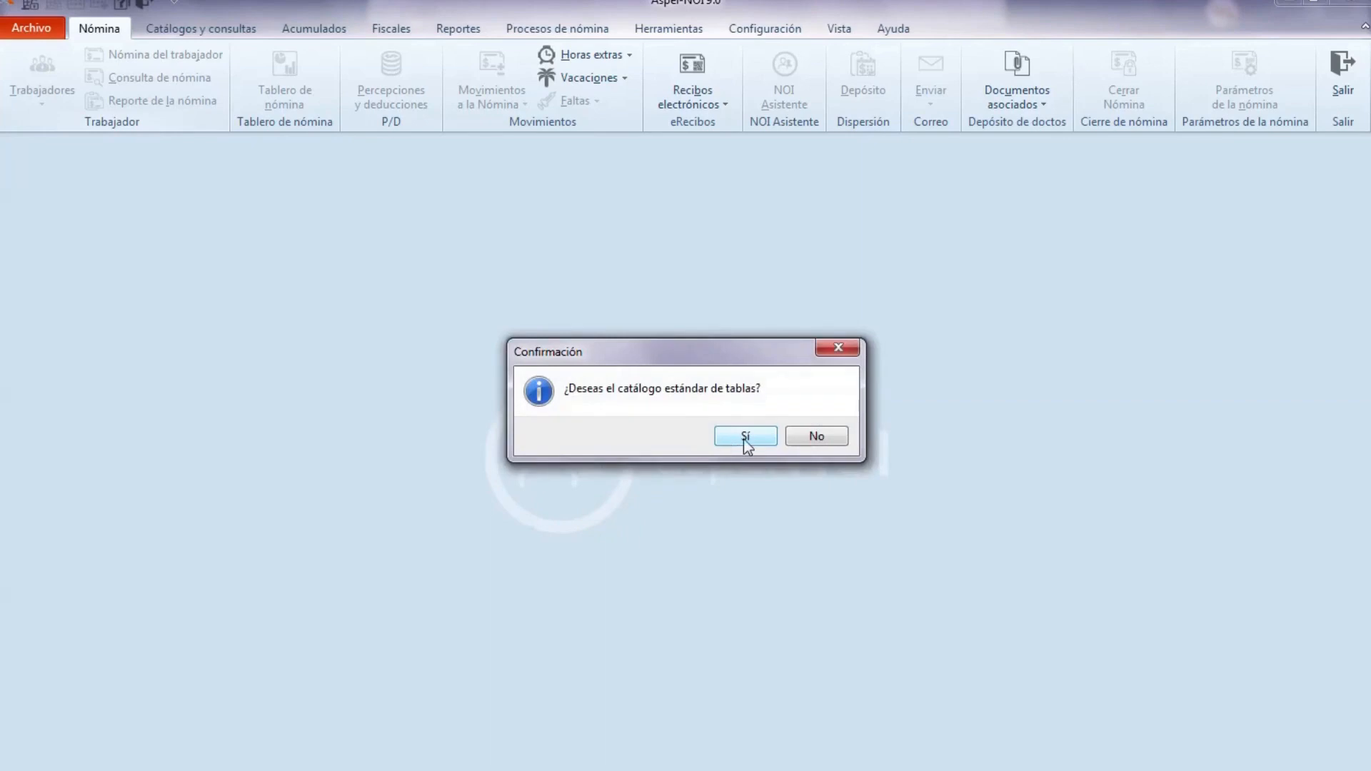
pyautogui.click(747, 438)
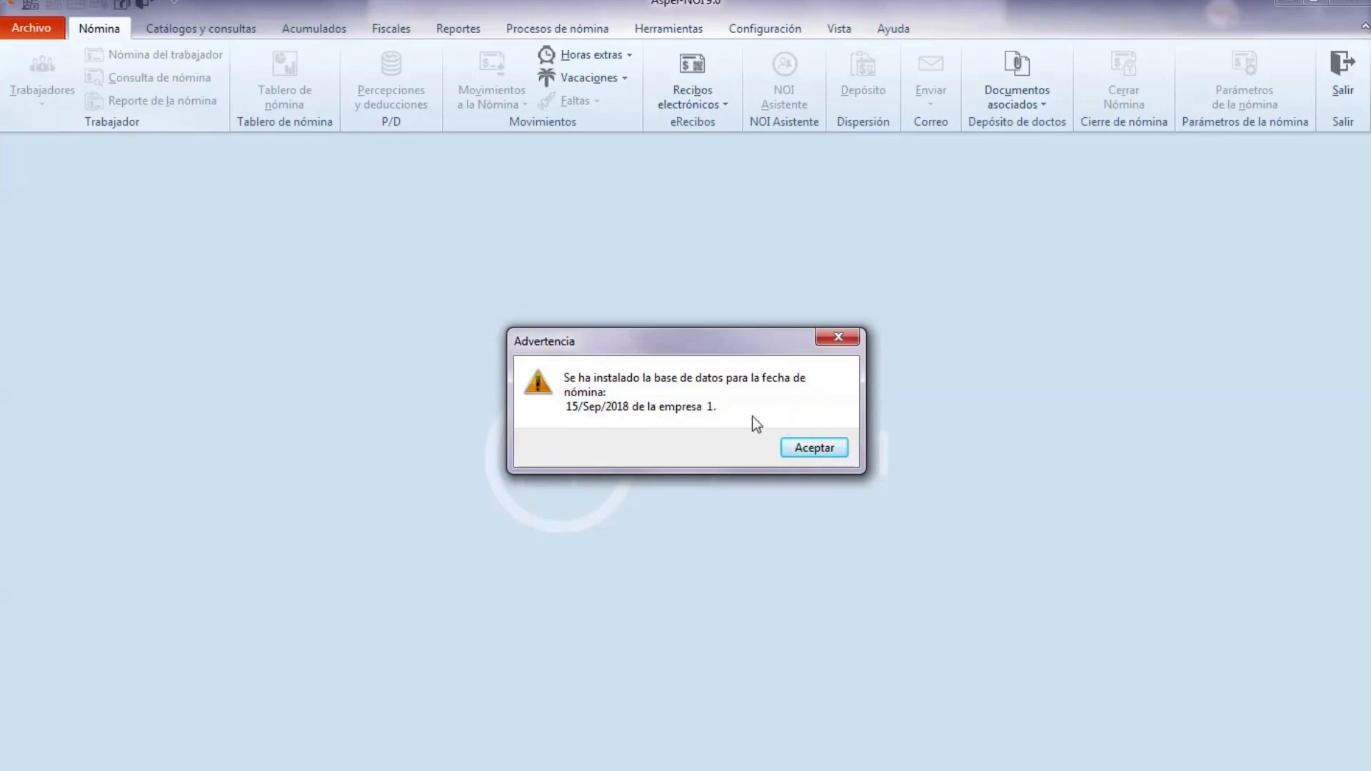
# Step: Select the 15/09/2018 period in the period administrator and open EMPRESA INVÁLIDA, S.A. DE C.V. as Administrador
pyautogui.click(818, 453)
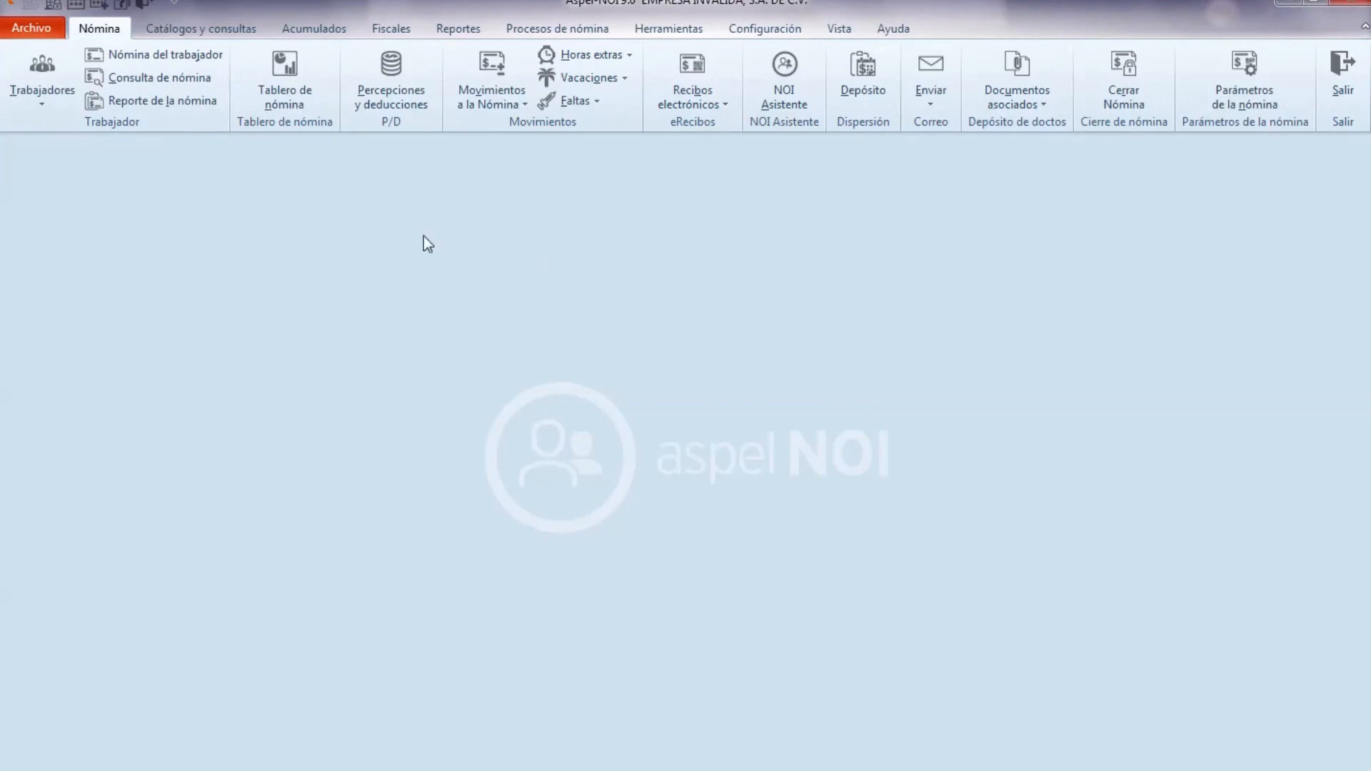
pyautogui.click(47, 30)
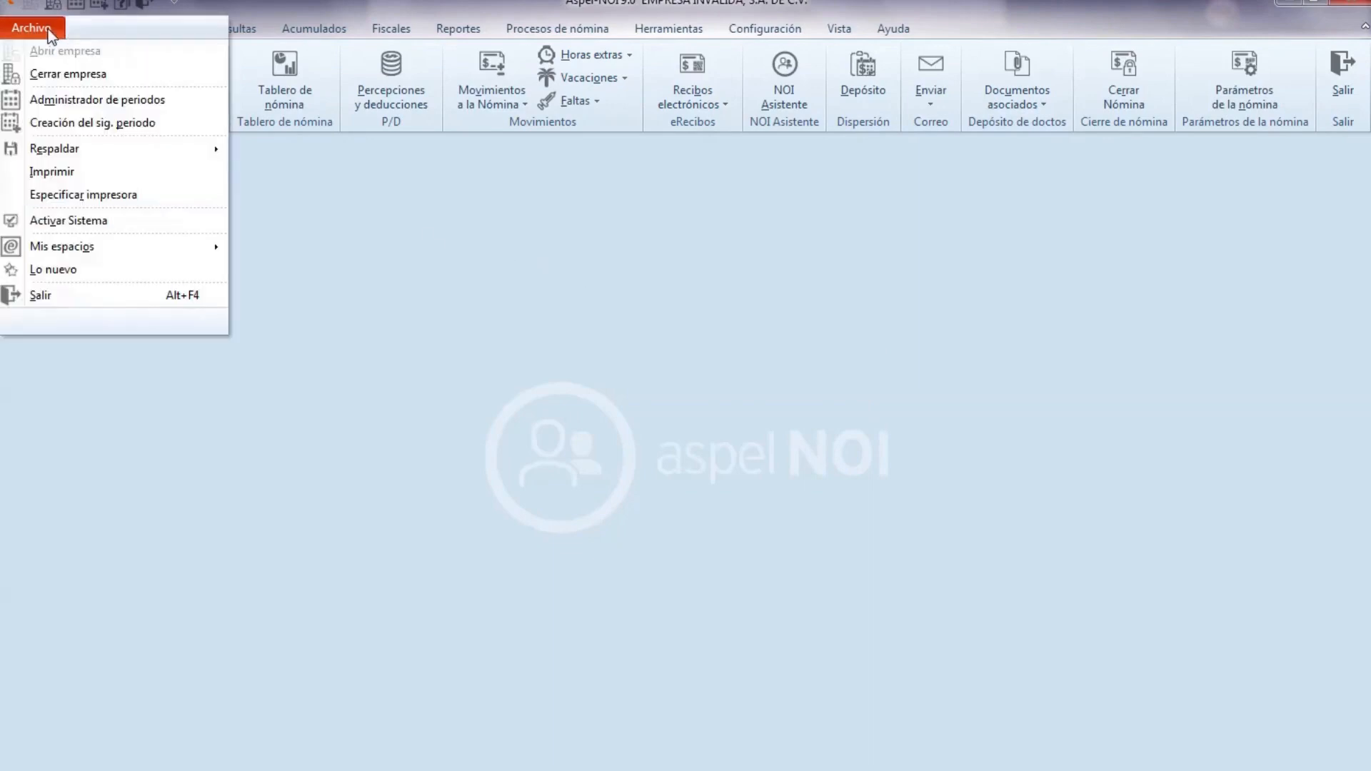
pyautogui.click(169, 98)
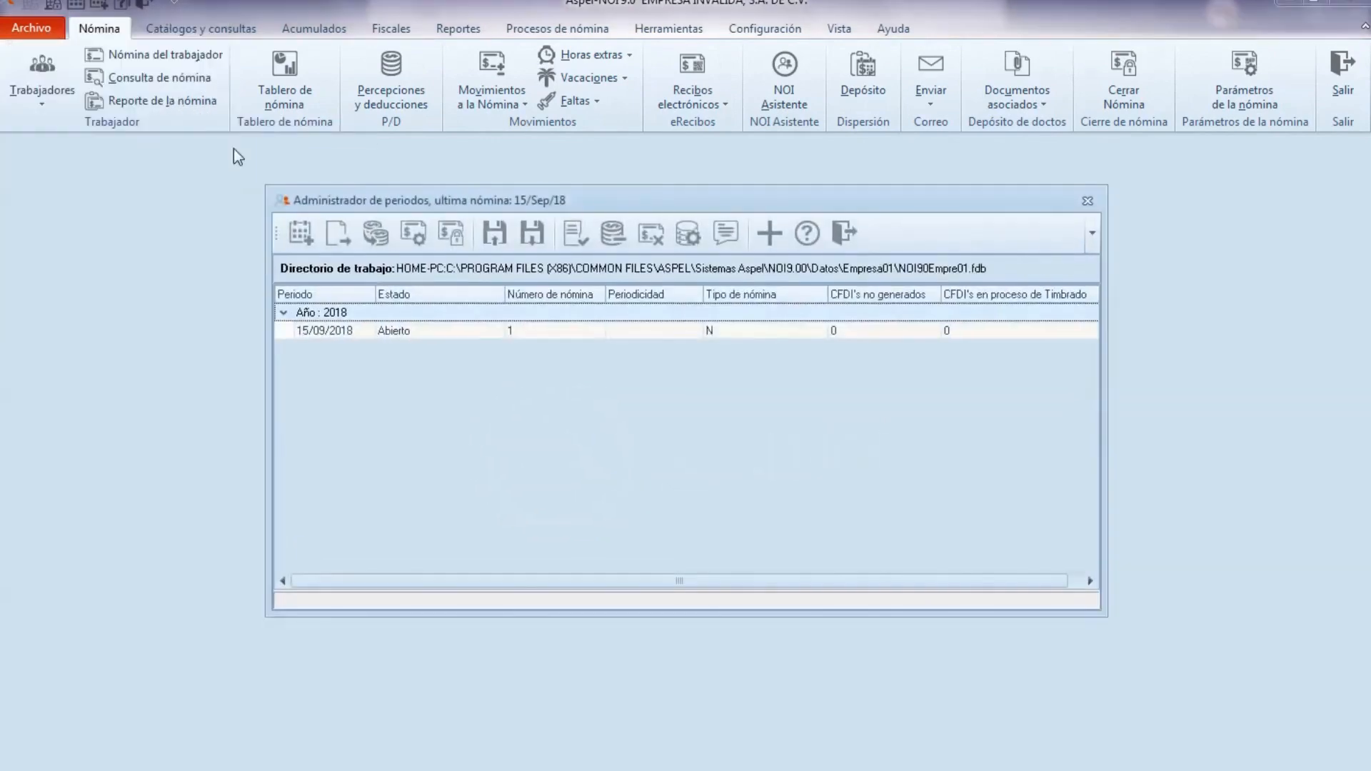
pyautogui.click(500, 333)
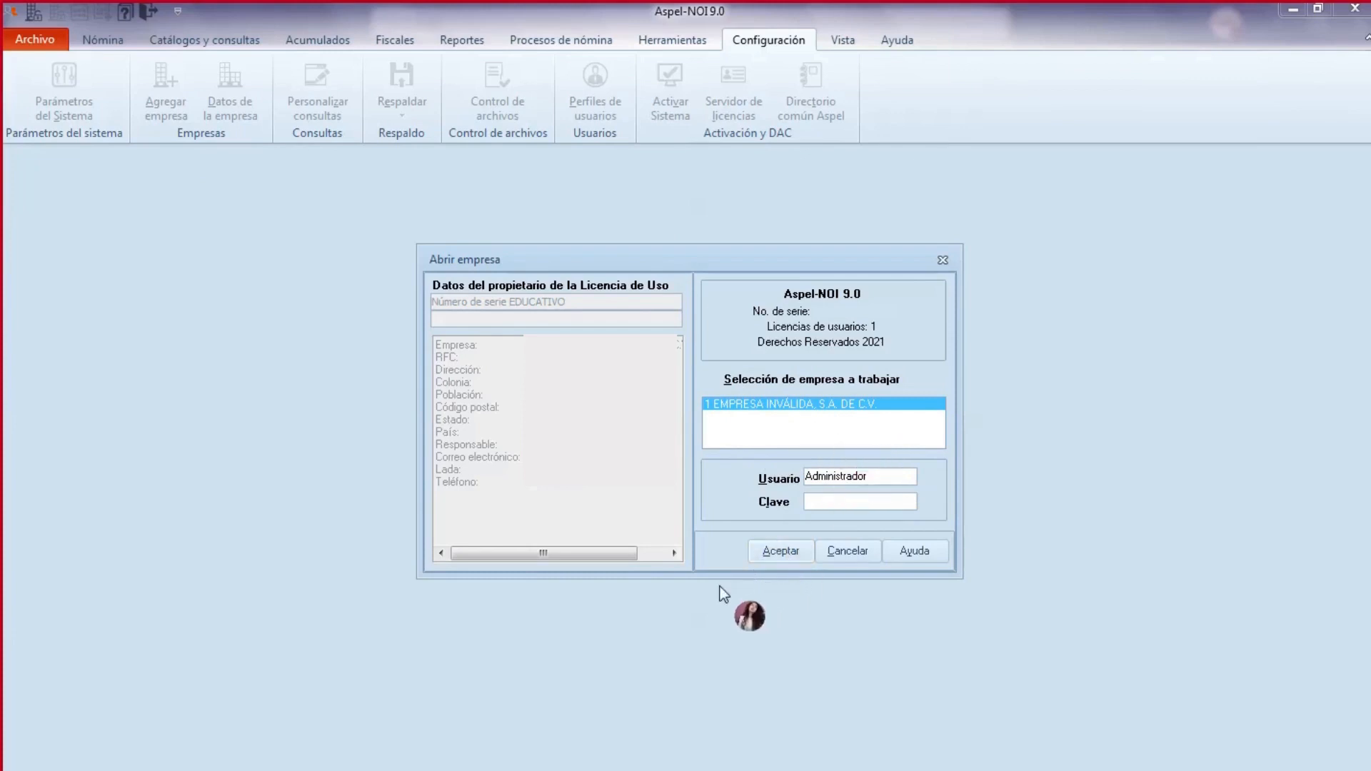
pyautogui.click(769, 554)
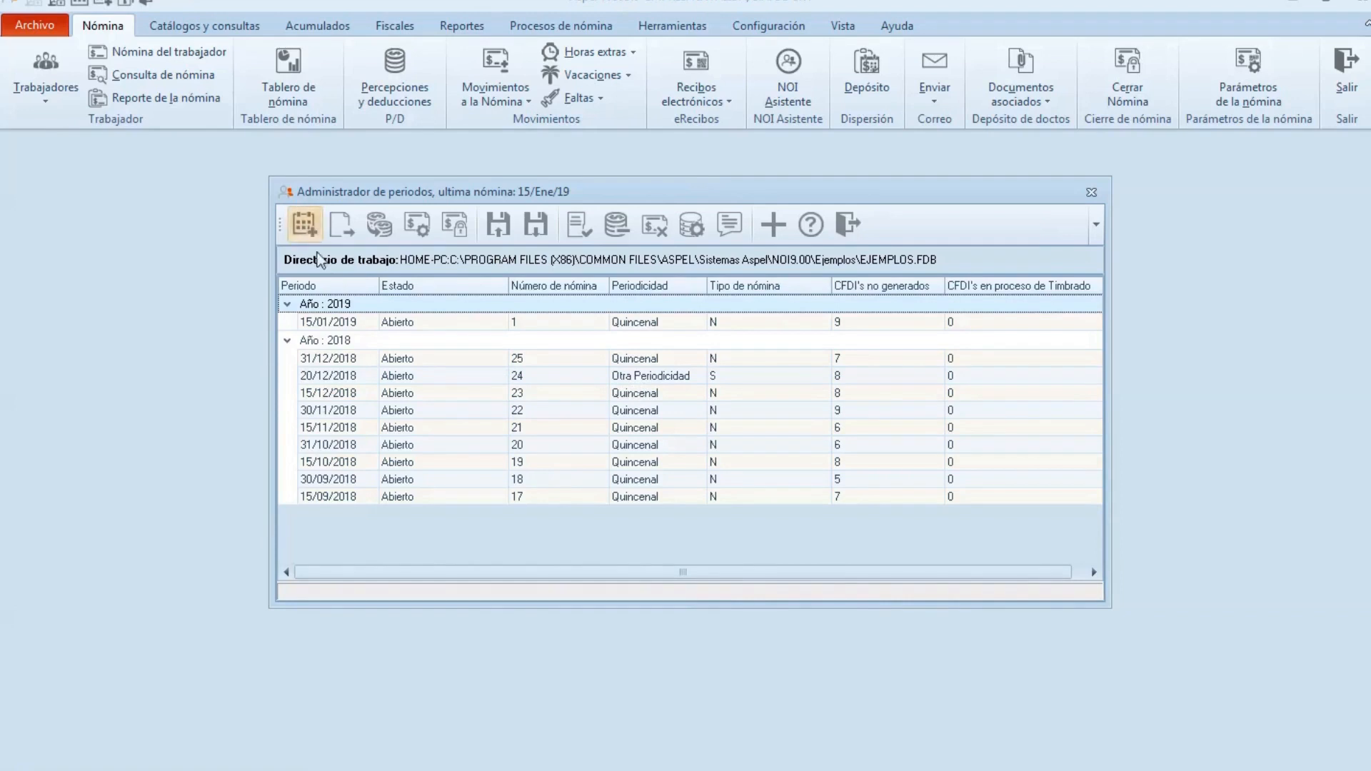
# Step: Try to create the next payroll period dated 30/01/2019 on the EJEMPLOS connection
pyautogui.click(305, 223)
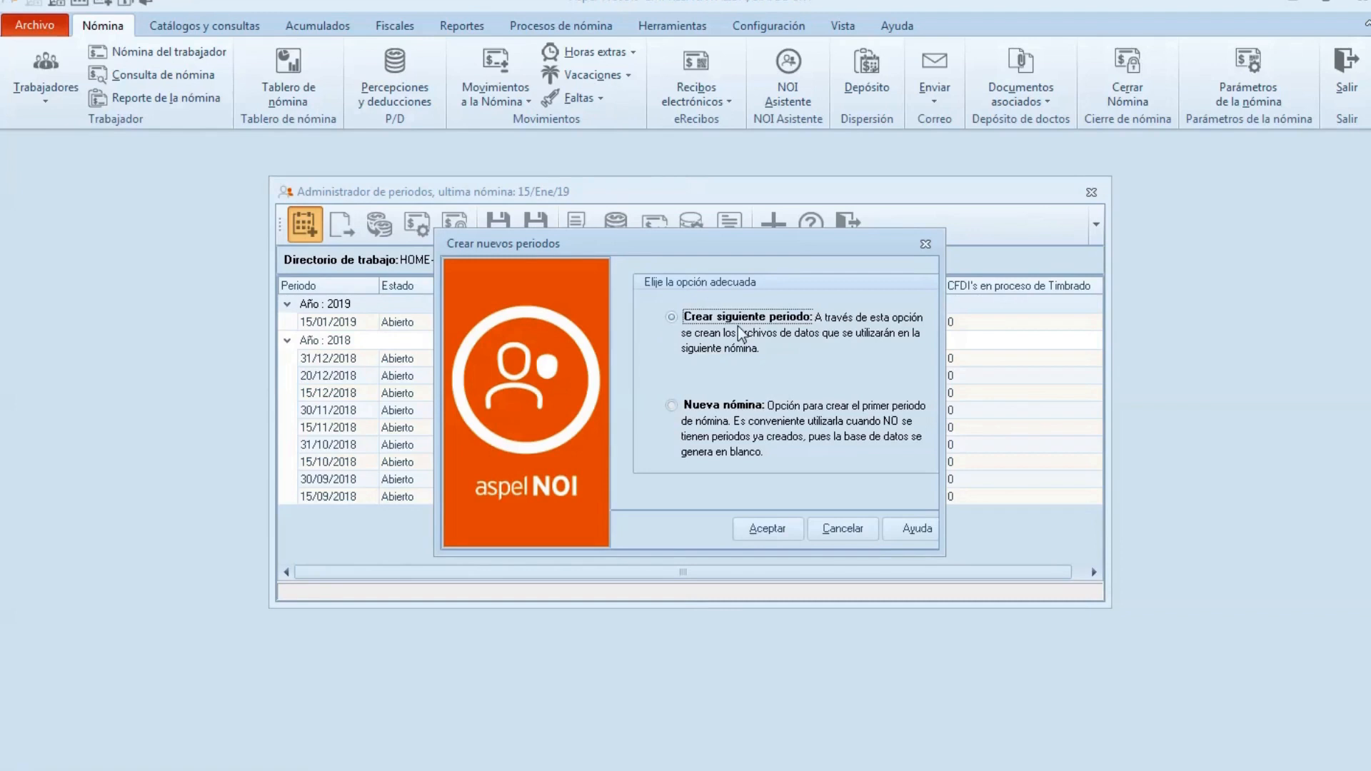
pyautogui.click(767, 533)
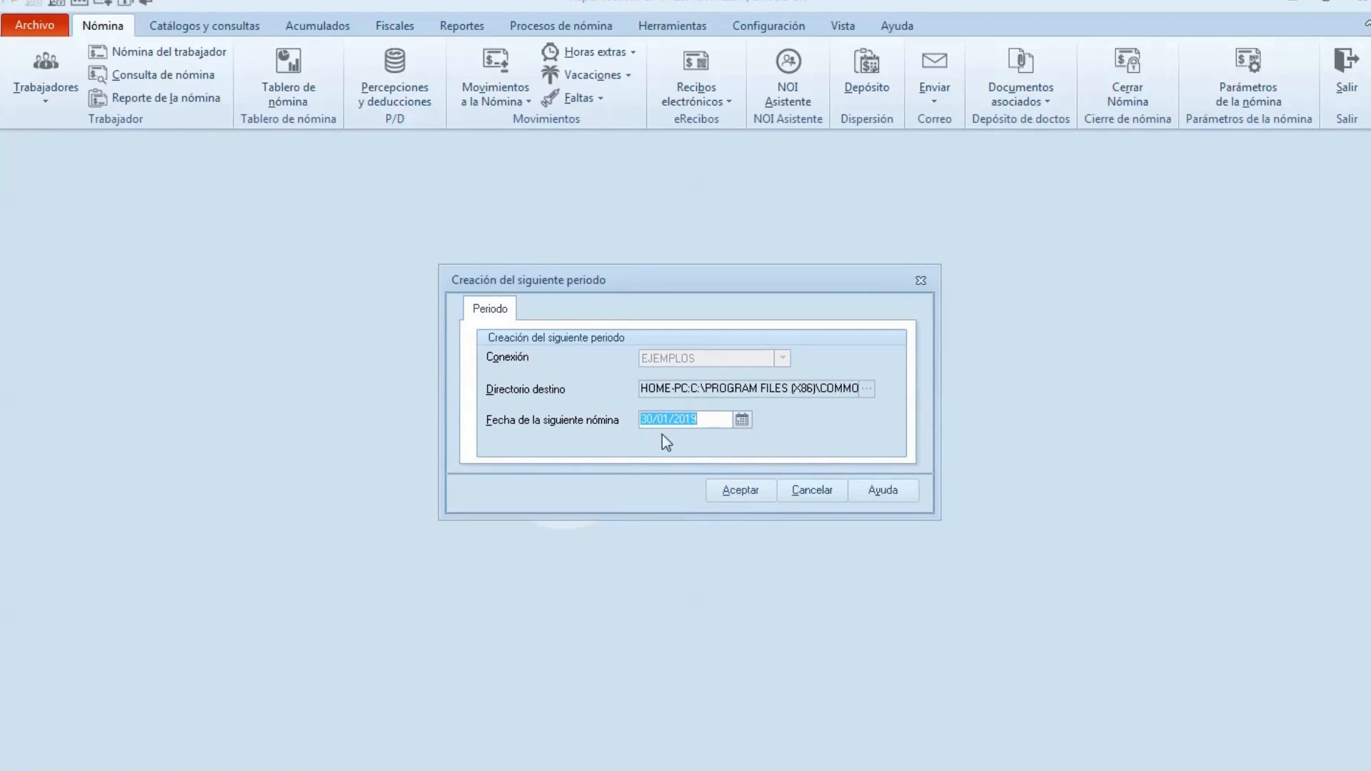
pyautogui.click(730, 491)
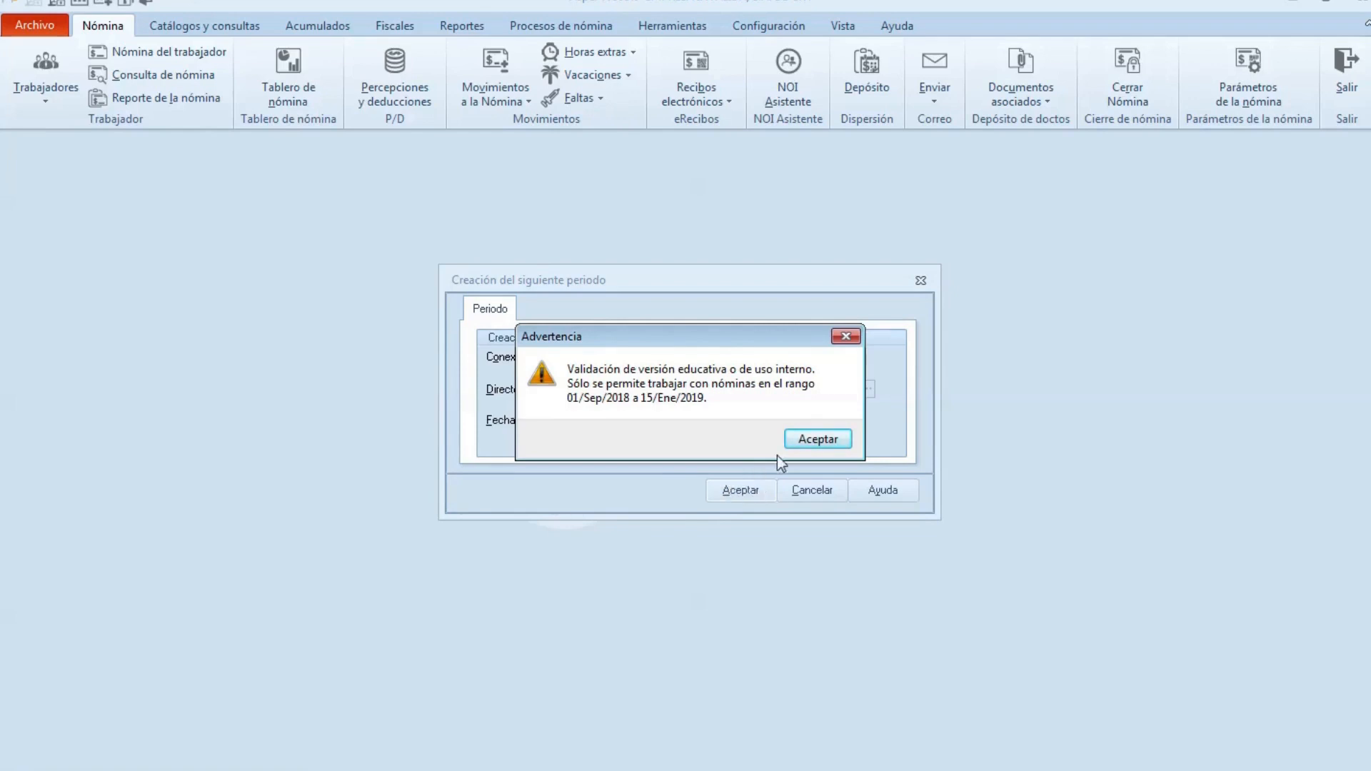
pyautogui.click(816, 440)
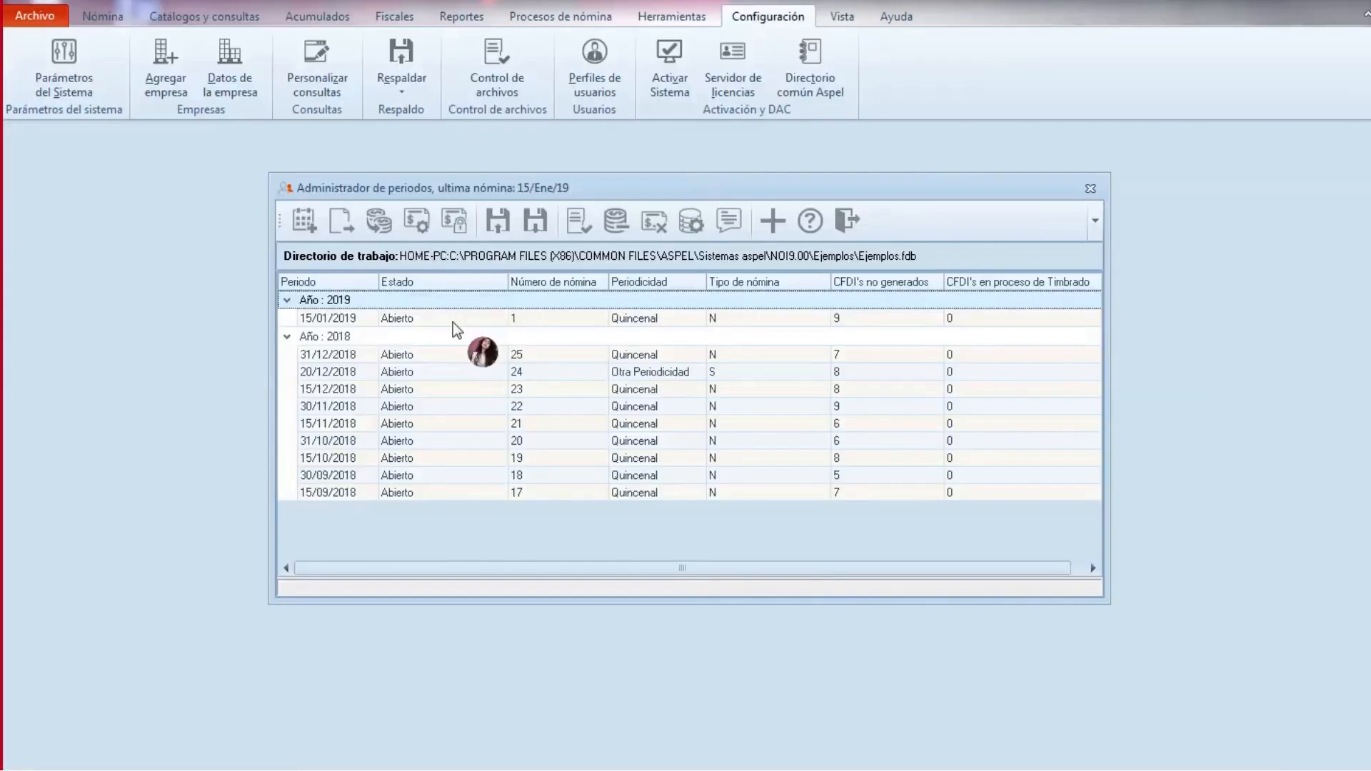
# Step: Open the 15/01/2019 payroll period and bring up the system parameters
pyautogui.doubleClick(355, 316)
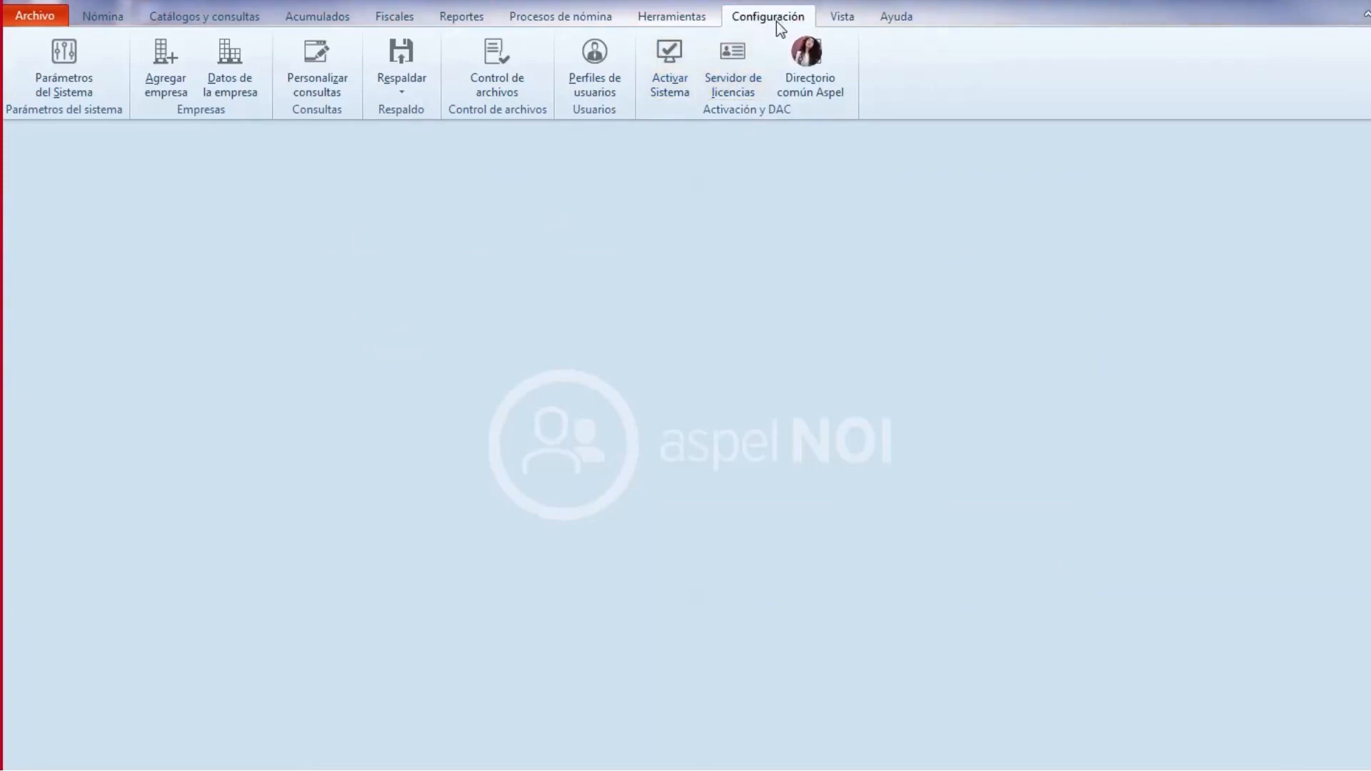
pyautogui.click(88, 75)
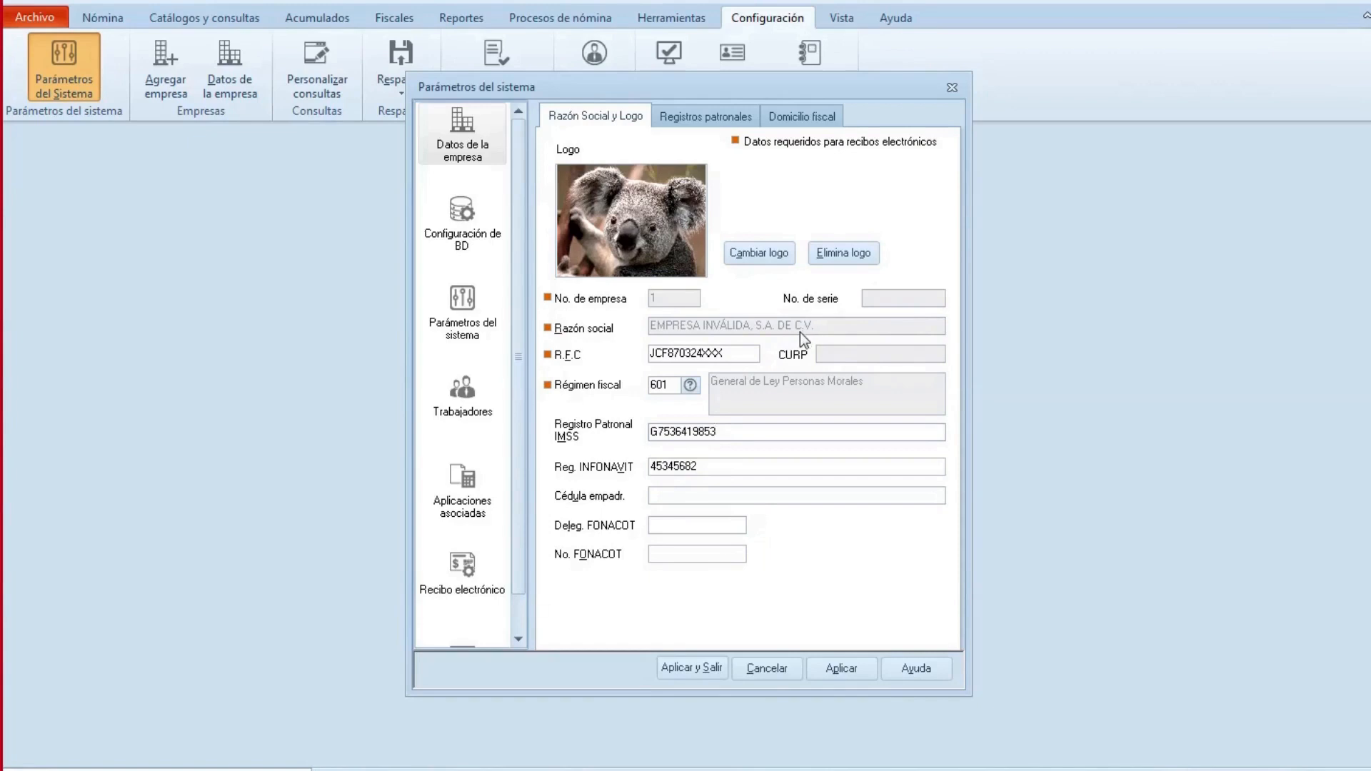
# Step: Append an extra X to the company's R.F.C. to check the CURP field, and remove that character again
pyautogui.click(732, 353)
pyautogui.write('X')
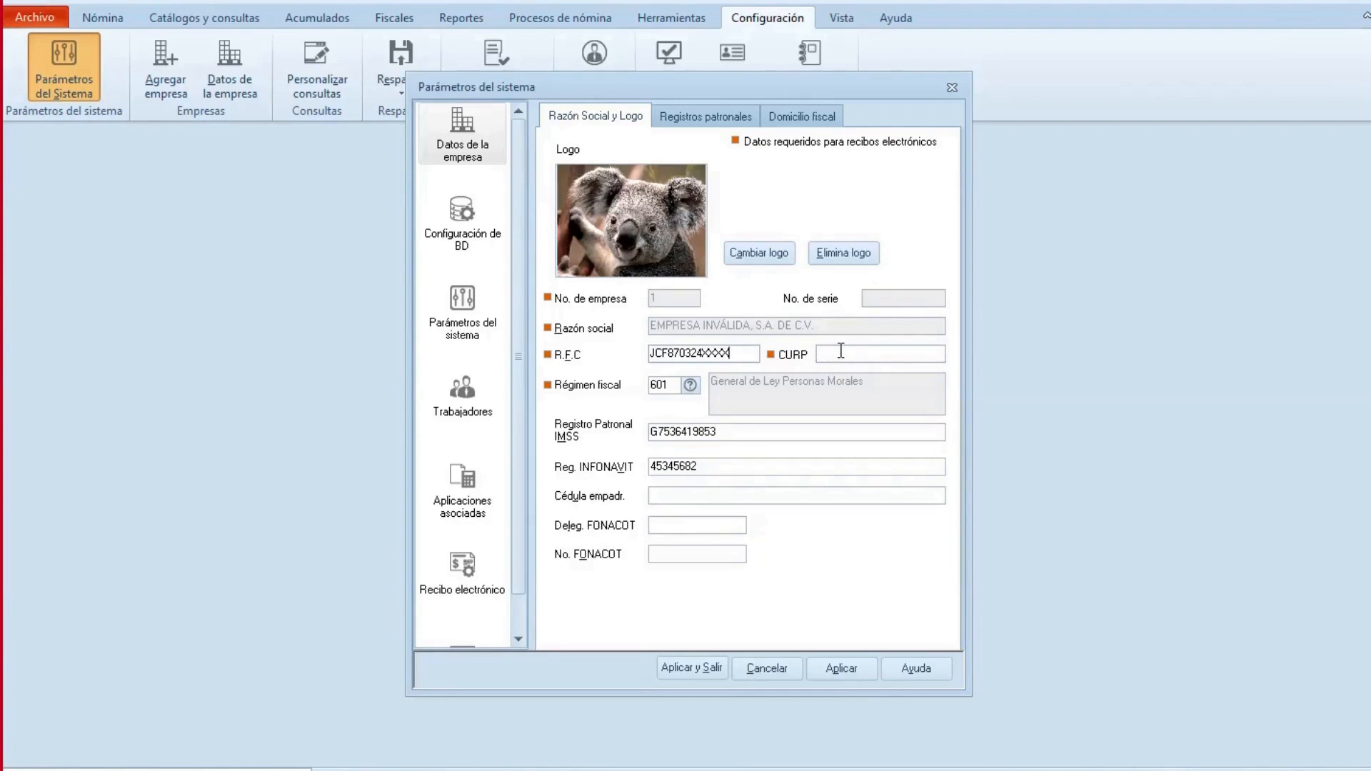
pyautogui.click(738, 355)
pyautogui.press('BackSpace')
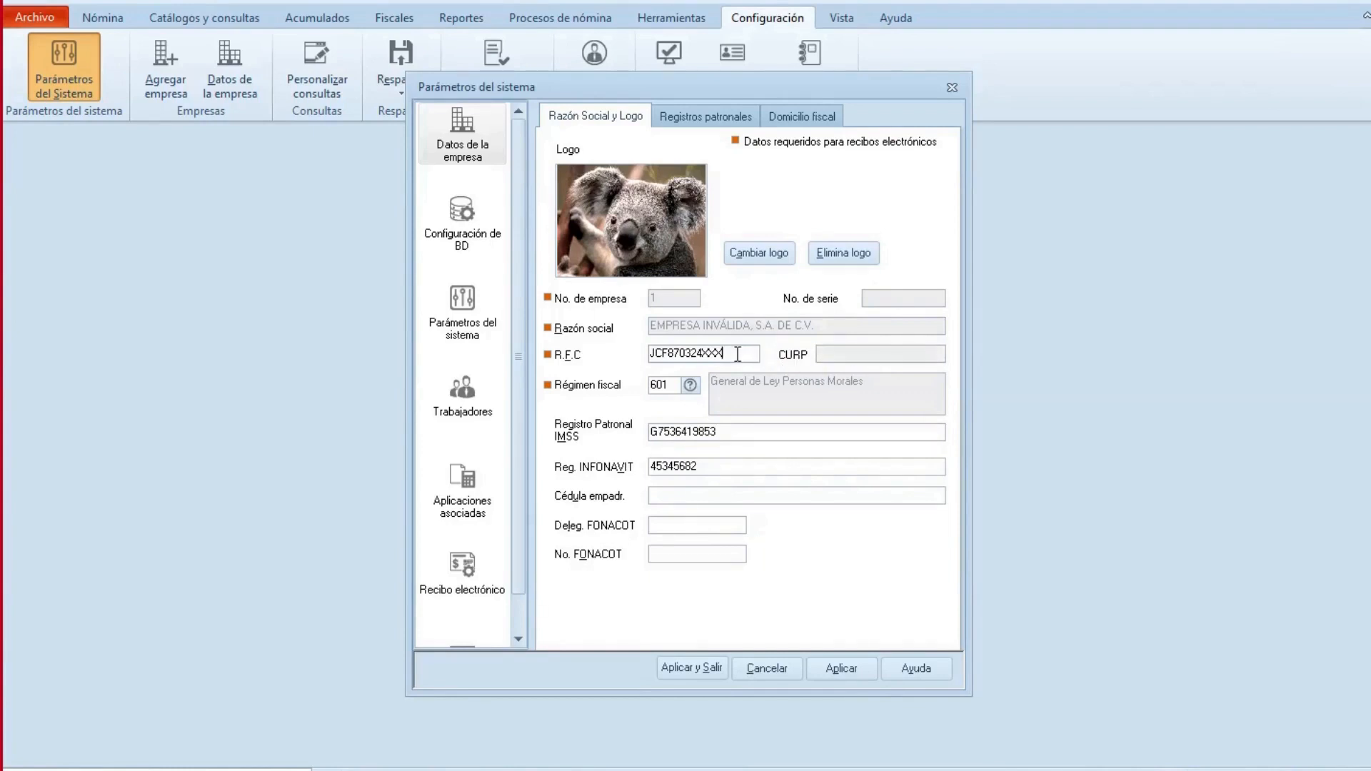
# Step: Review the tax regime catalog and the company's employer registrations and fiscal address
pyautogui.click(690, 385)
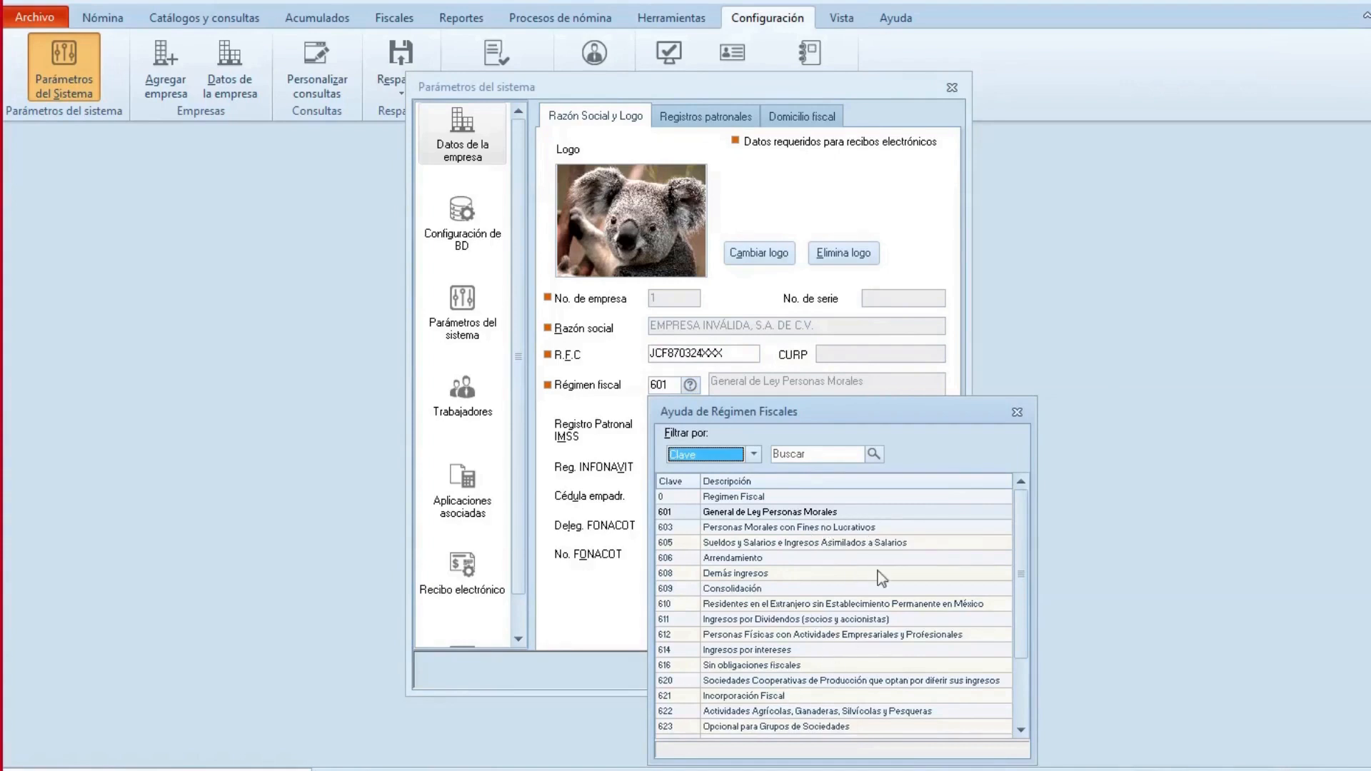
pyautogui.moveTo(1022, 564); pyautogui.dragTo(1019, 649)
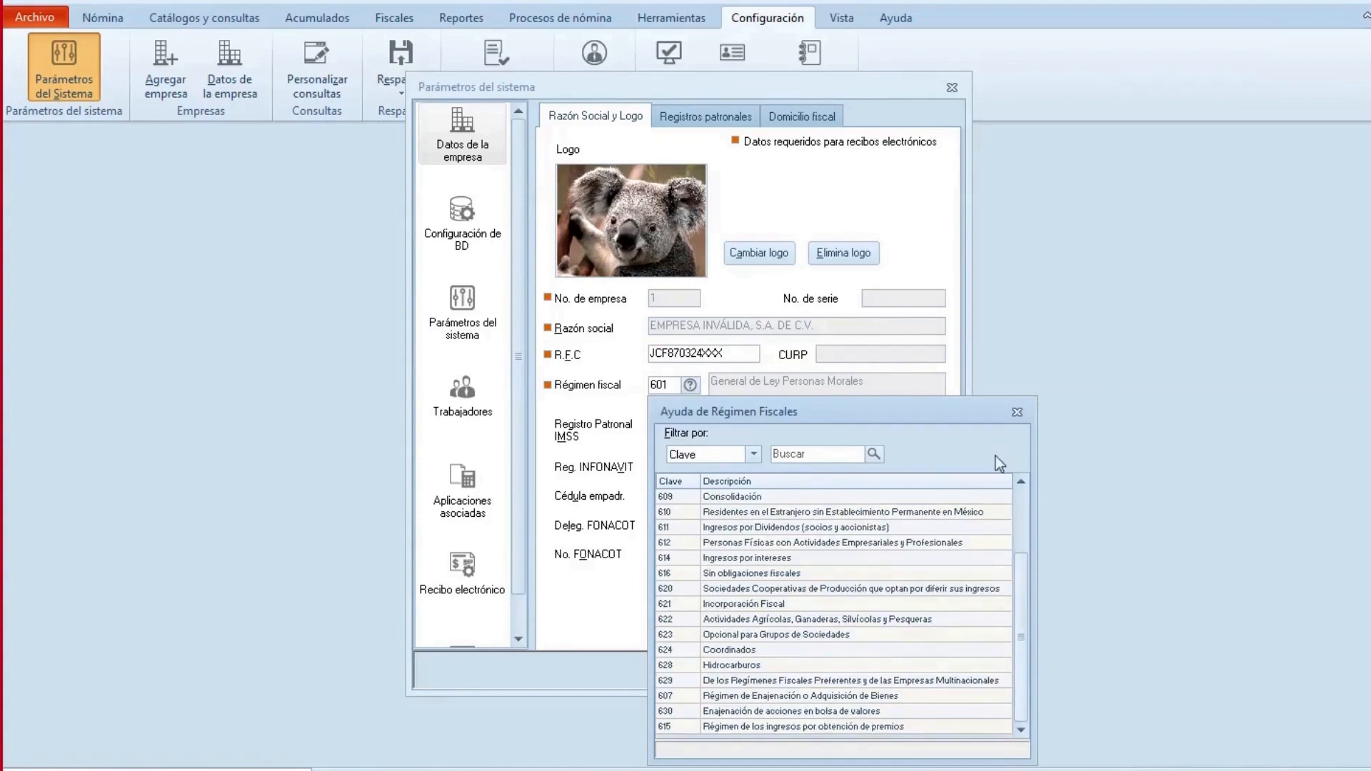
pyautogui.click(1018, 413)
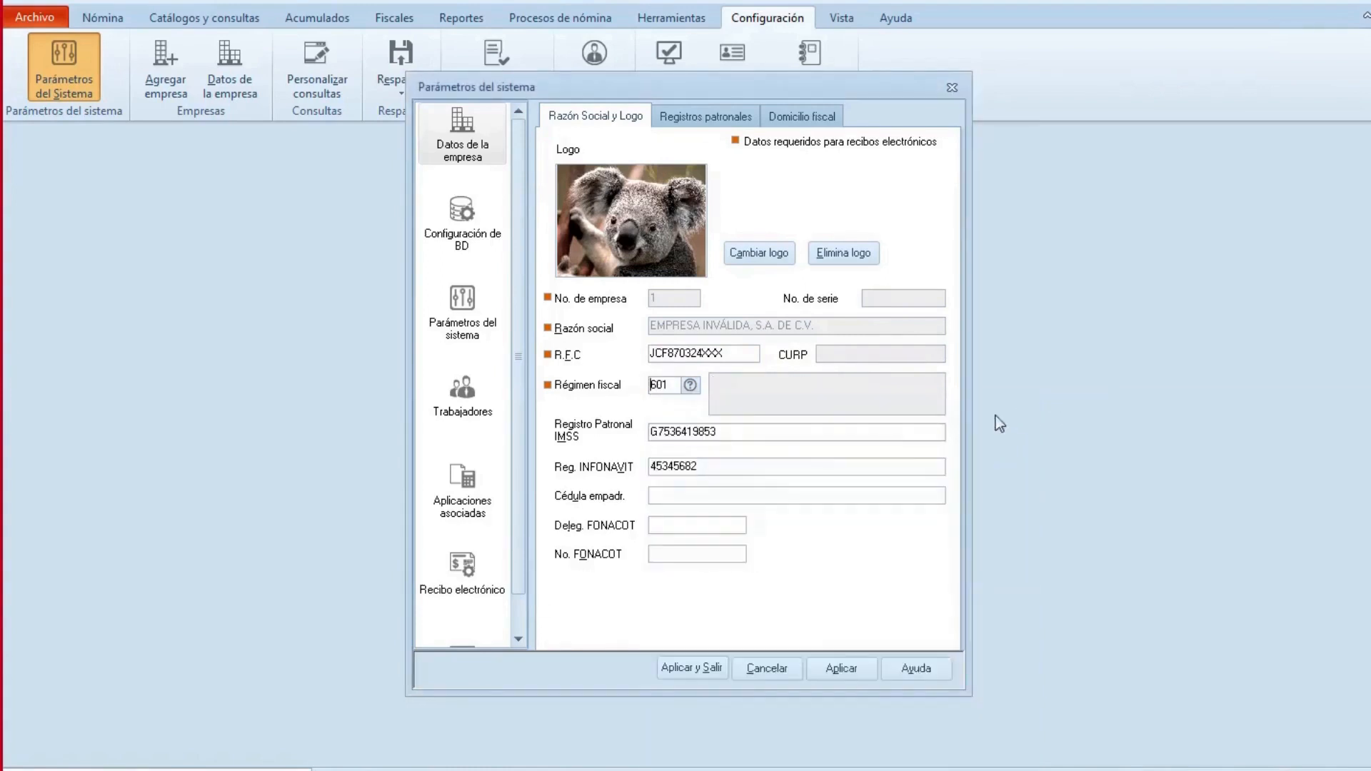
pyautogui.click(739, 431)
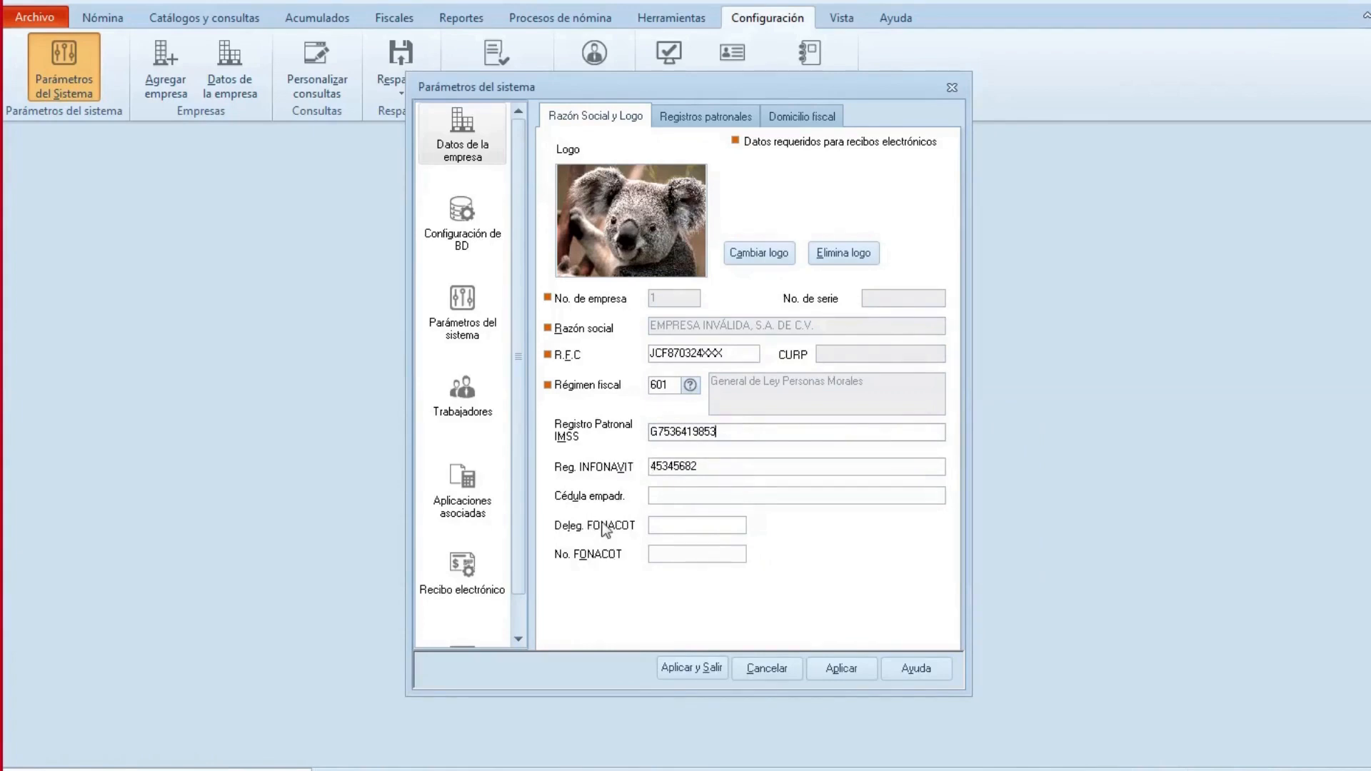
pyautogui.click(678, 114)
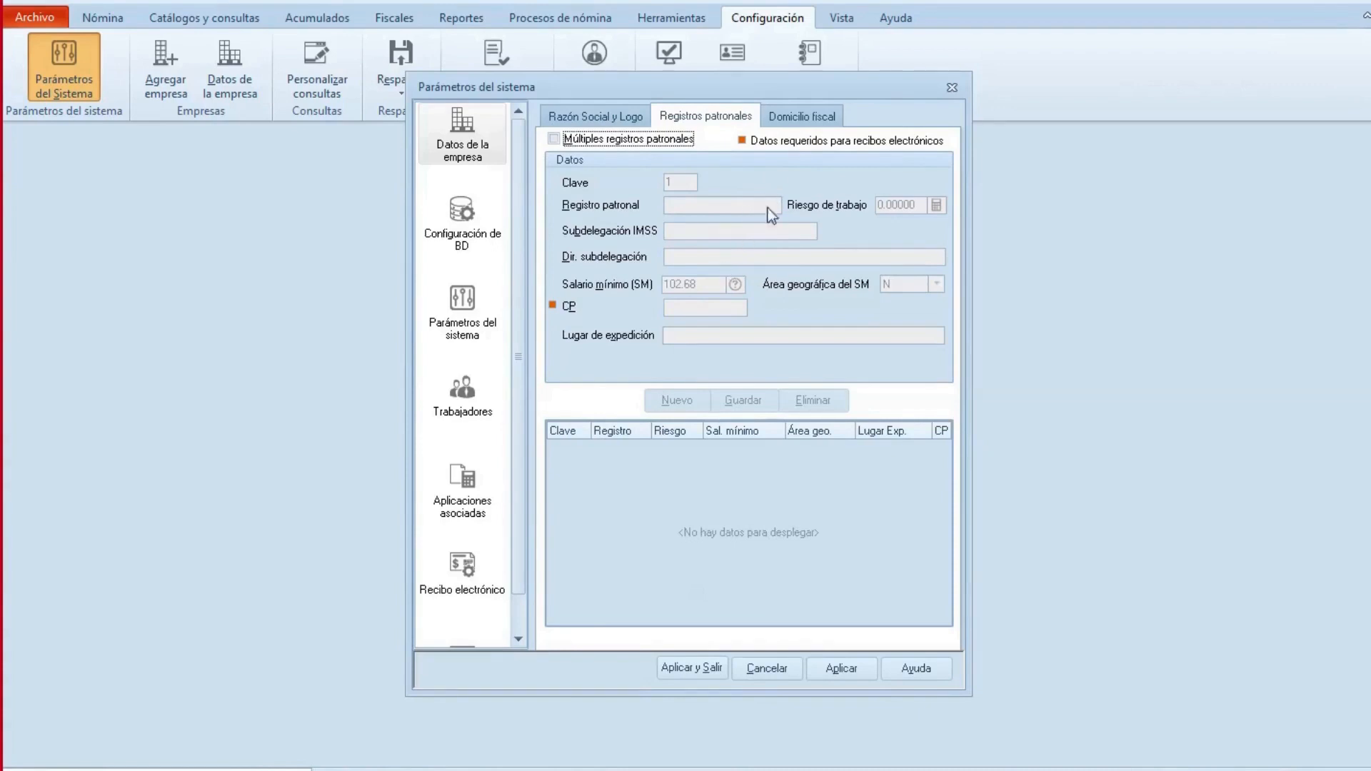
pyautogui.click(768, 122)
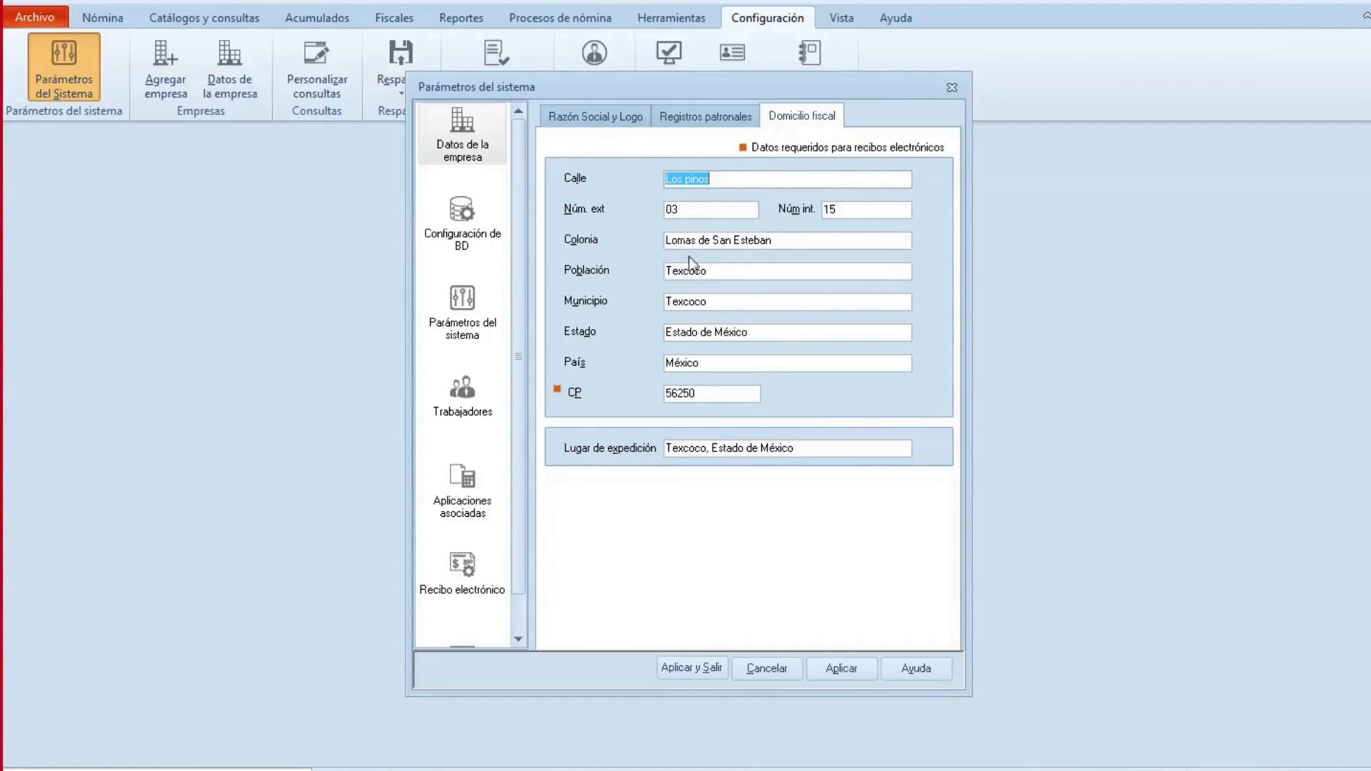
# Step: Set the connection in the database configuration to EJEMPLOS
pyautogui.click(453, 224)
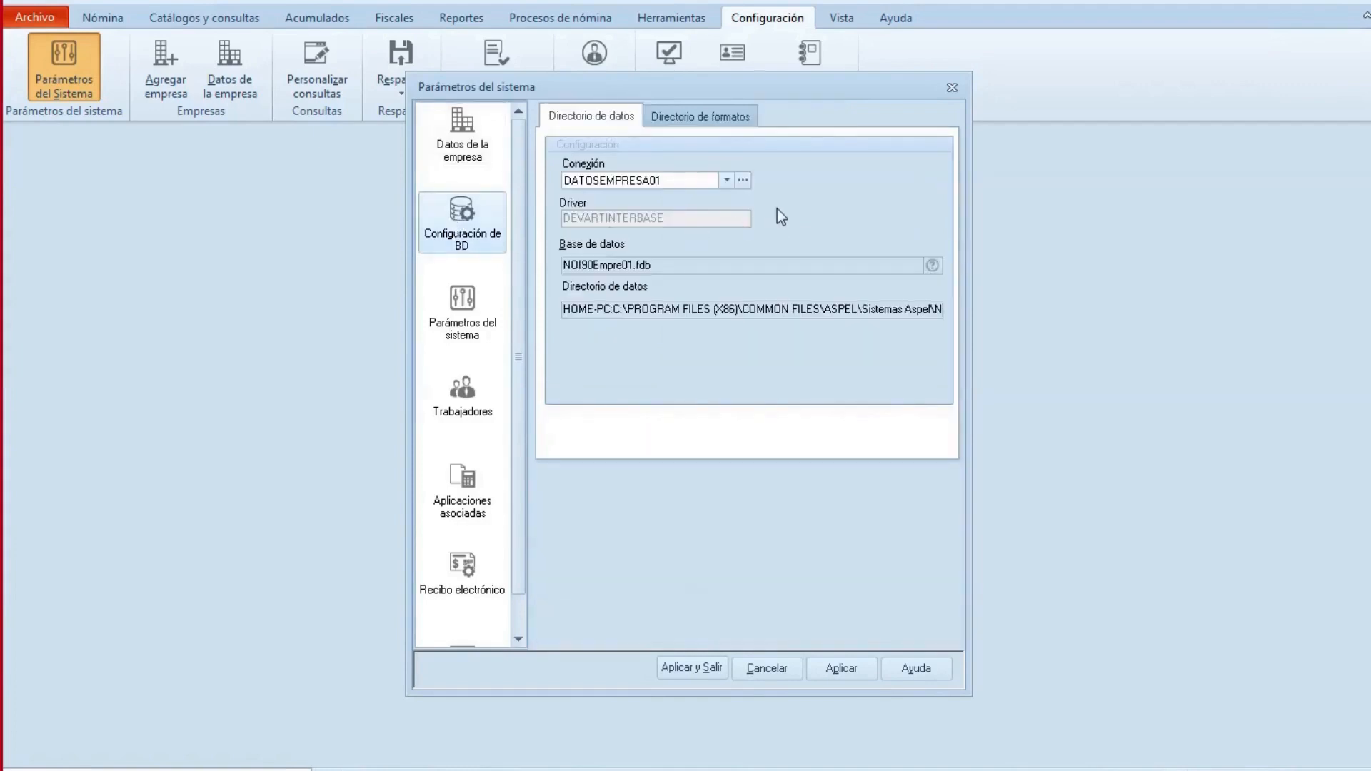
pyautogui.click(727, 181)
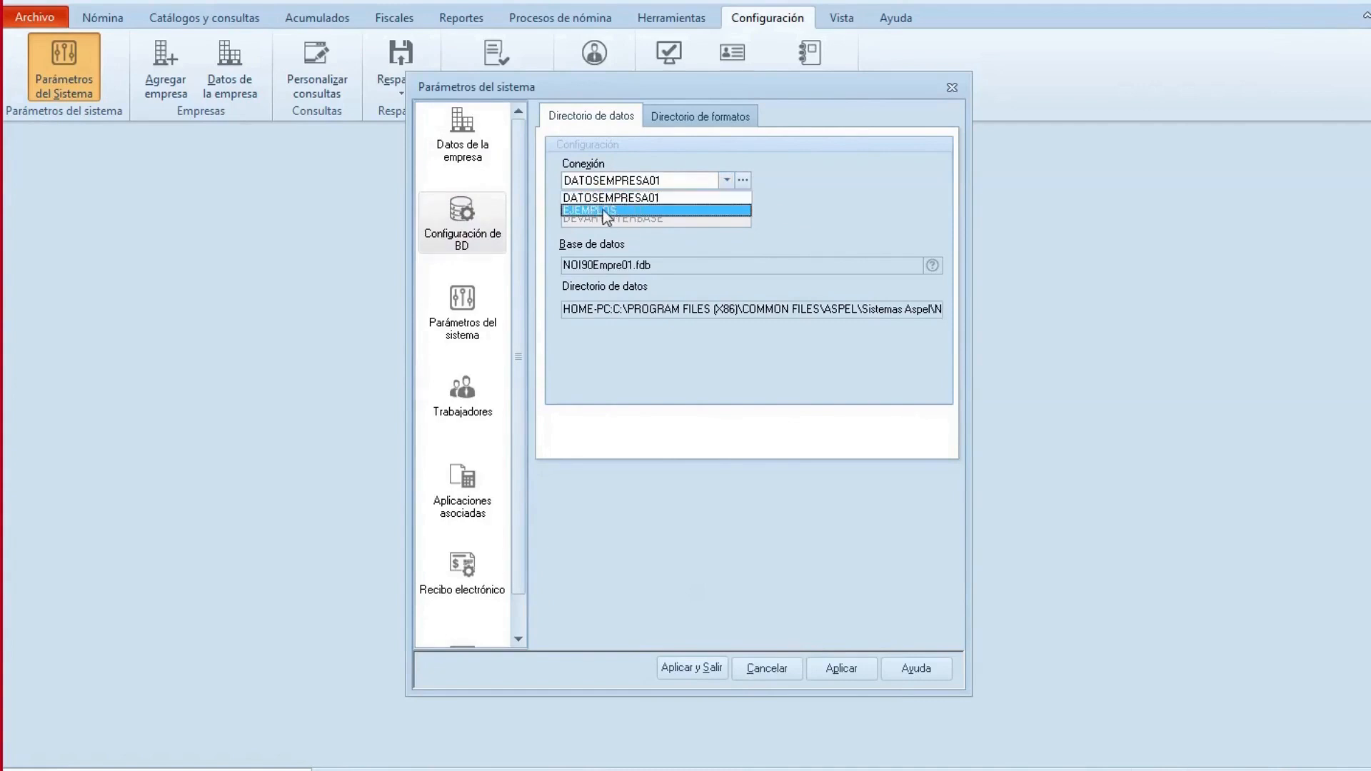
pyautogui.click(605, 211)
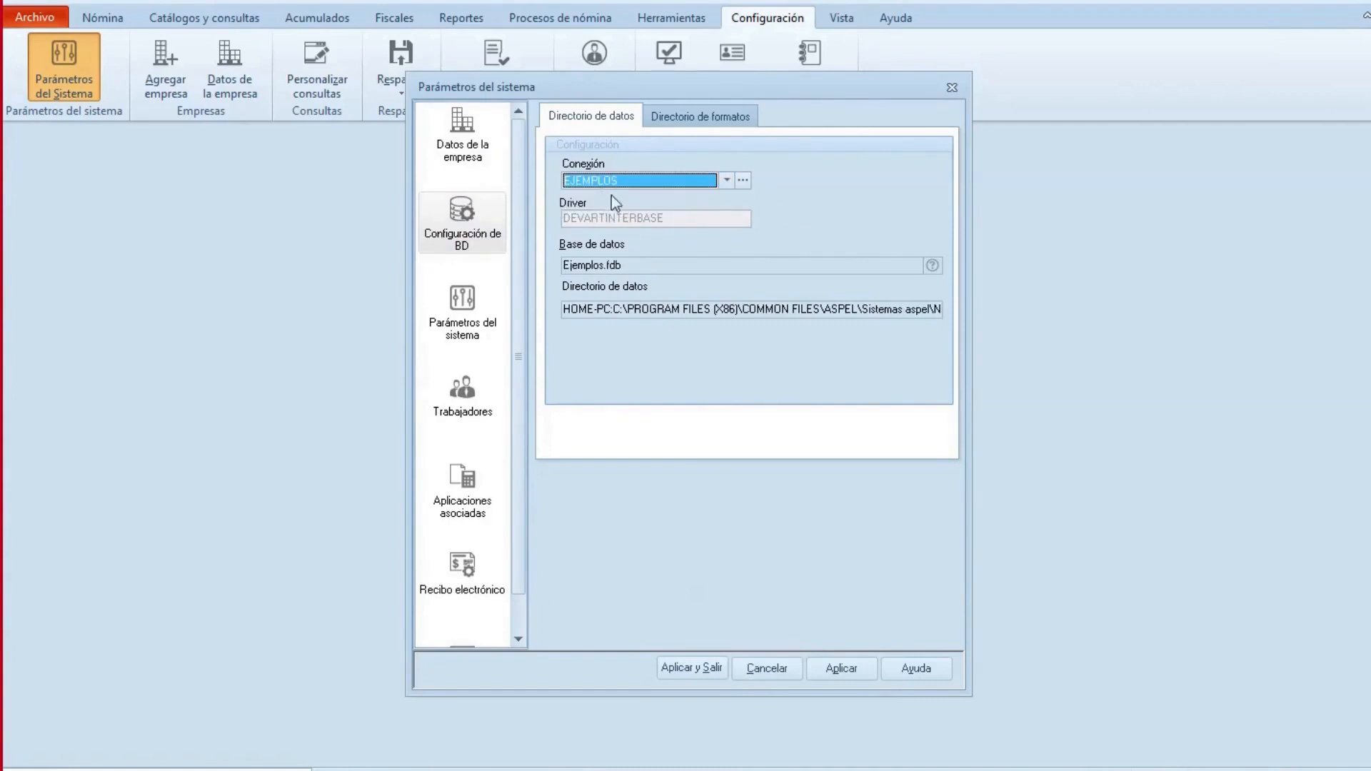
# Step: Choose A as the UMA geographic area in the general system parameters
pyautogui.click(465, 307)
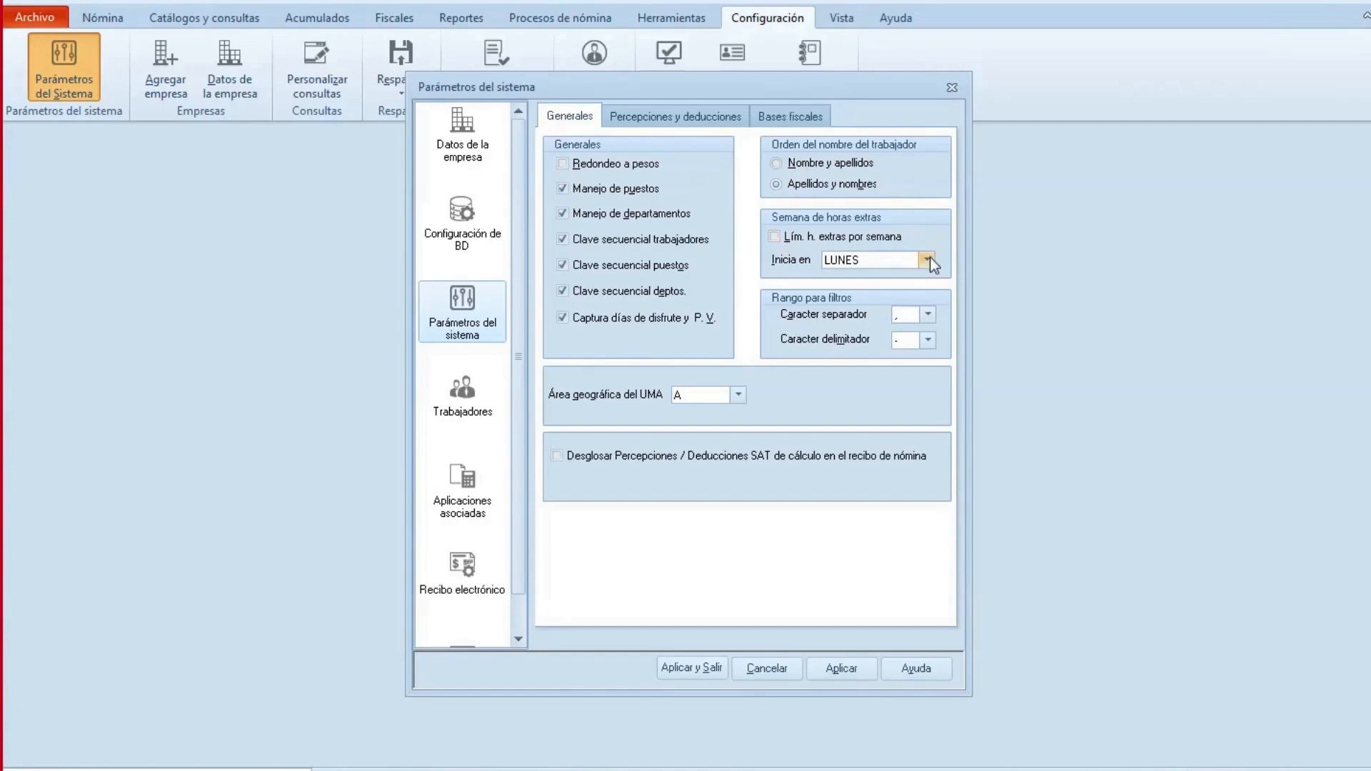
pyautogui.click(737, 396)
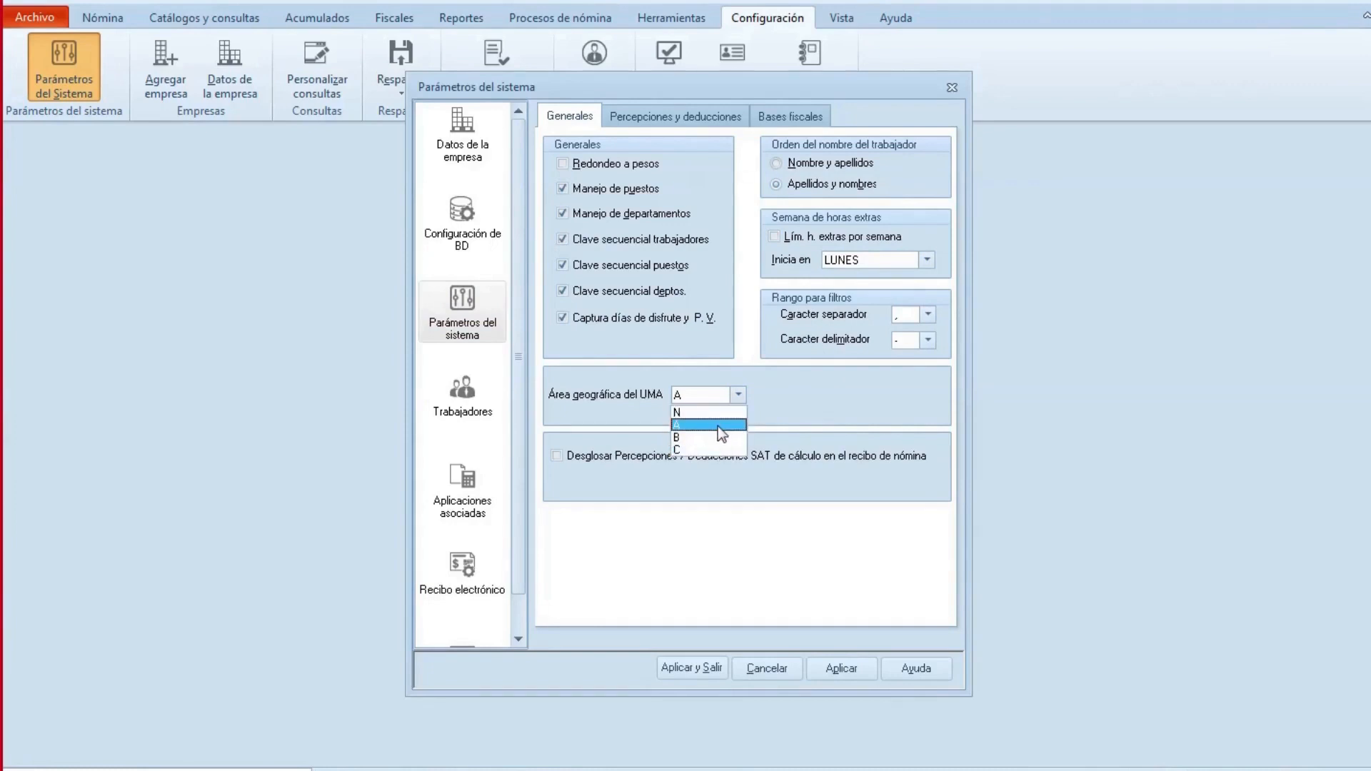
pyautogui.click(721, 426)
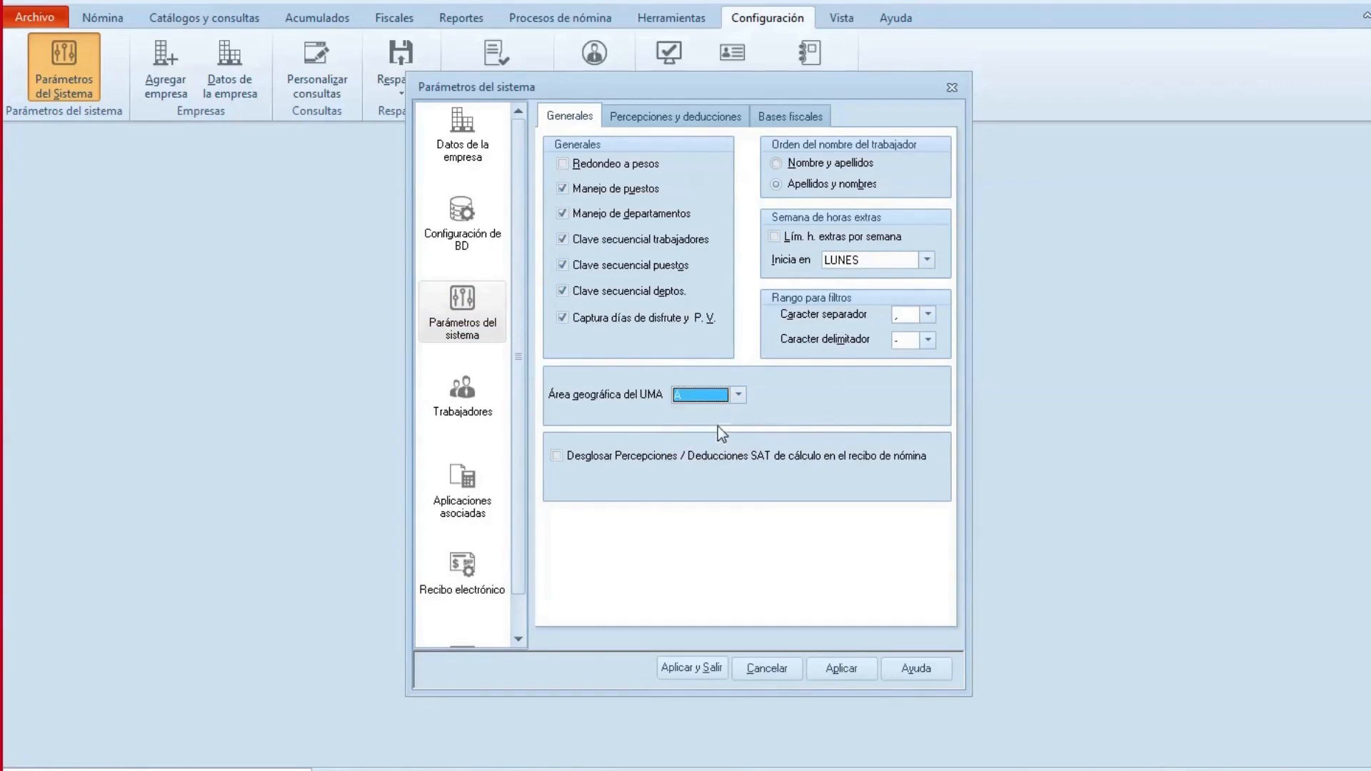
# Step: Review the perception and deduction keys, including the vacation key catalog, and the calendars available for the fiscal bases
pyautogui.click(681, 118)
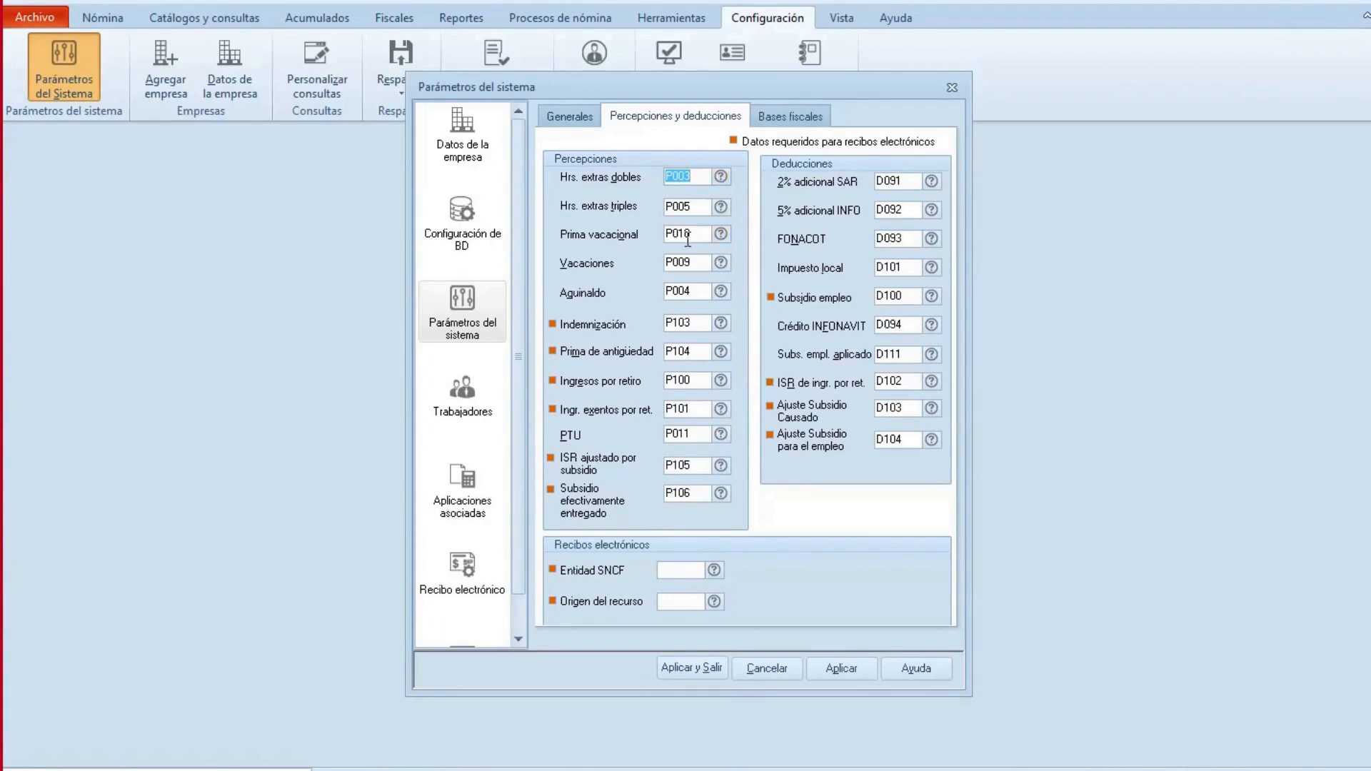
pyautogui.click(721, 263)
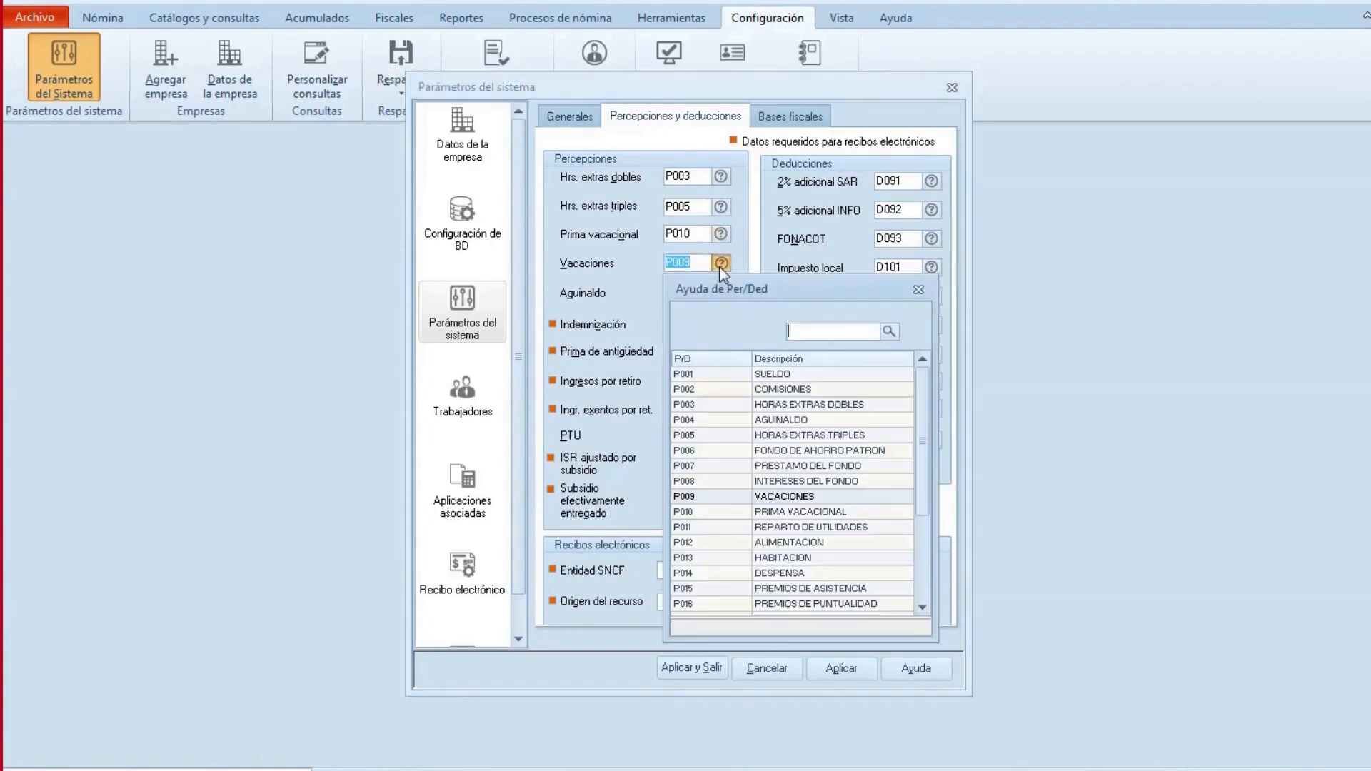
pyautogui.click(917, 290)
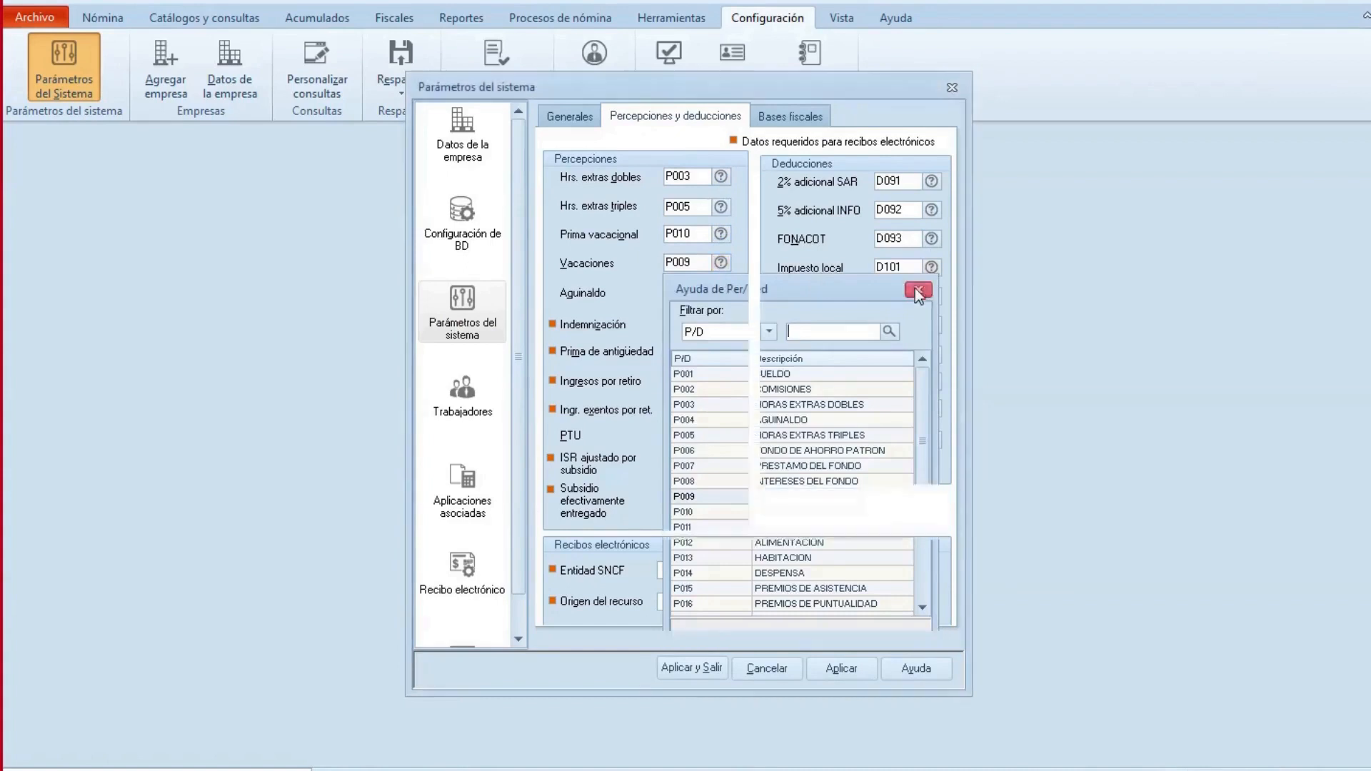
pyautogui.click(771, 114)
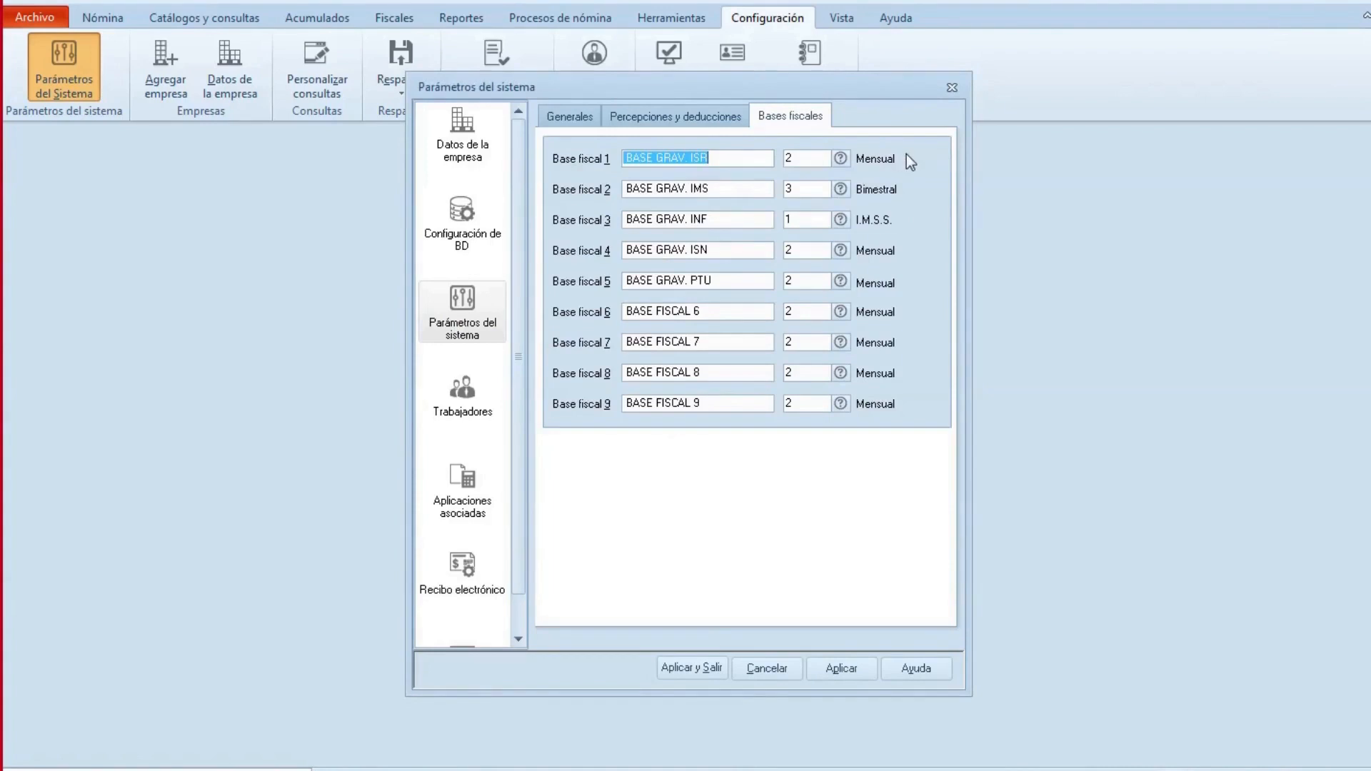
pyautogui.click(840, 158)
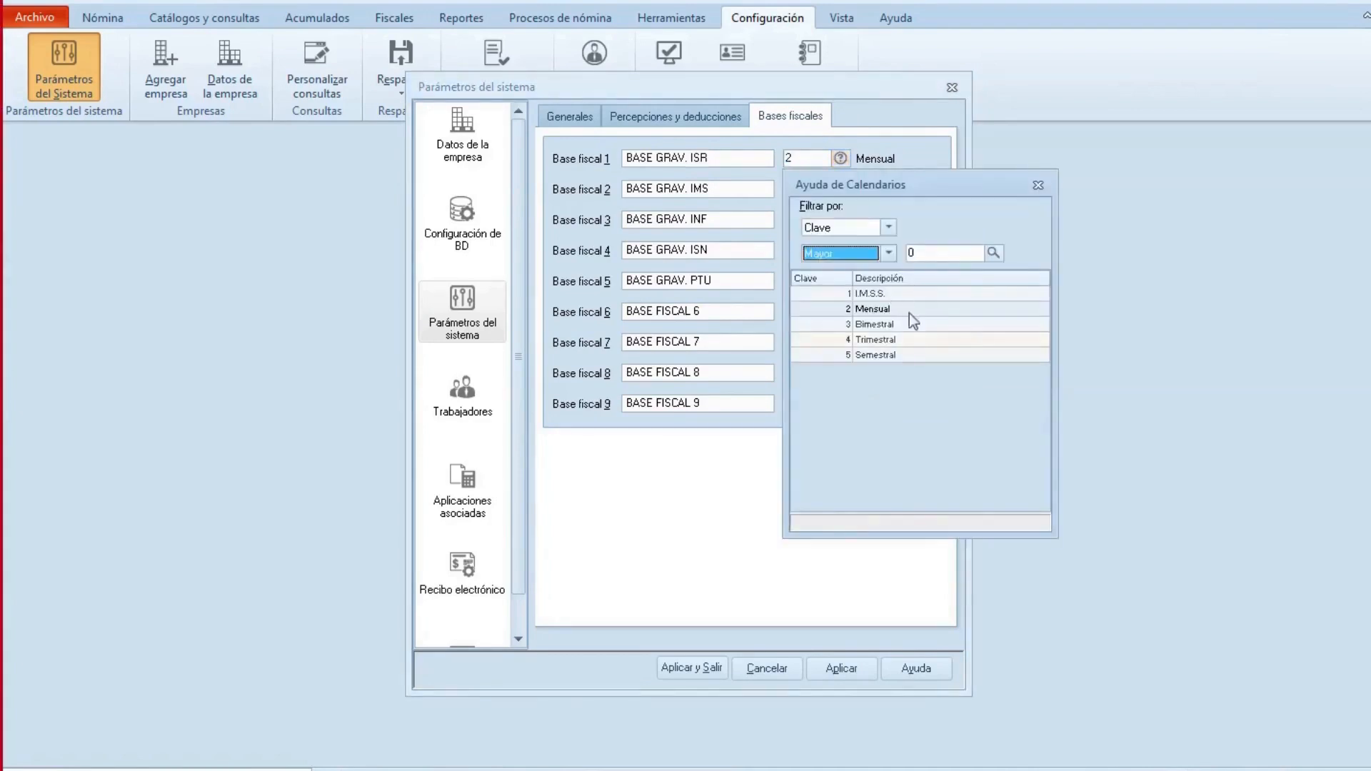
pyautogui.click(1037, 186)
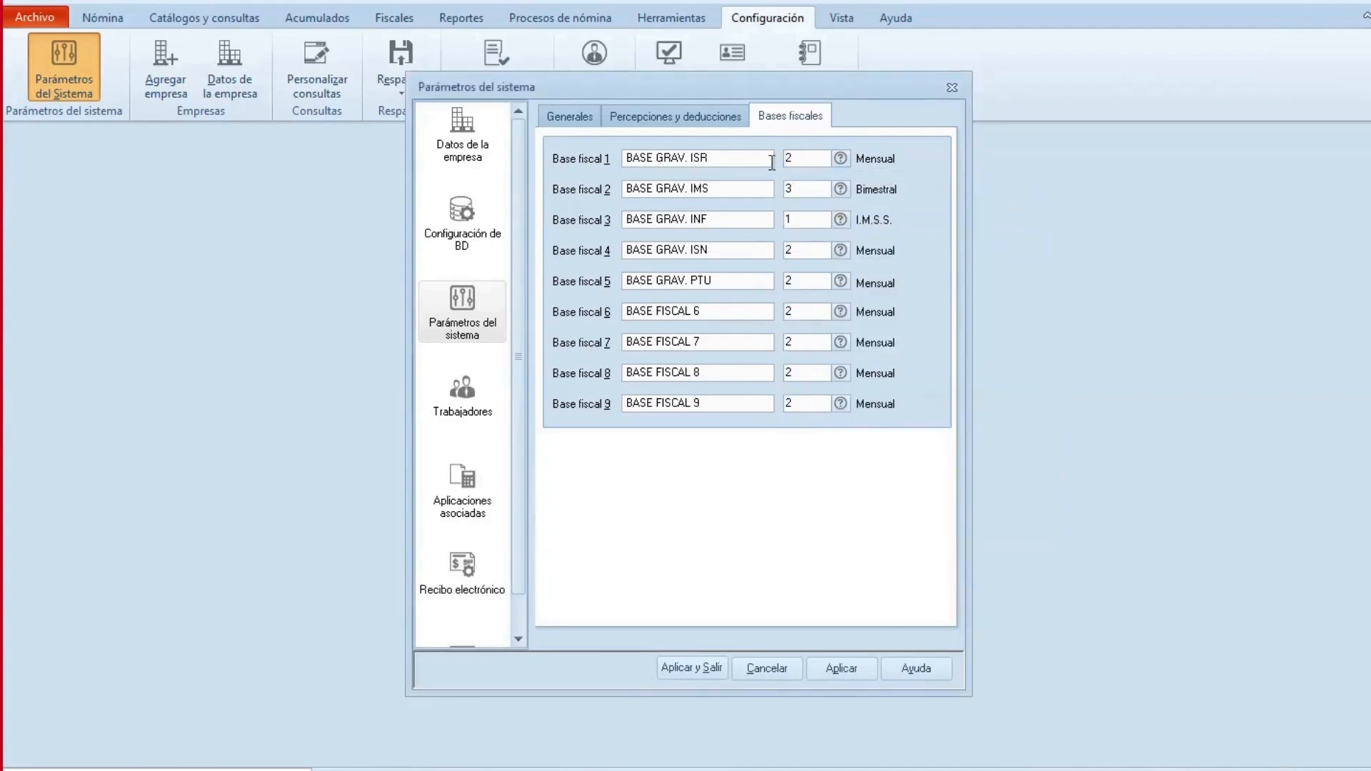
# Step: Add a text-type free user field to the worker parameters
pyautogui.click(445, 399)
pyautogui.scroll(-1, 522, 300)
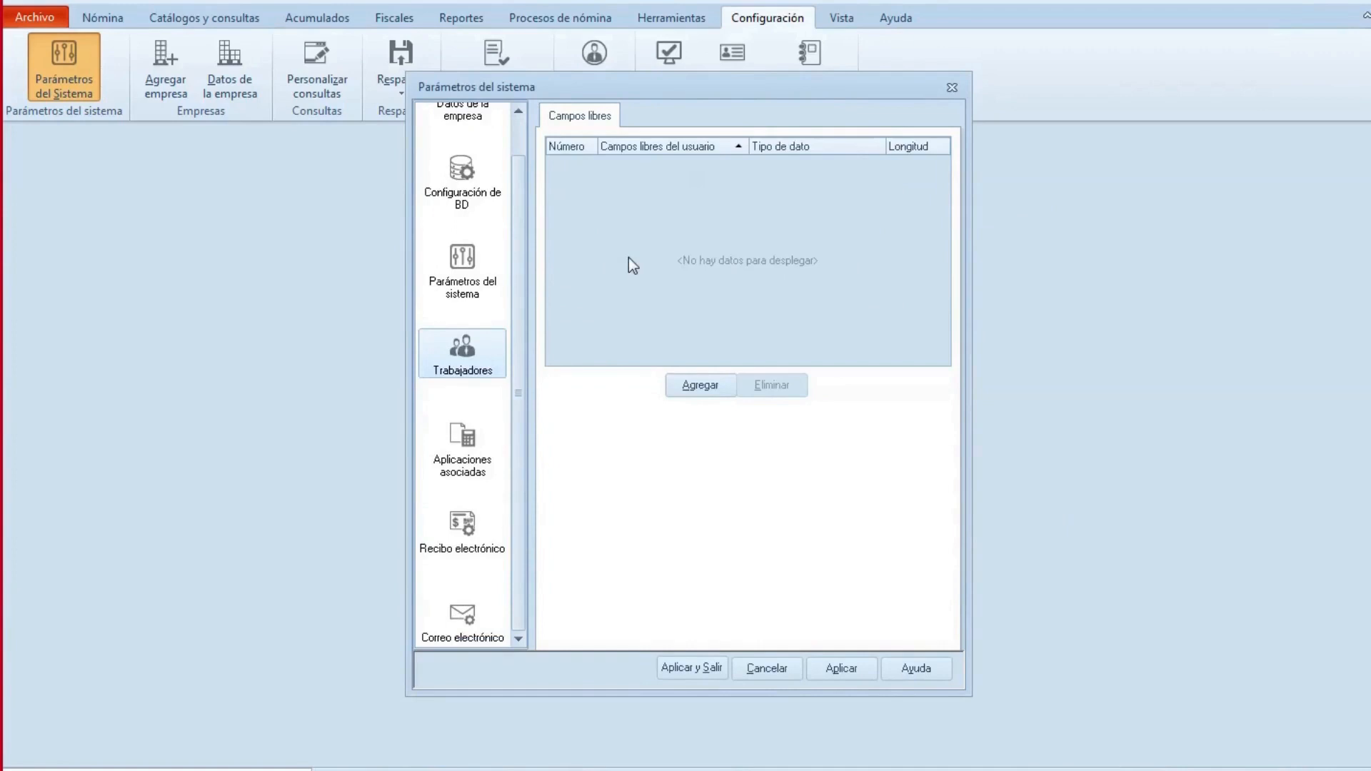
pyautogui.click(697, 384)
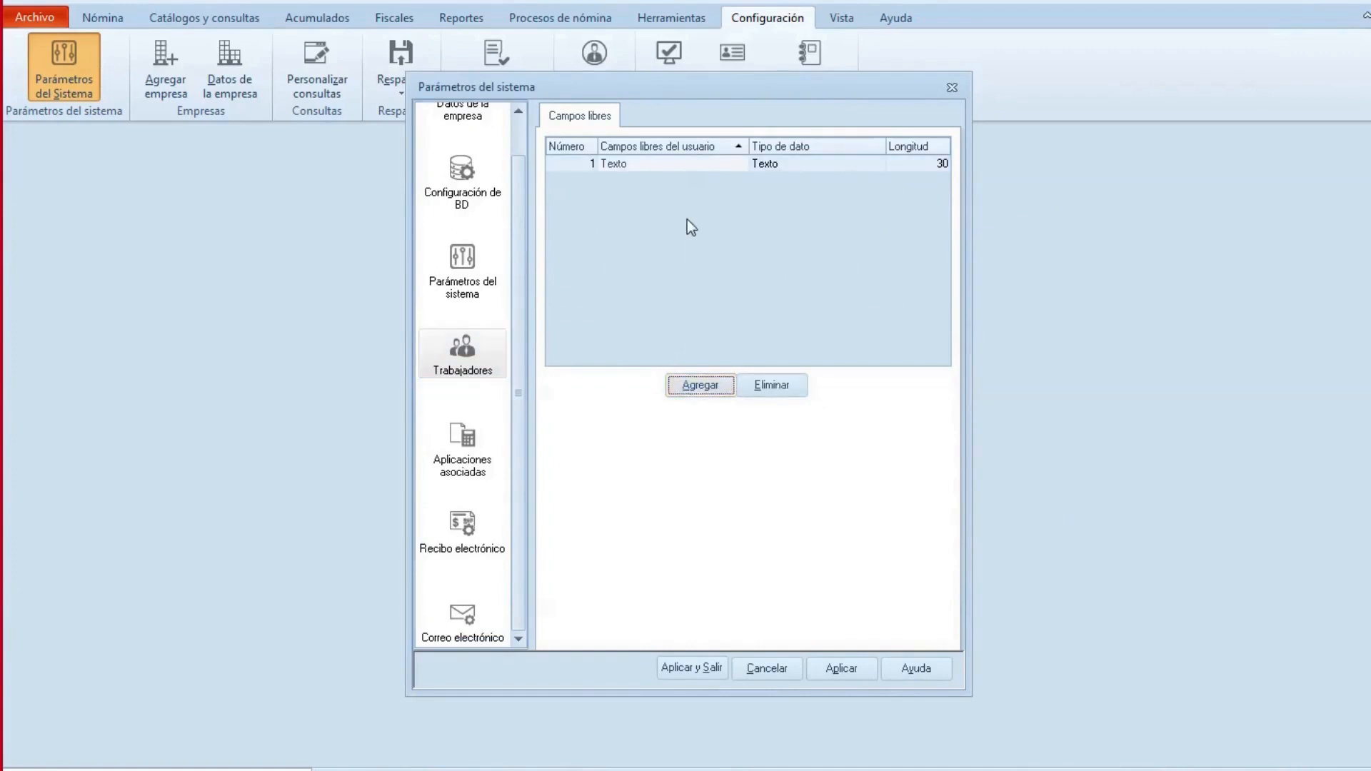
# Step: Review the associated applications and the general electronic receipt settings, including digital seals and series
pyautogui.click(457, 450)
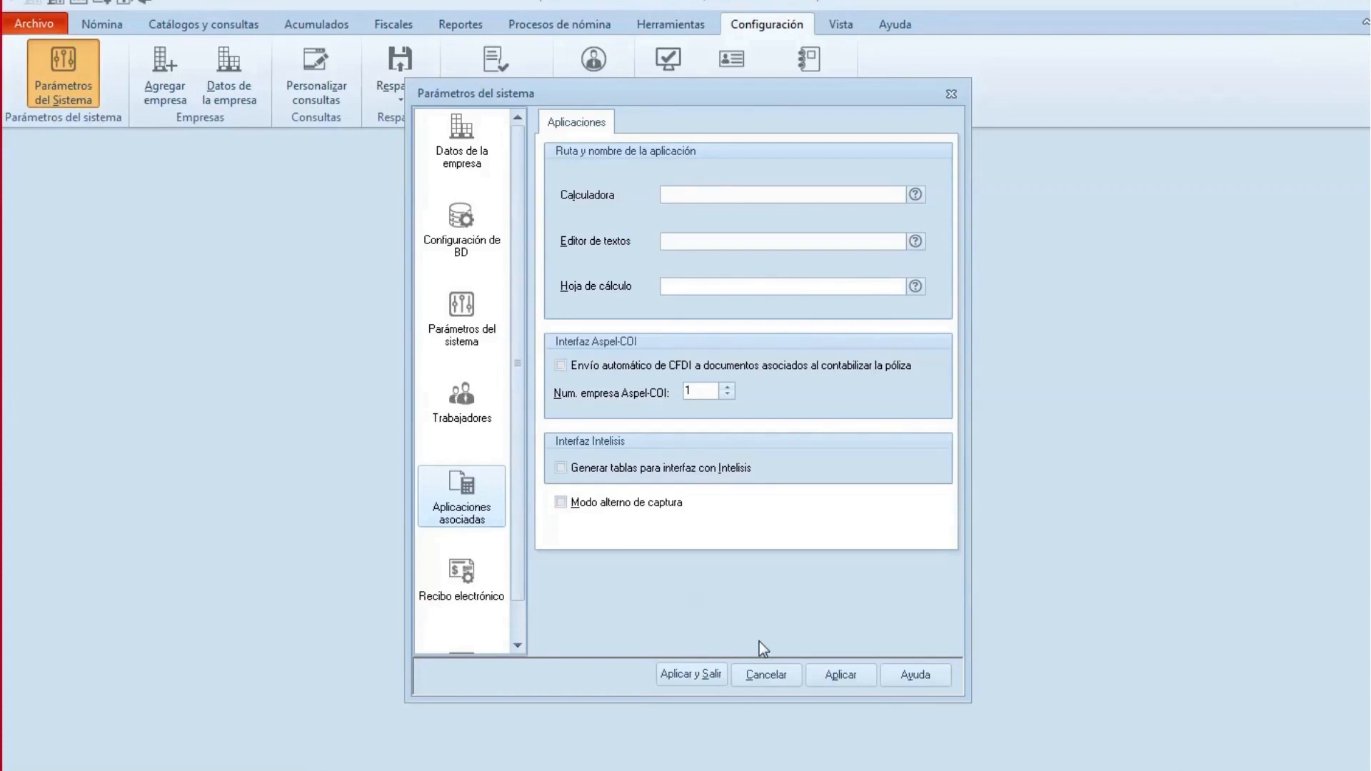
pyautogui.click(456, 580)
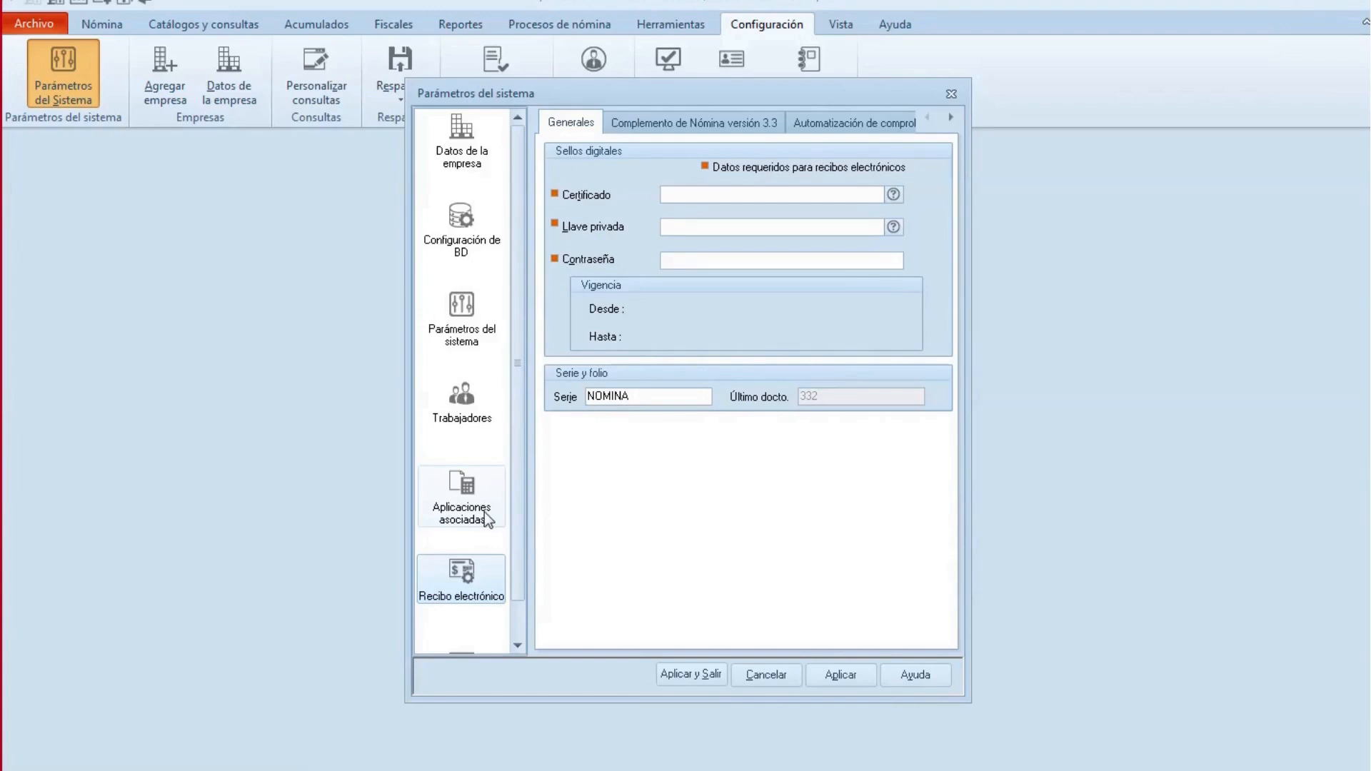
# Step: Review the e-mail settings for sending receipts, and apply and close the system parameters
pyautogui.scroll(-1, 488, 518)
pyautogui.click(469, 621)
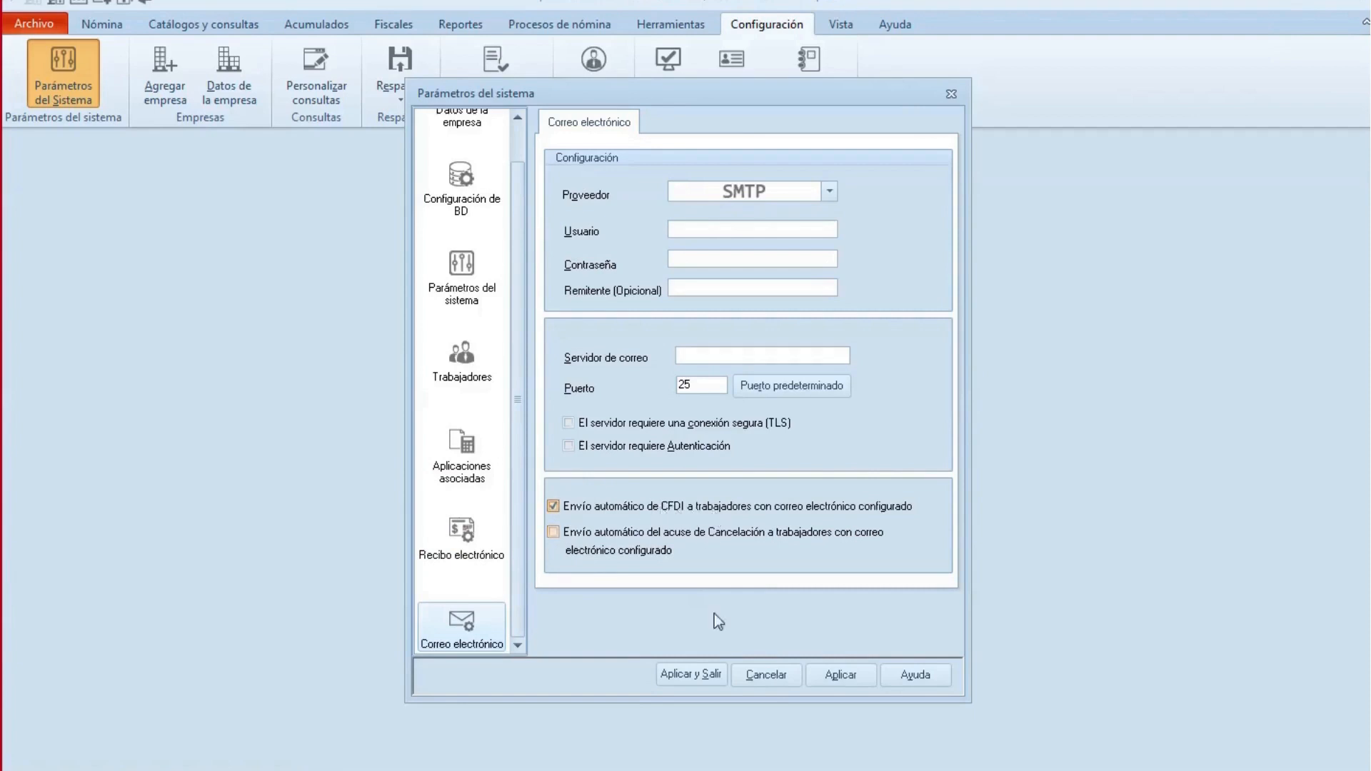
pyautogui.click(686, 674)
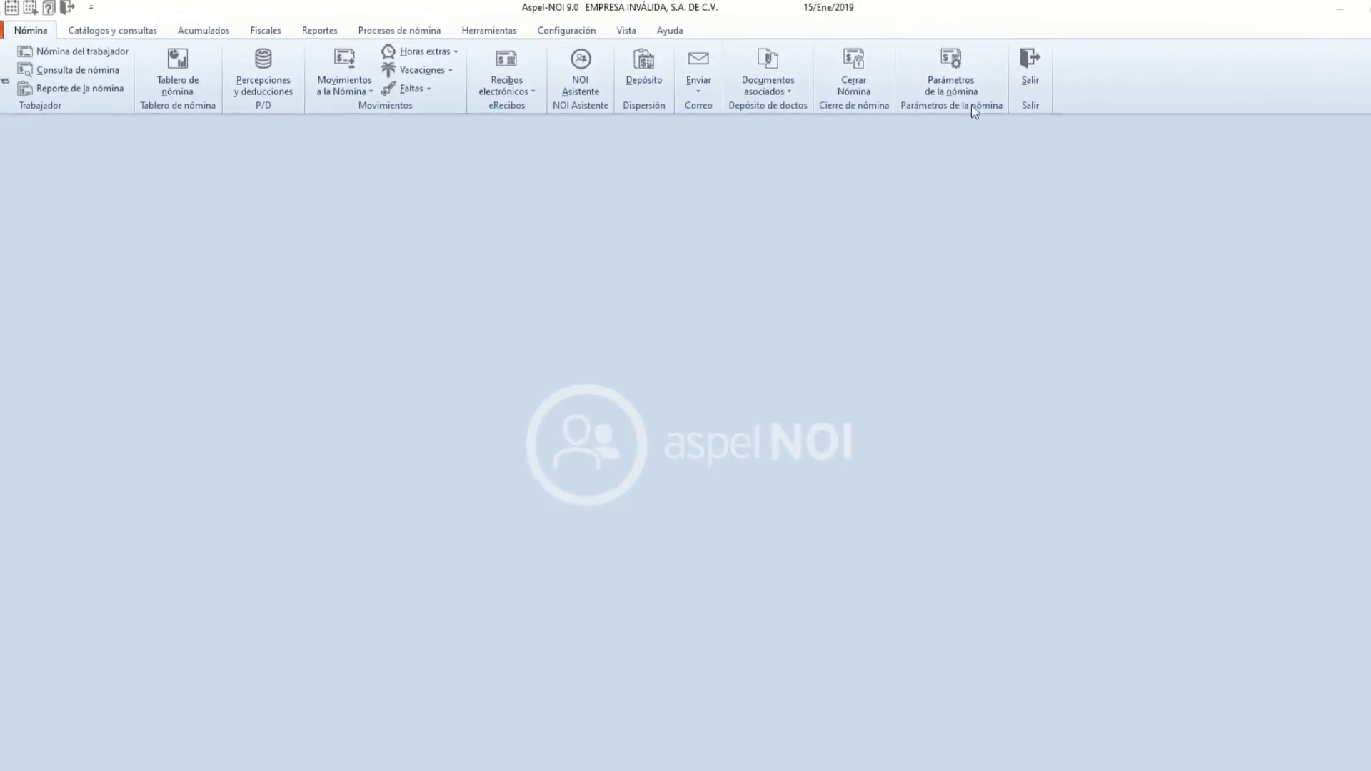
# Step: Set the calculation type to Mensual in the general payroll parameters and accept them
pyautogui.click(954, 87)
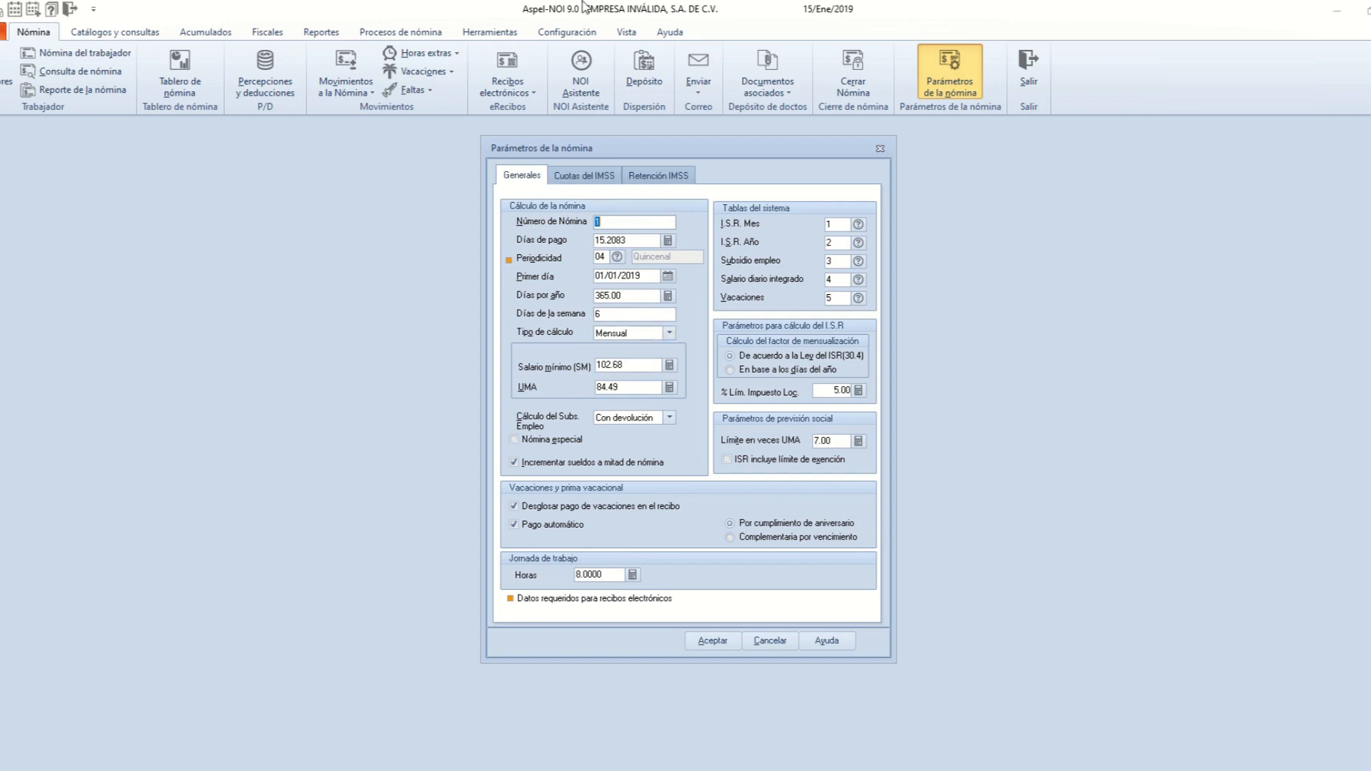
pyautogui.moveTo(585, 3)
pyautogui.click(580, 42)
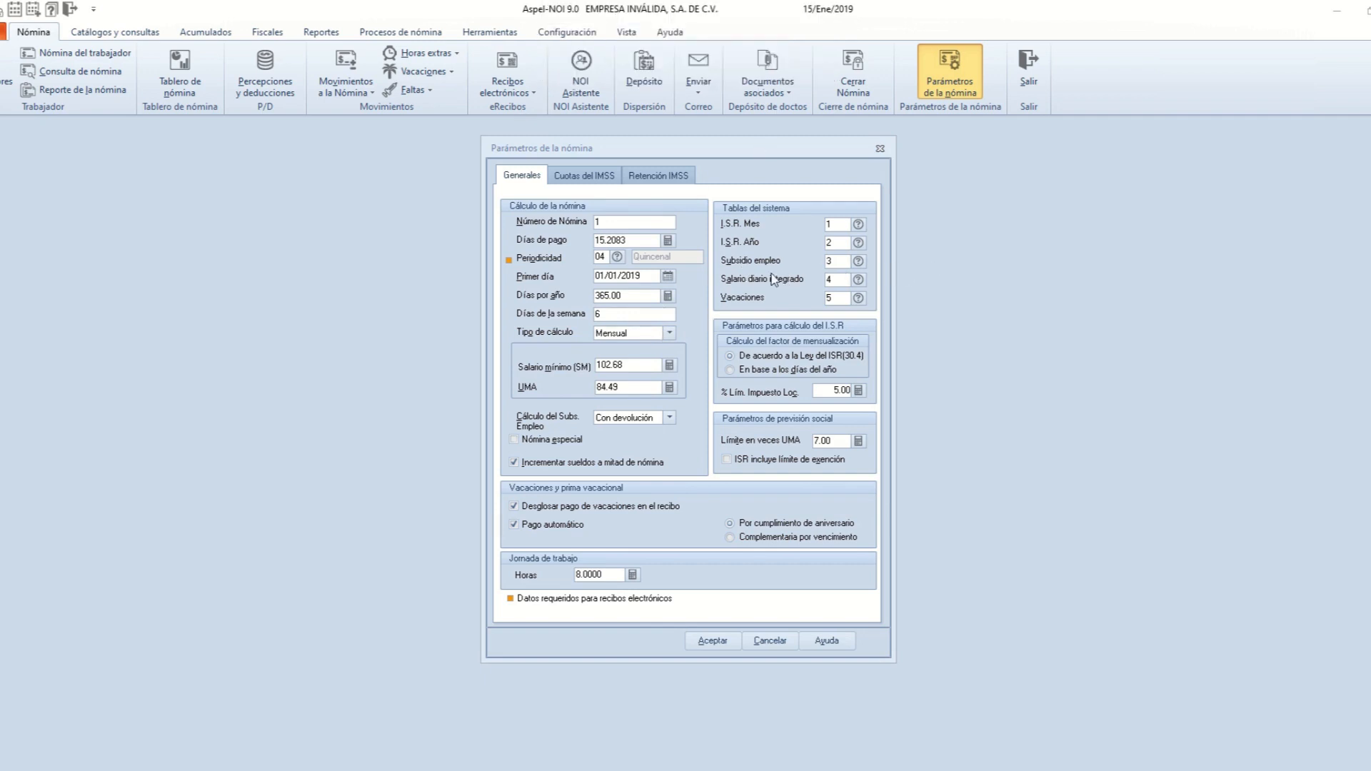
pyautogui.click(670, 334)
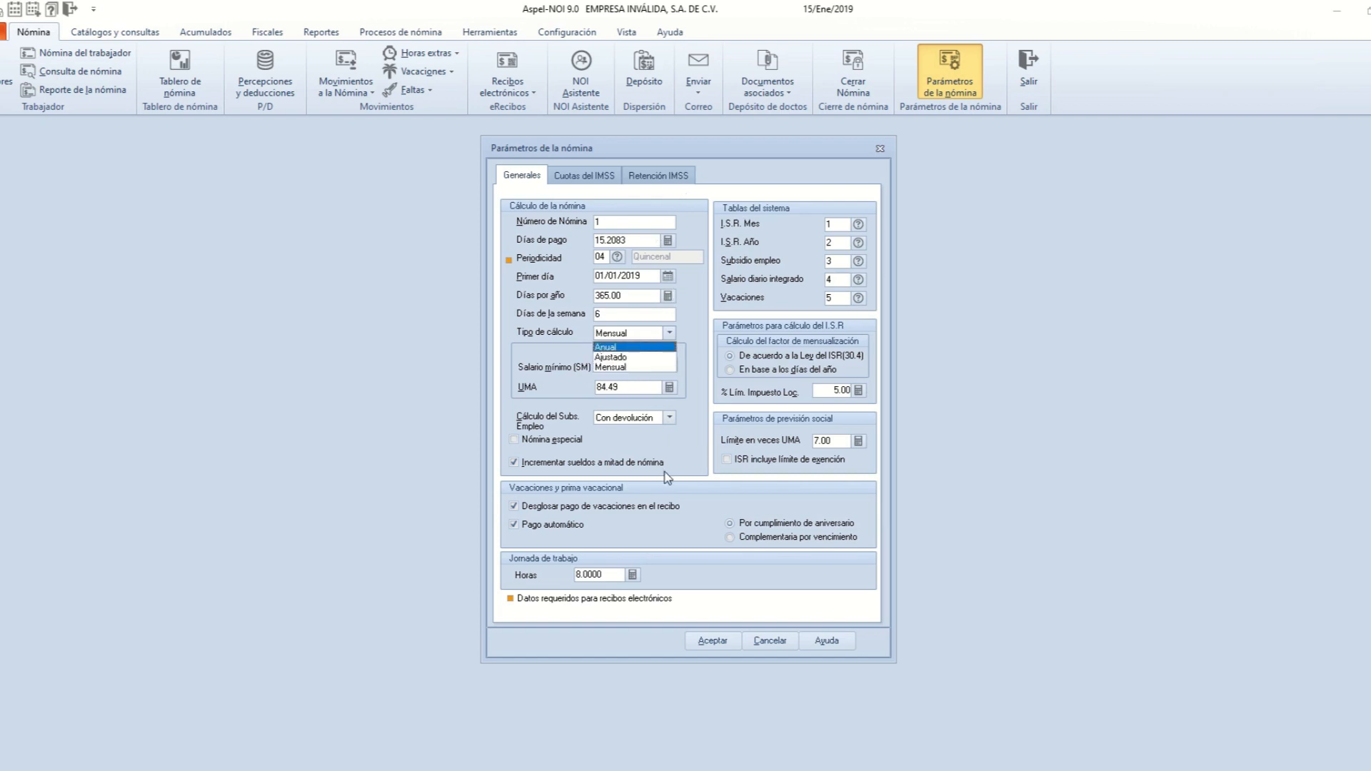
pyautogui.click(620, 367)
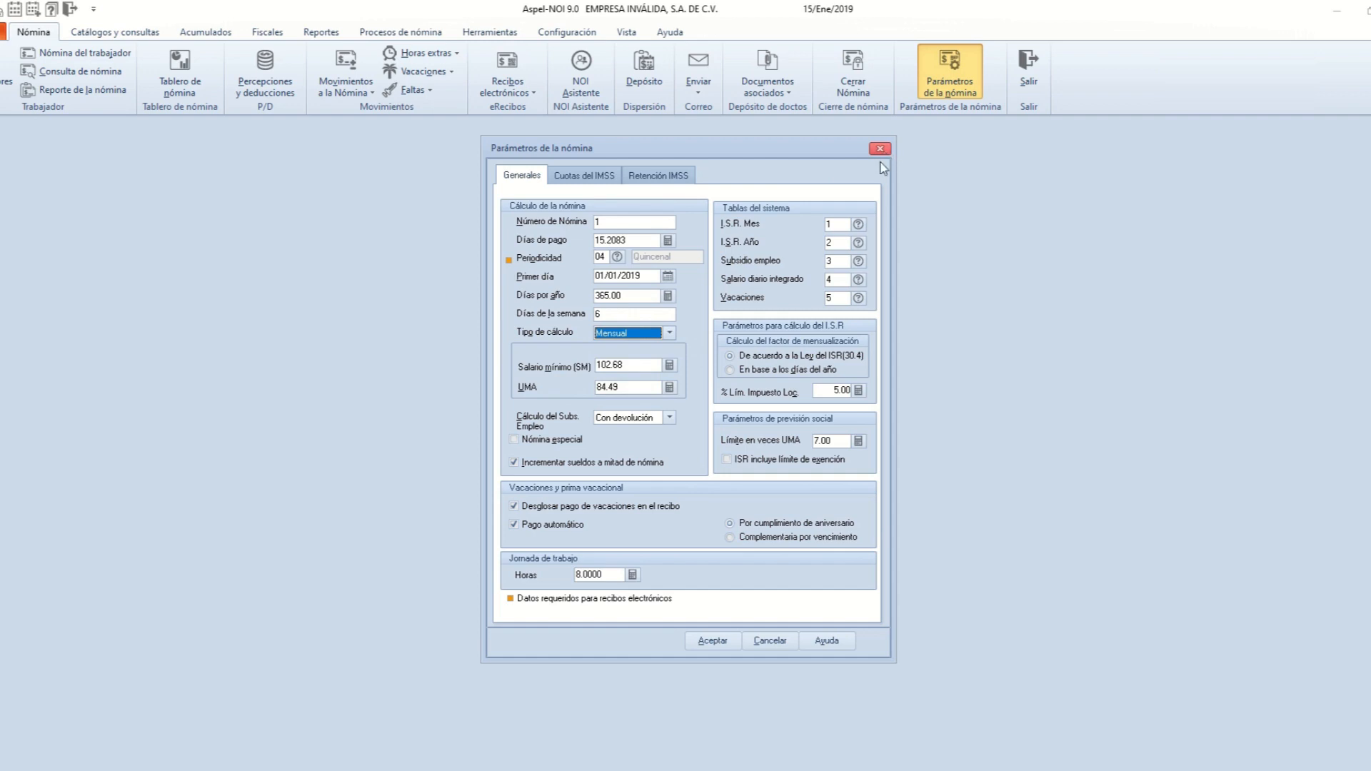
pyautogui.click(712, 641)
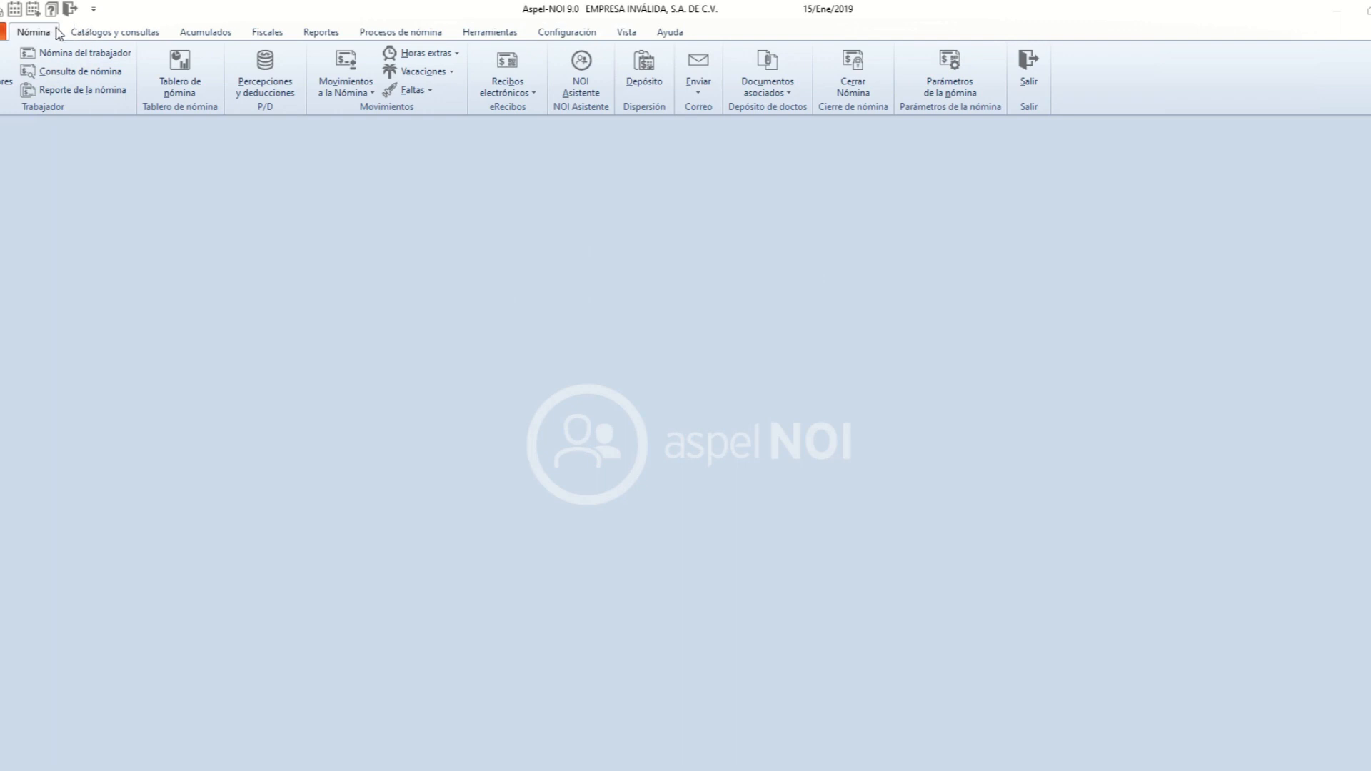
# Step: Examine the calendar catalog in a maximized window, sorting it by description and back by key
pyautogui.click(111, 35)
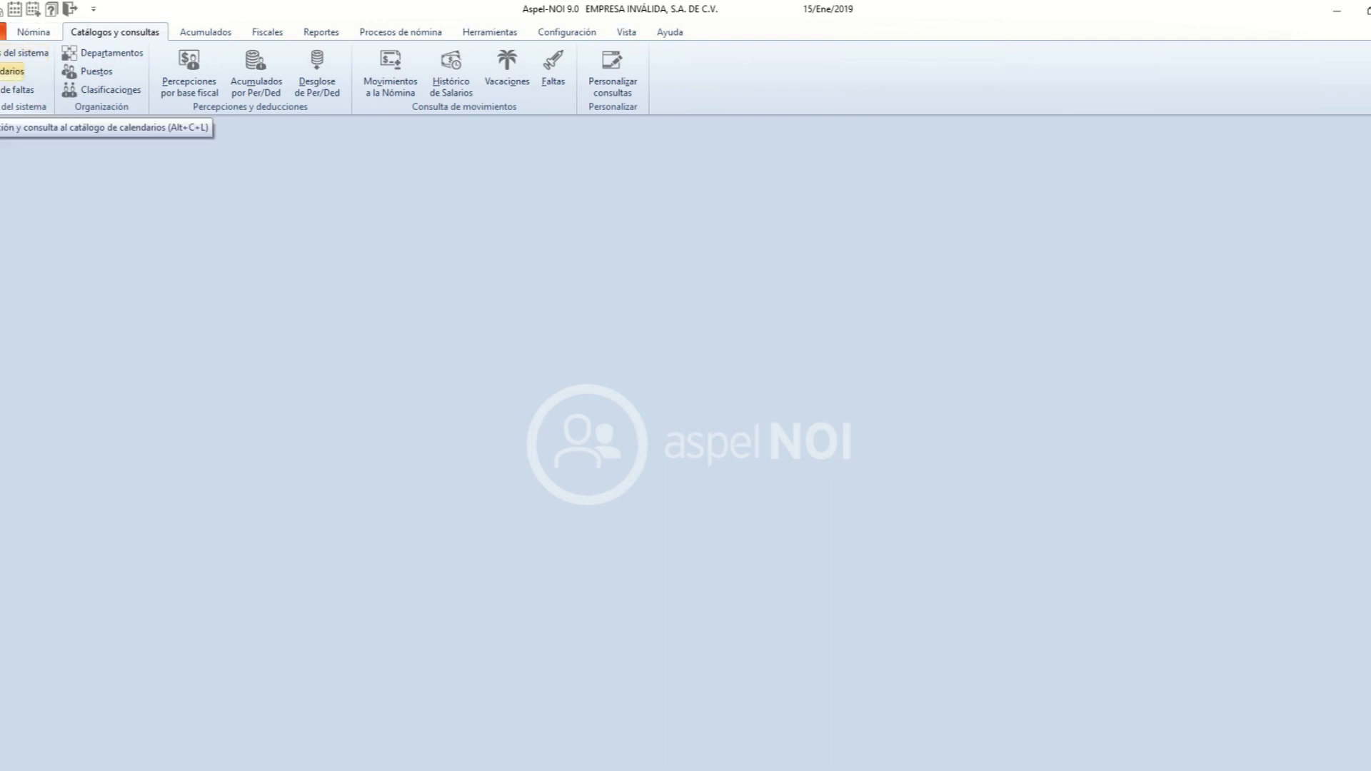
pyautogui.click(12, 72)
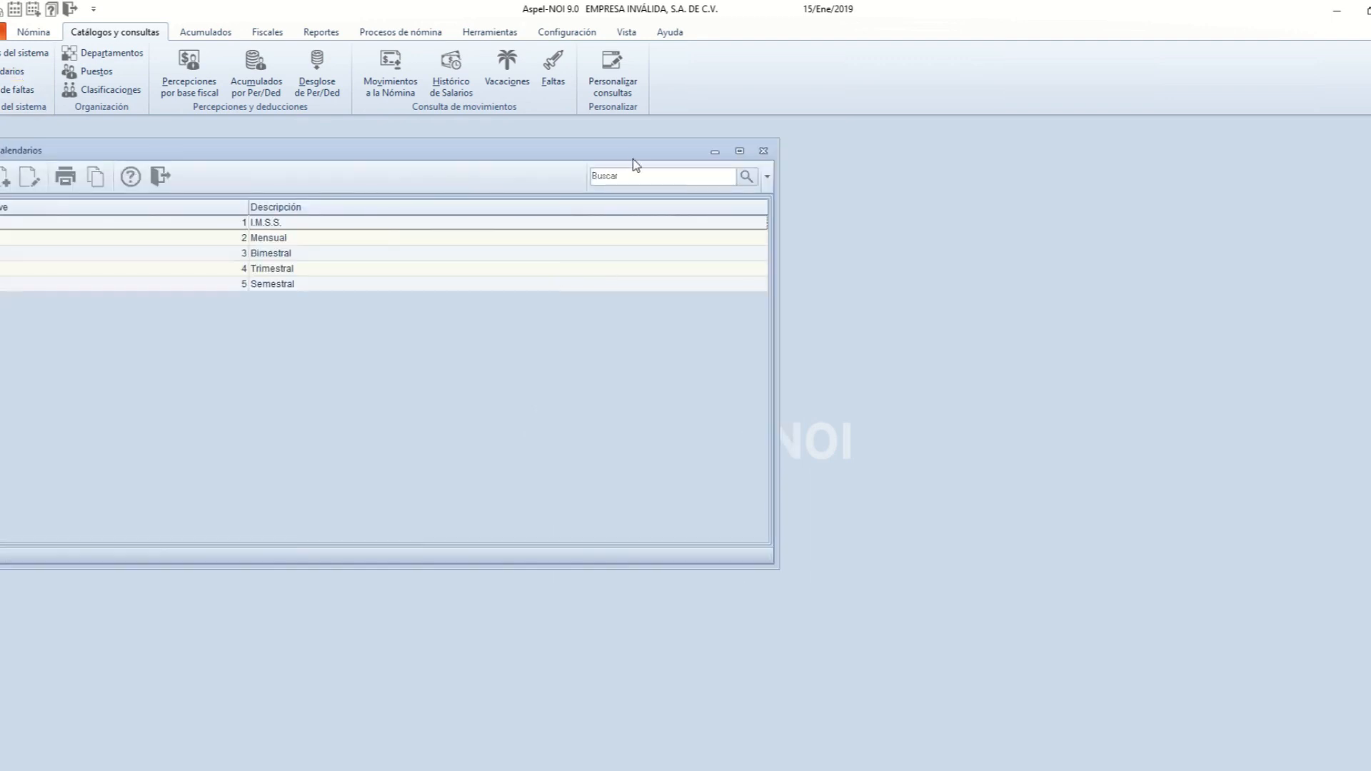
pyautogui.doubleClick(629, 151)
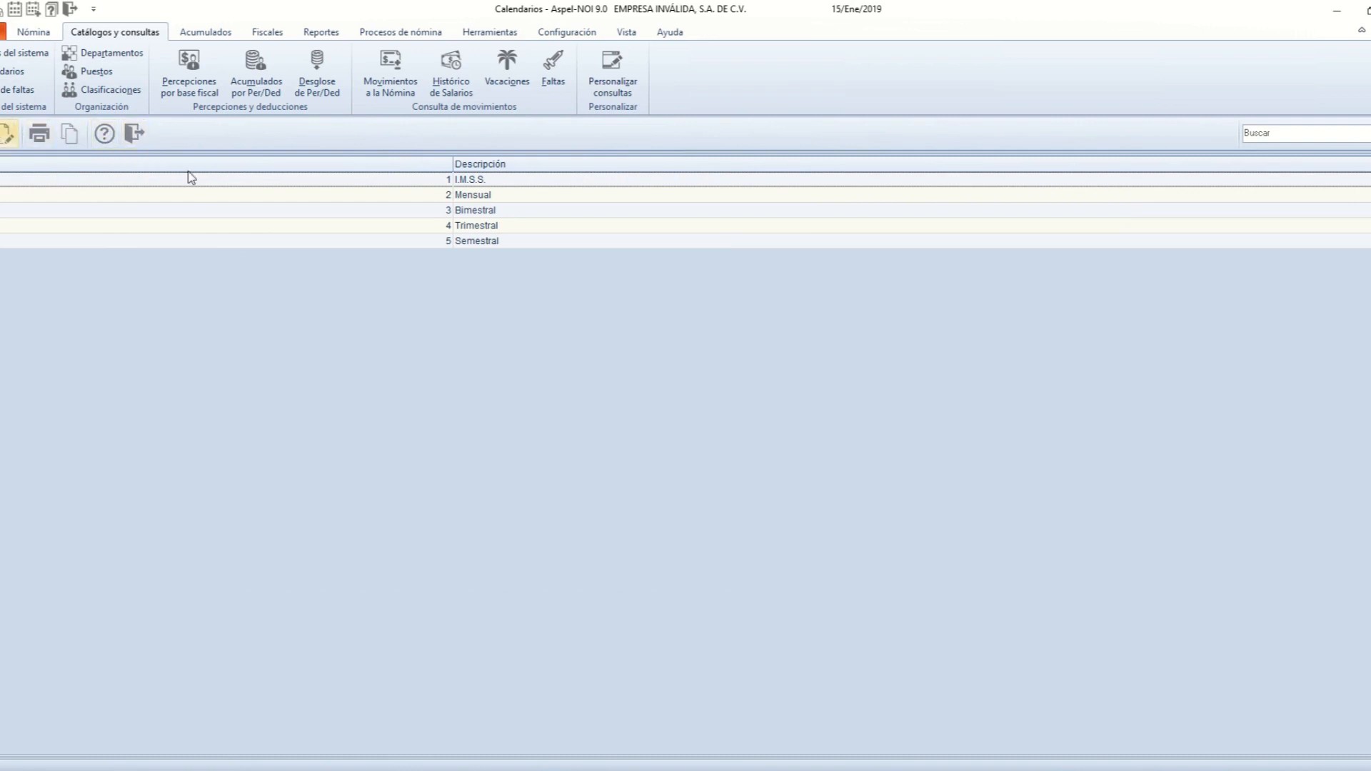
pyautogui.click(493, 183)
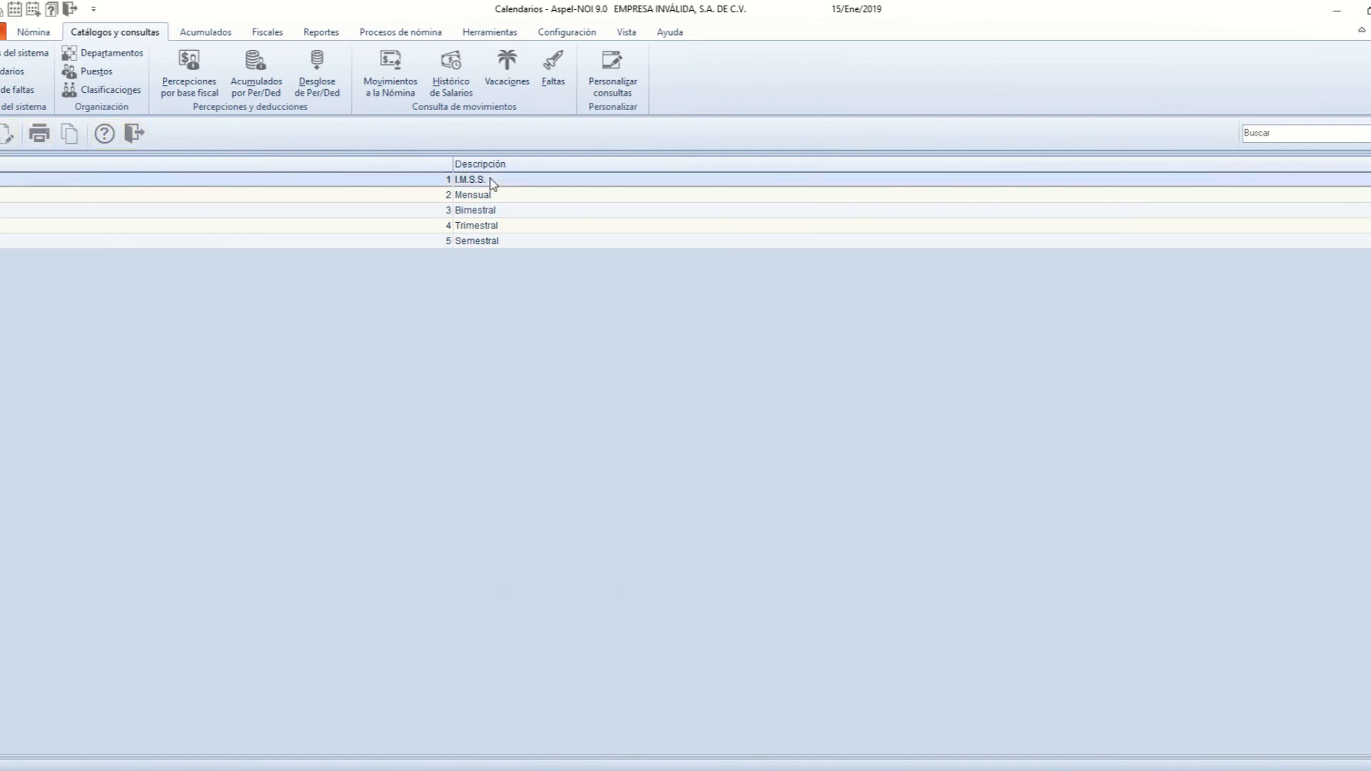
pyautogui.click(446, 243)
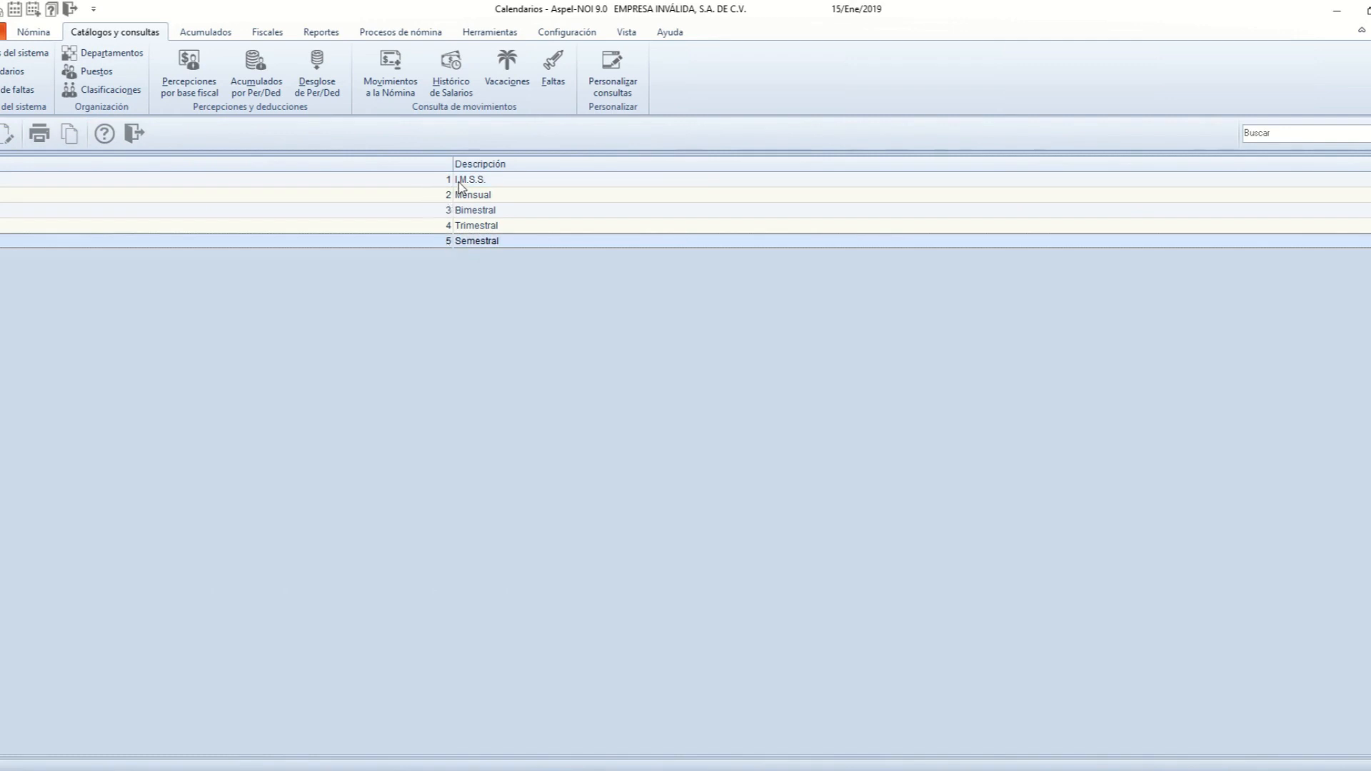
pyautogui.click(506, 165)
pyautogui.click(504, 180)
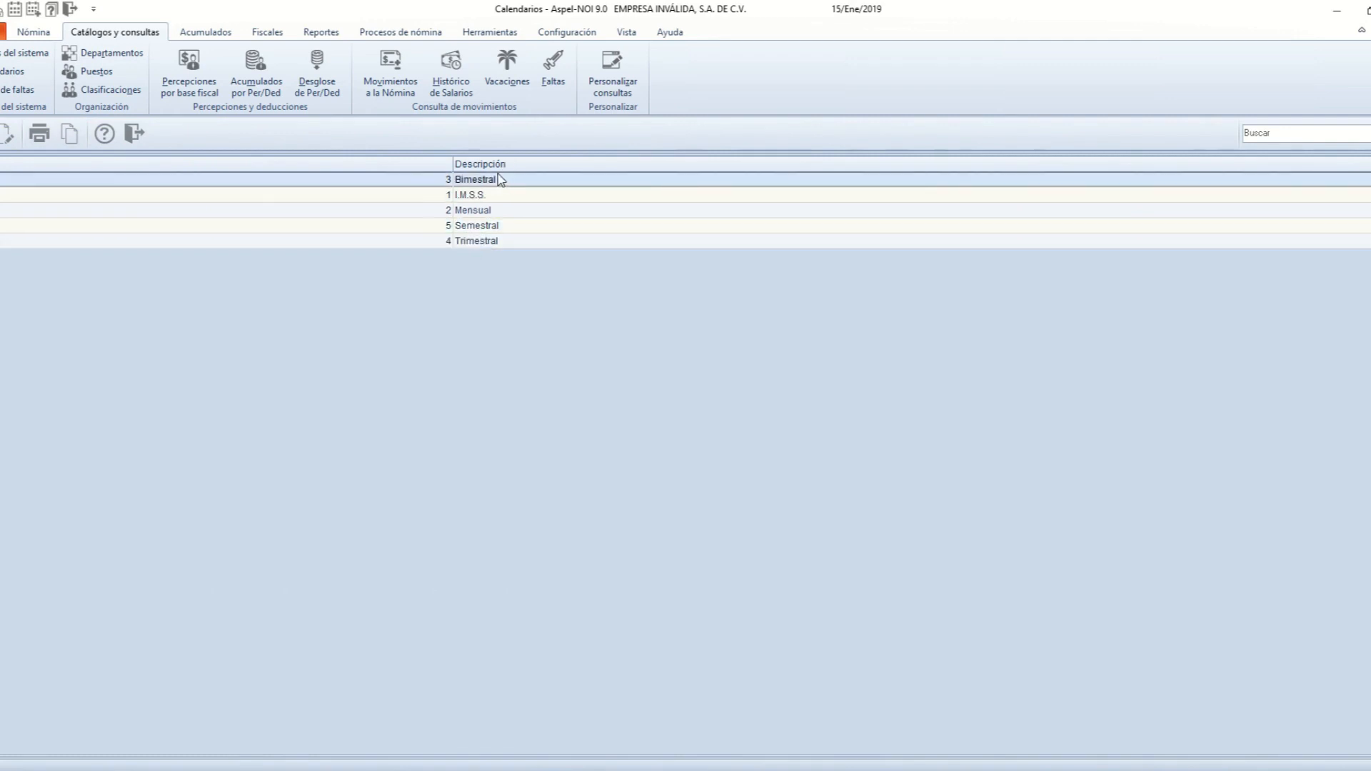
pyautogui.click(402, 166)
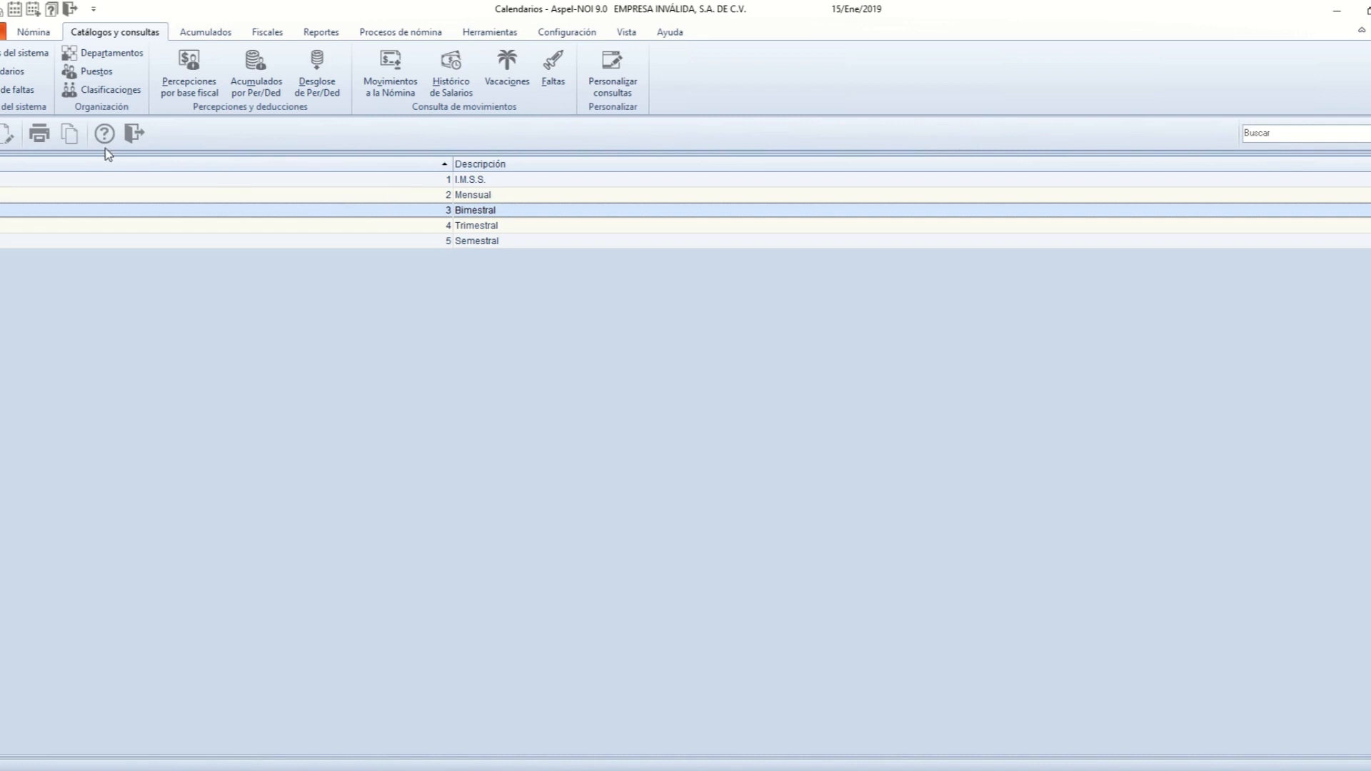
pyautogui.click(477, 182)
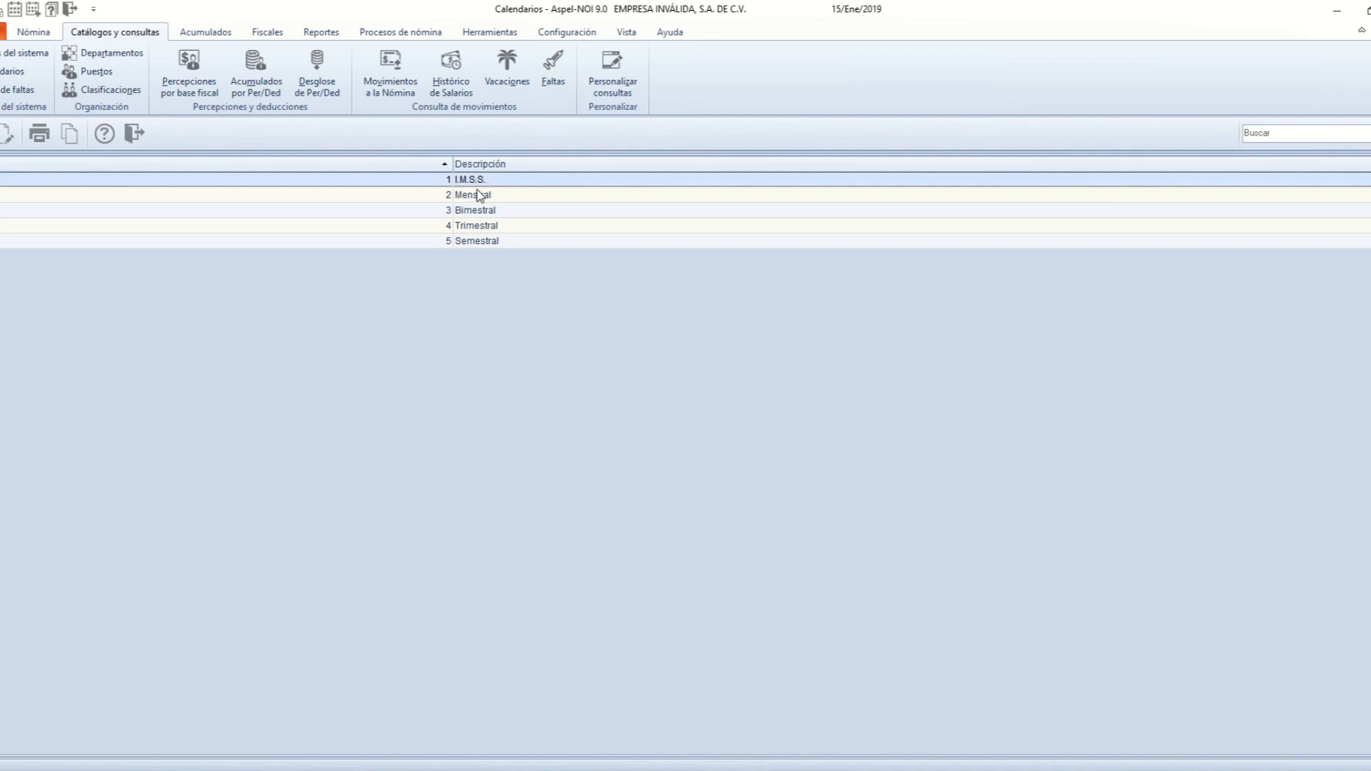
# Step: Review the number of days of the Mensual calendar's periods from January to September and confirm the data as correct
pyautogui.click(477, 193)
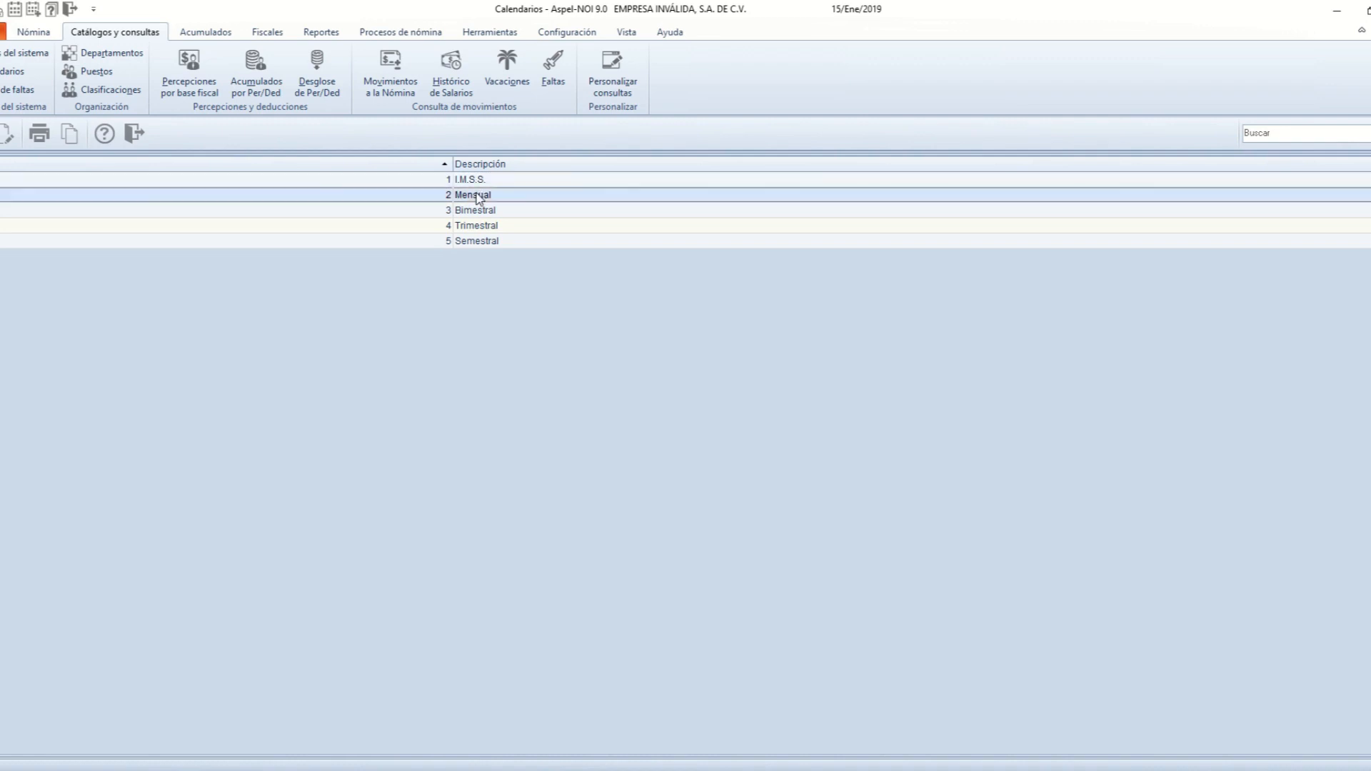
pyautogui.click(6, 134)
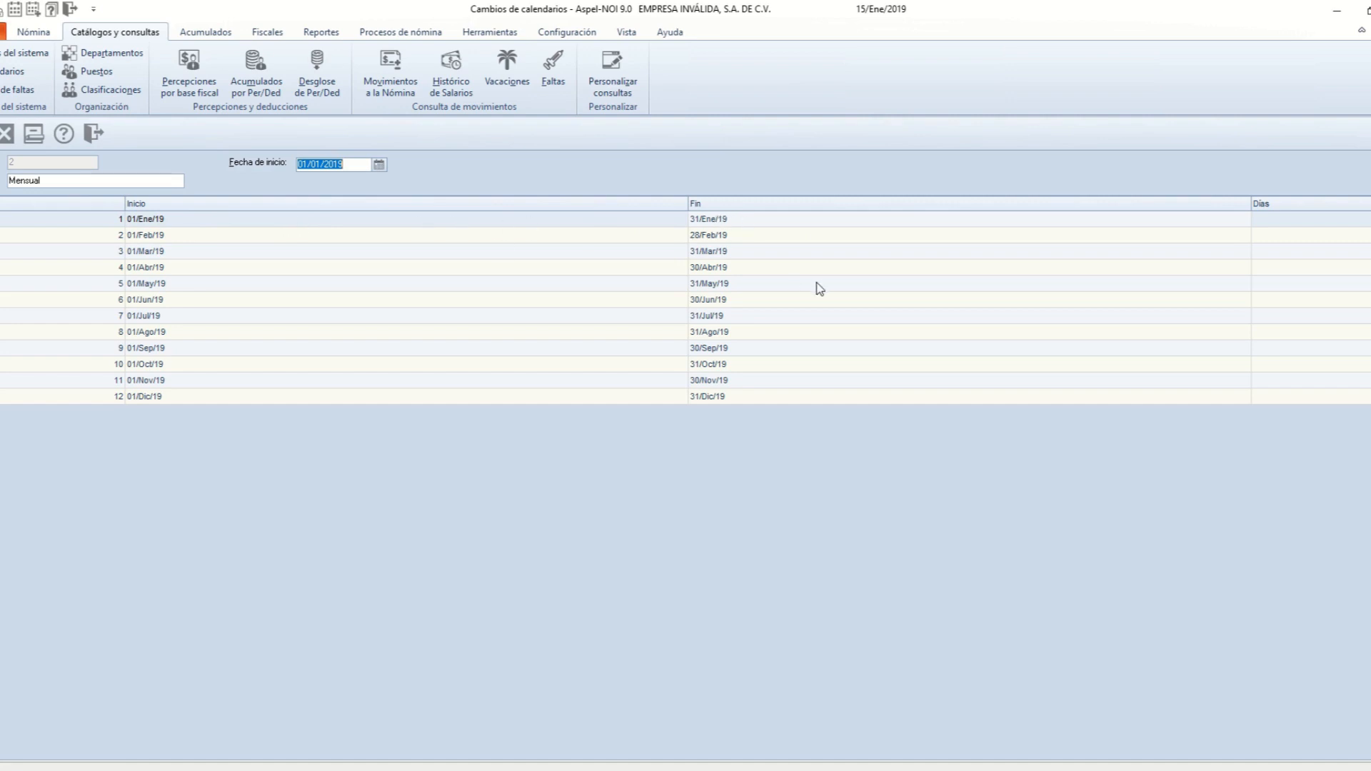
pyautogui.click(1347, 221)
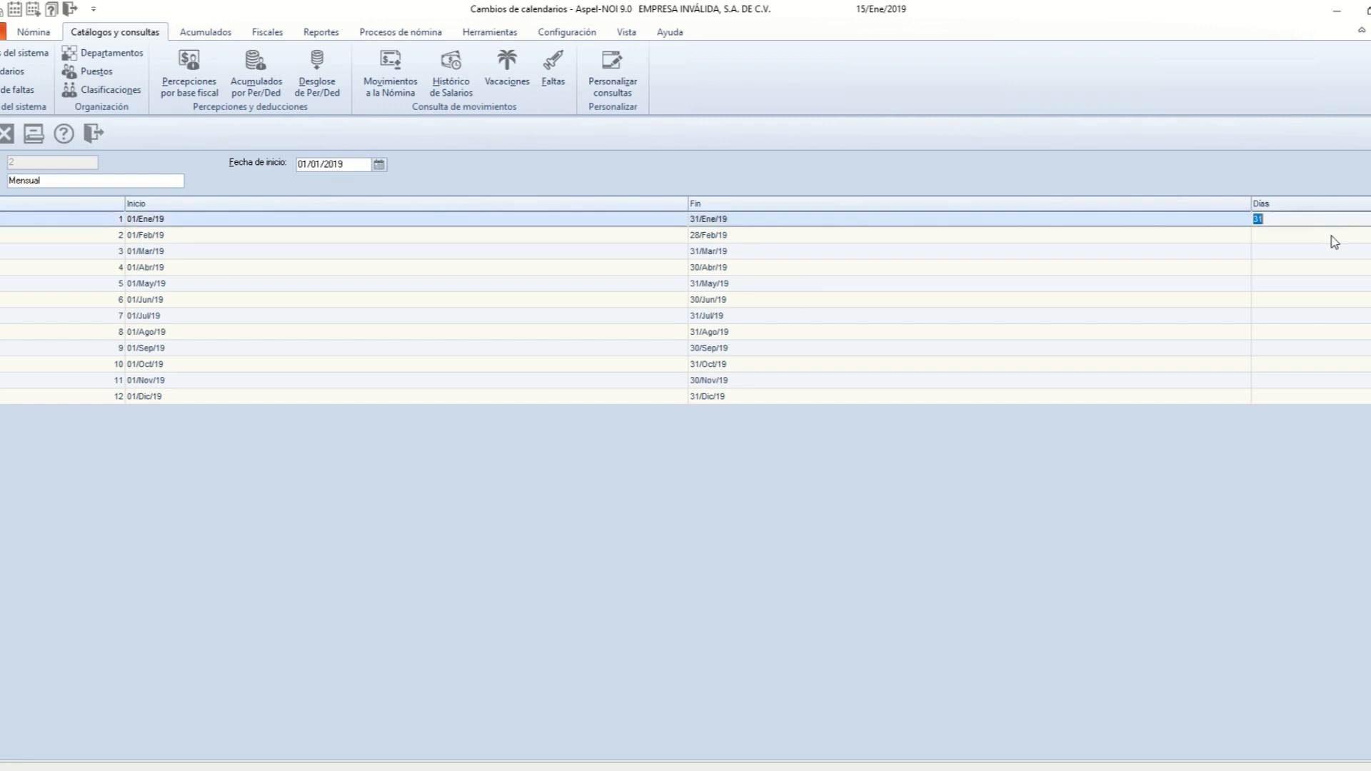
pyautogui.click(1318, 234)
pyautogui.click(1291, 251)
pyautogui.click(1275, 272)
pyautogui.click(1275, 285)
pyautogui.click(1275, 302)
pyautogui.click(1276, 318)
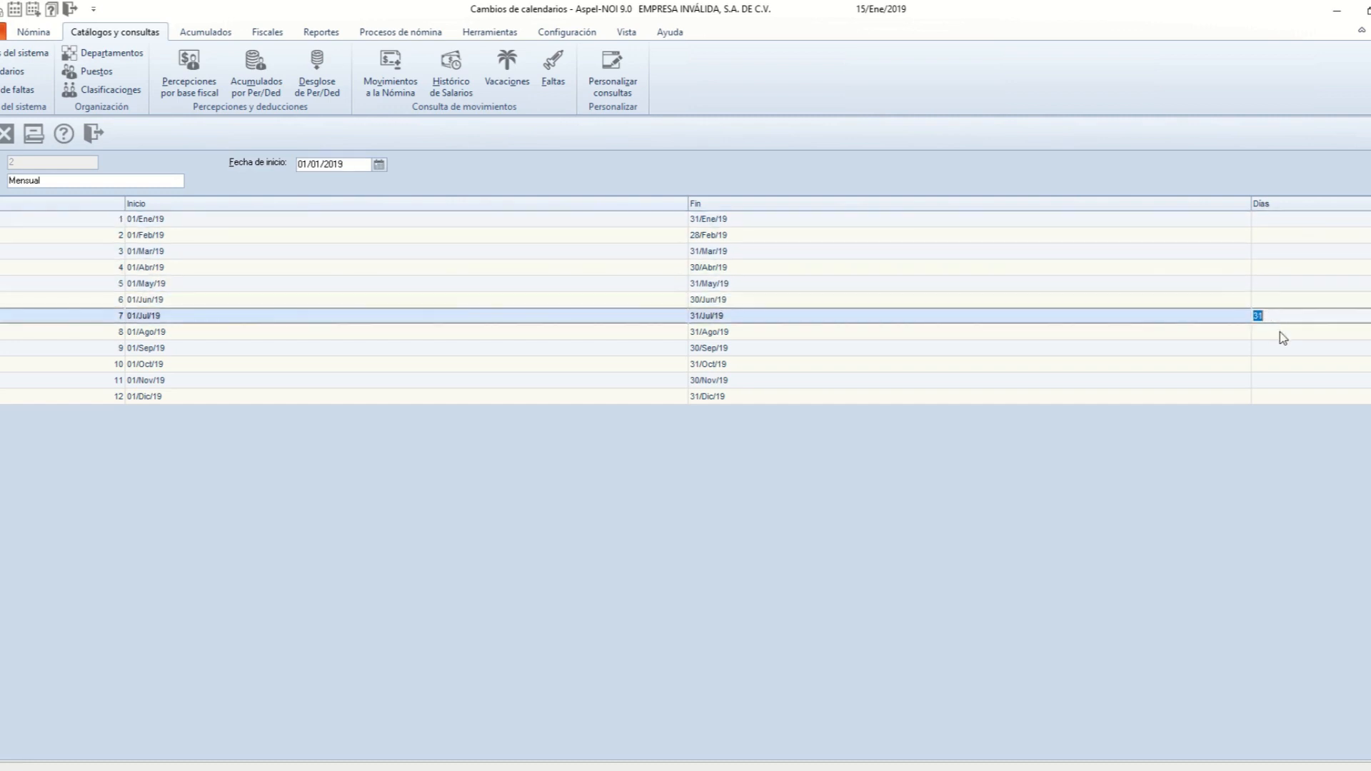
pyautogui.click(1280, 333)
pyautogui.click(1272, 350)
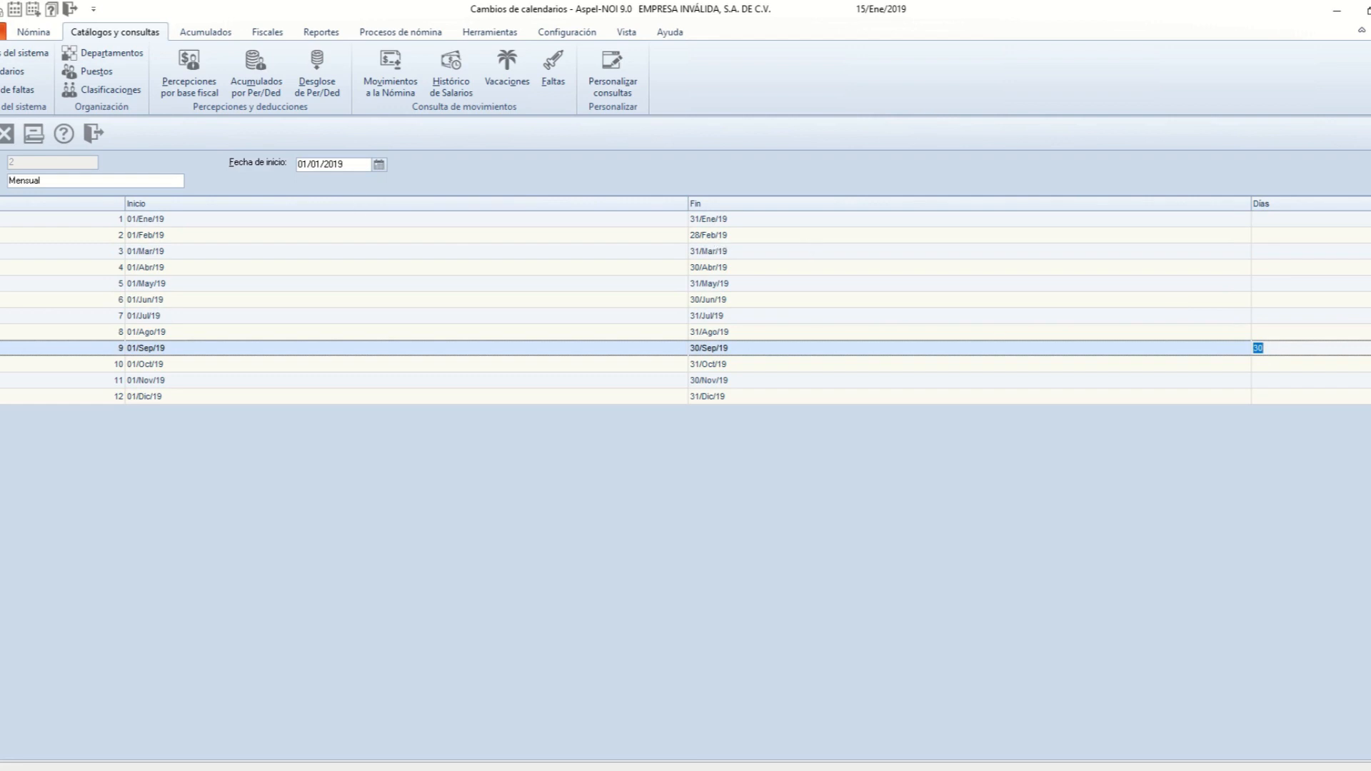
pyautogui.click(5, 134)
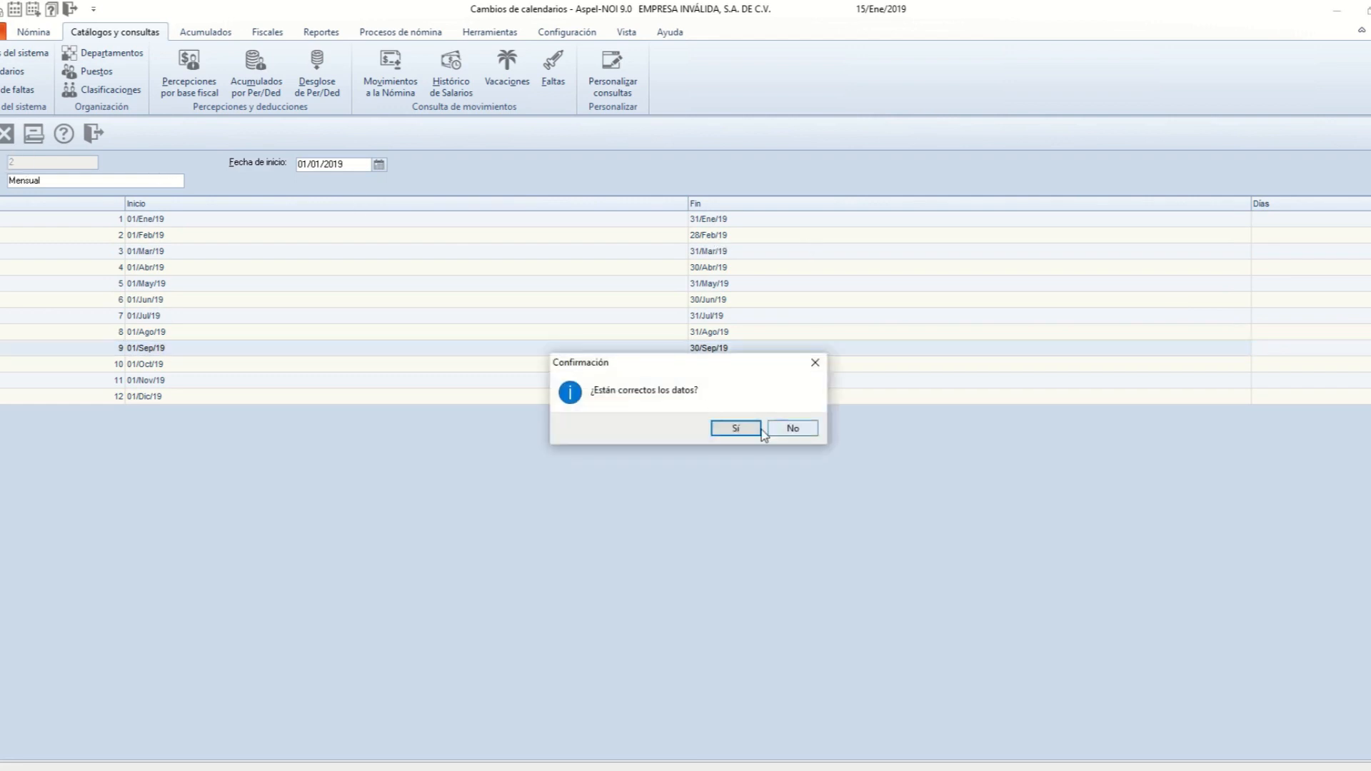
pyautogui.click(746, 432)
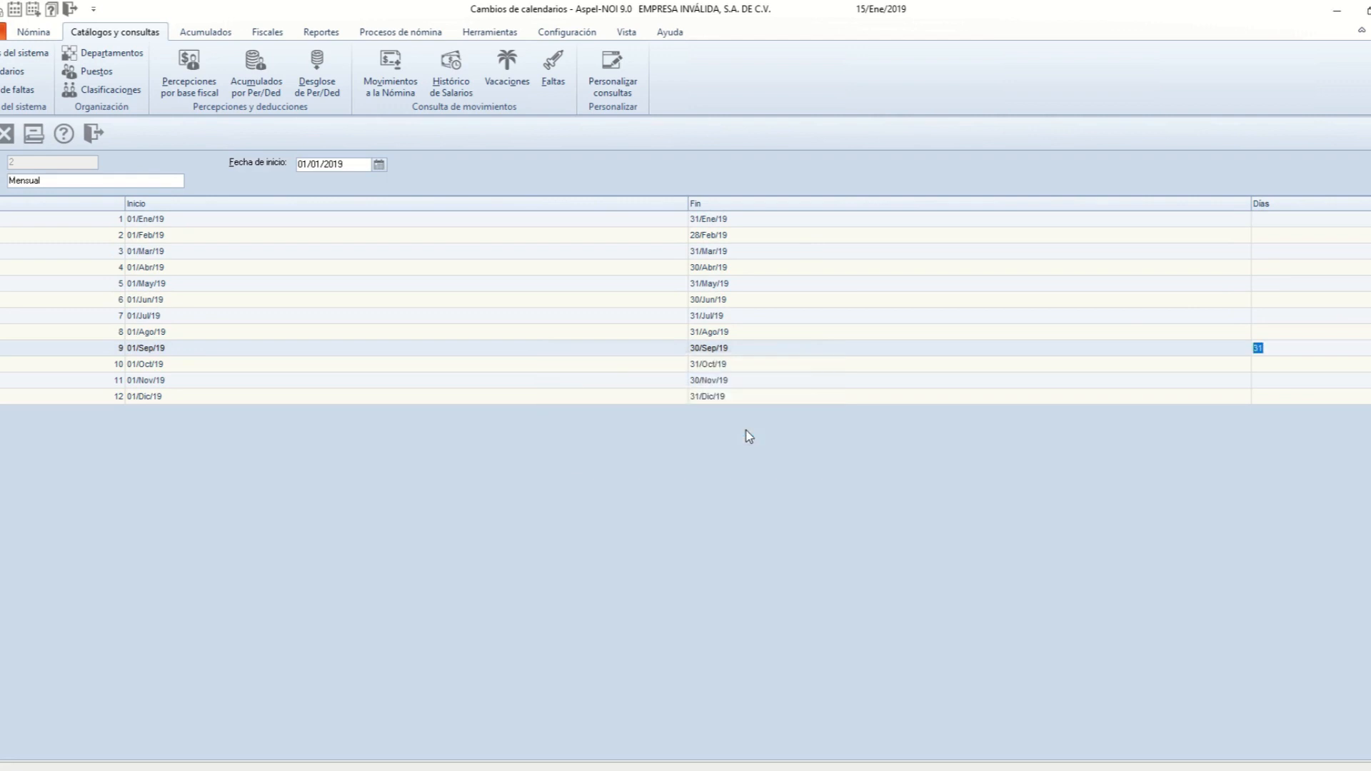
# Step: Review the start and end dates of the Bimestral calendar, and close the calendar catalog
pyautogui.click(488, 210)
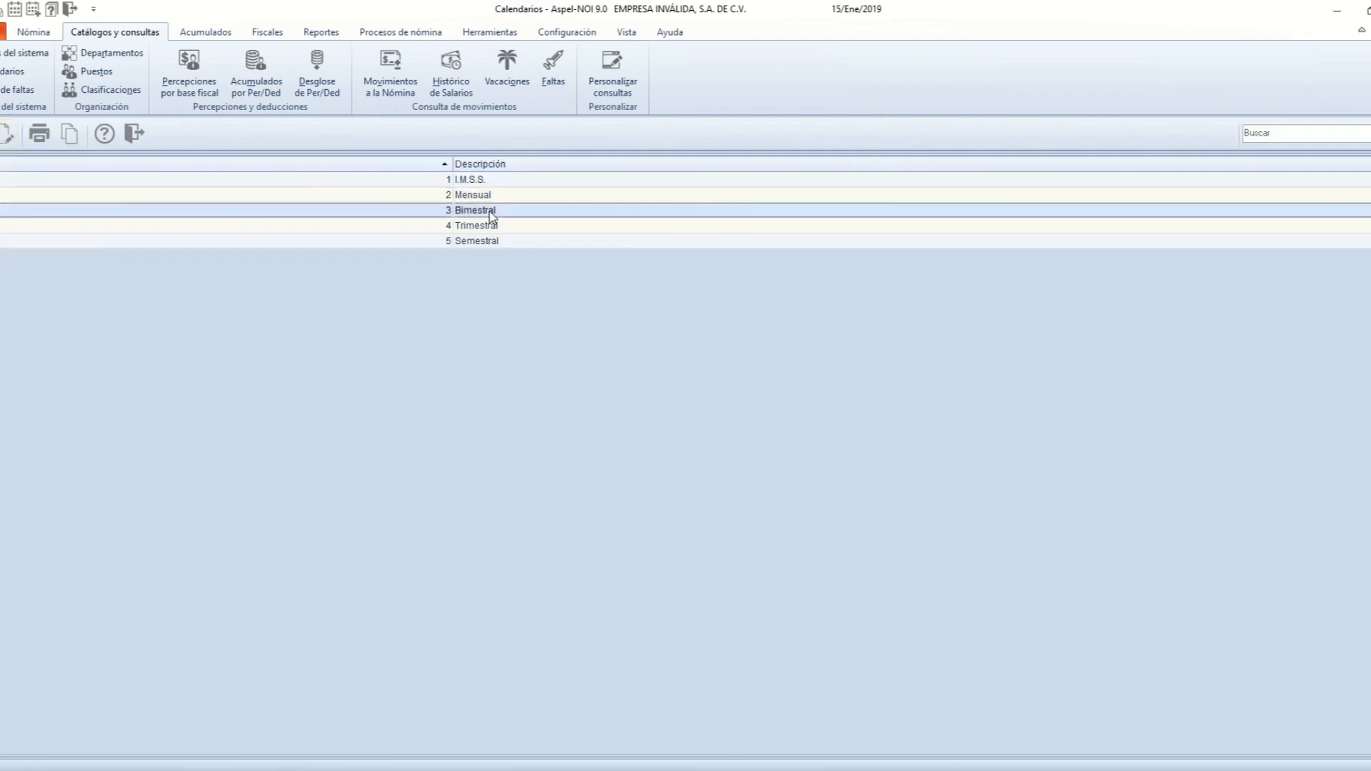
pyautogui.doubleClick(487, 214)
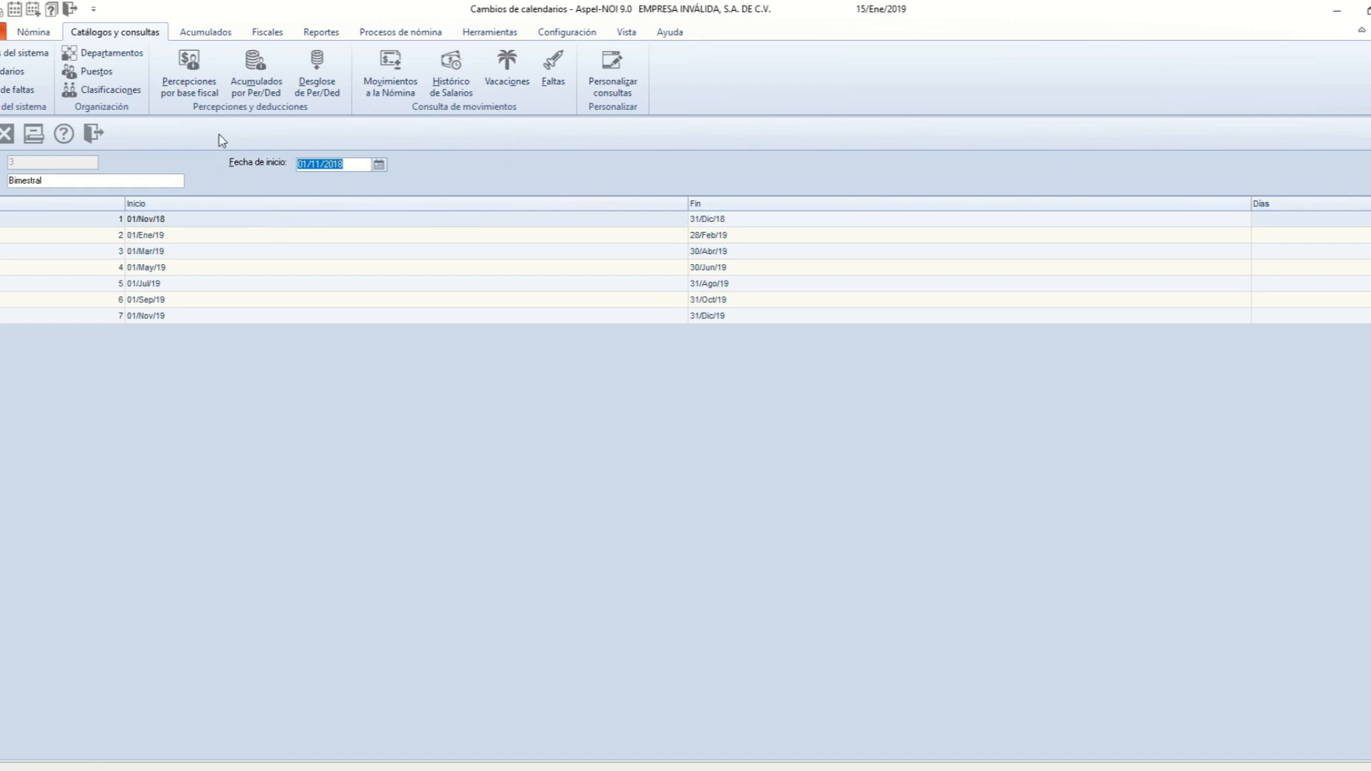
pyautogui.click(95, 133)
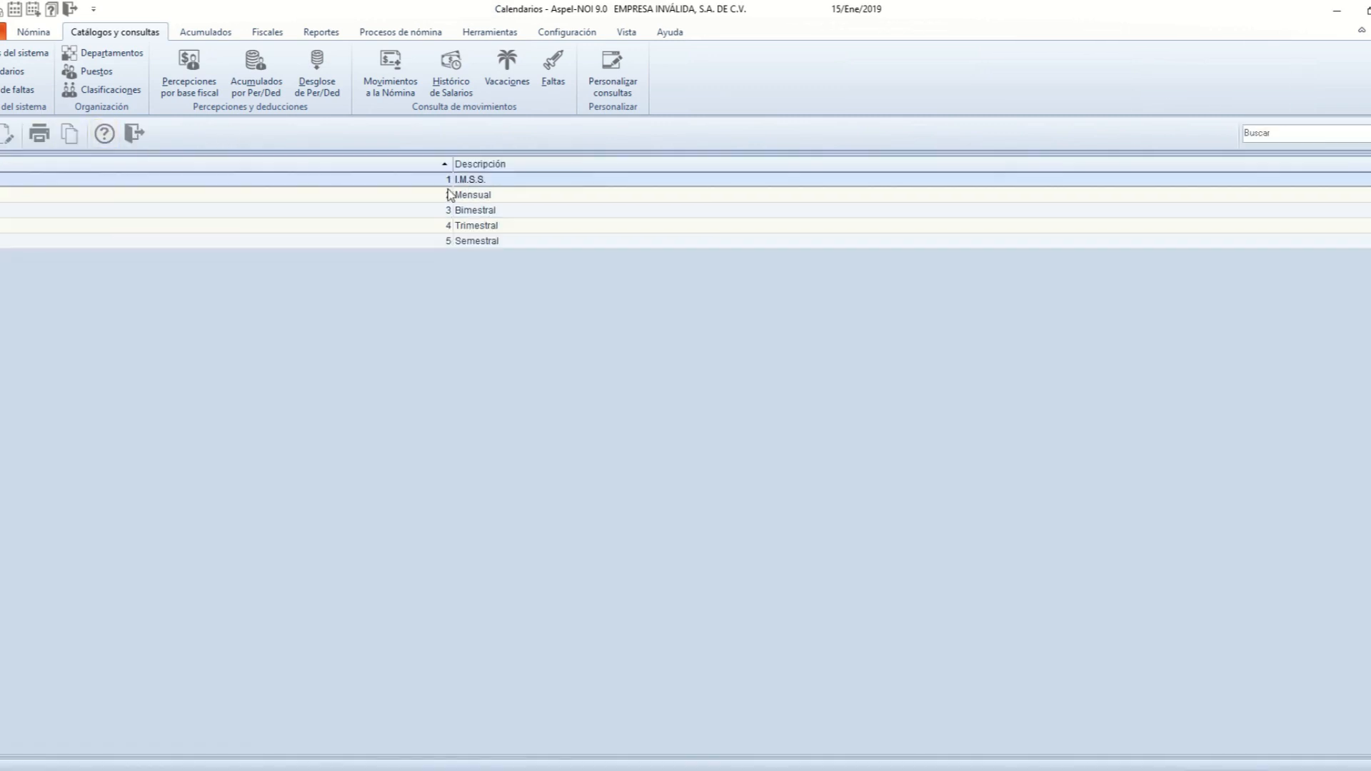
pyautogui.click(134, 135)
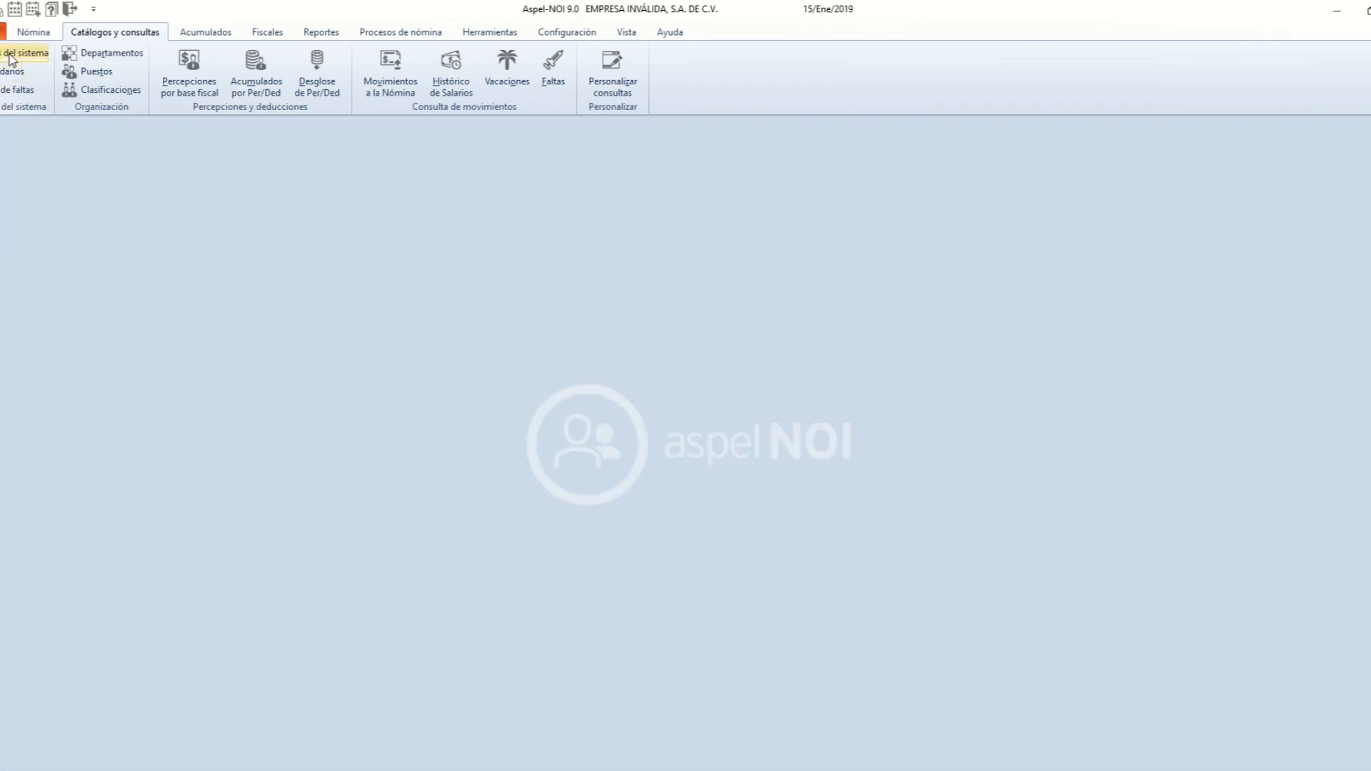
# Step: Examine the limits, fixed quotas and percentages of the ISR Mes 2019 system table, and close the system tables
pyautogui.click(22, 61)
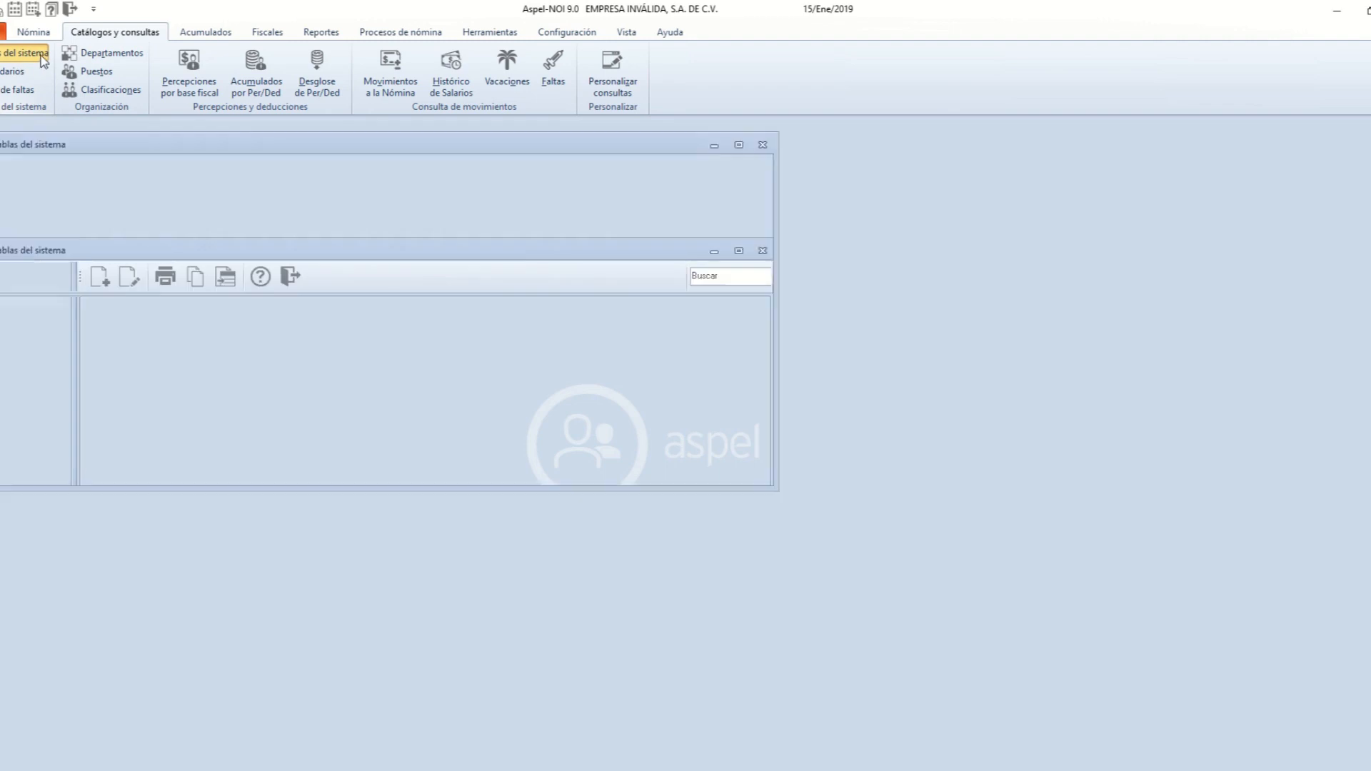
pyautogui.doubleClick(377, 145)
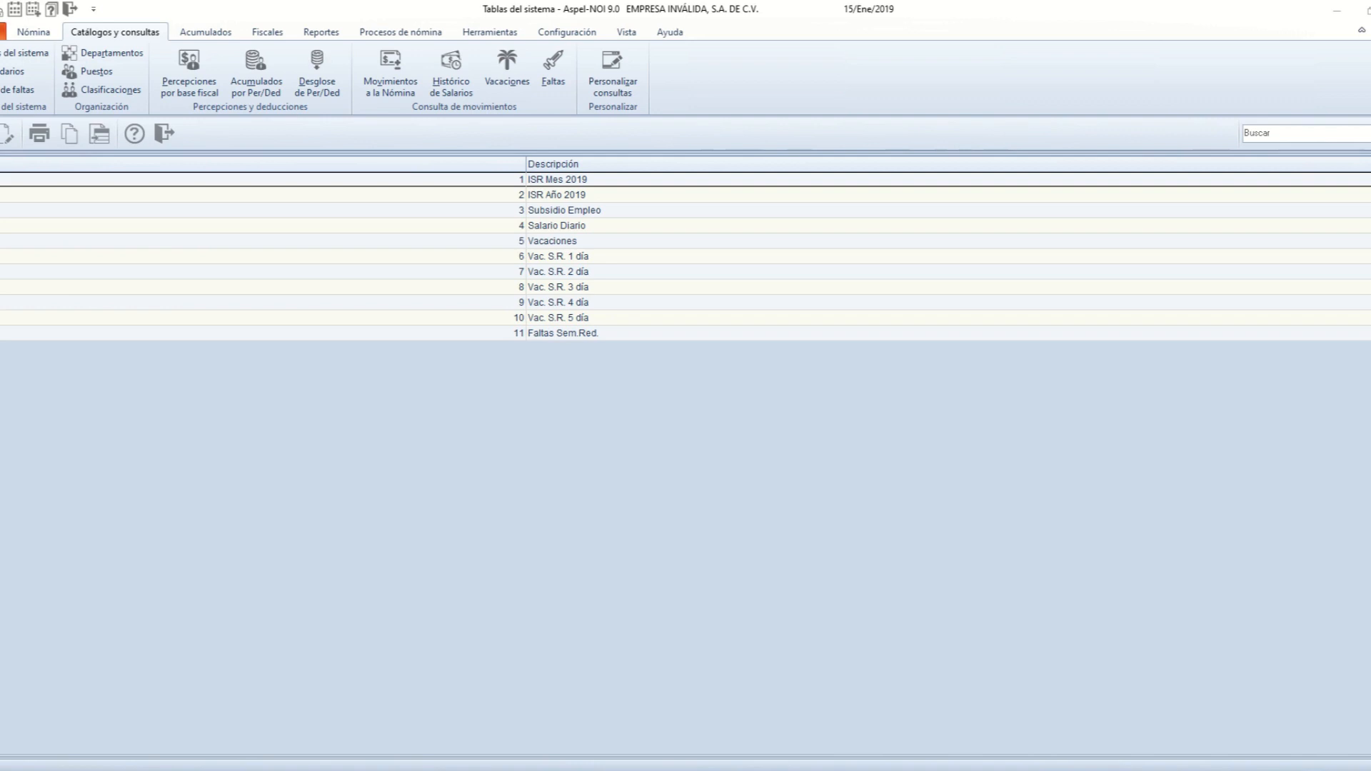
pyautogui.doubleClick(579, 193)
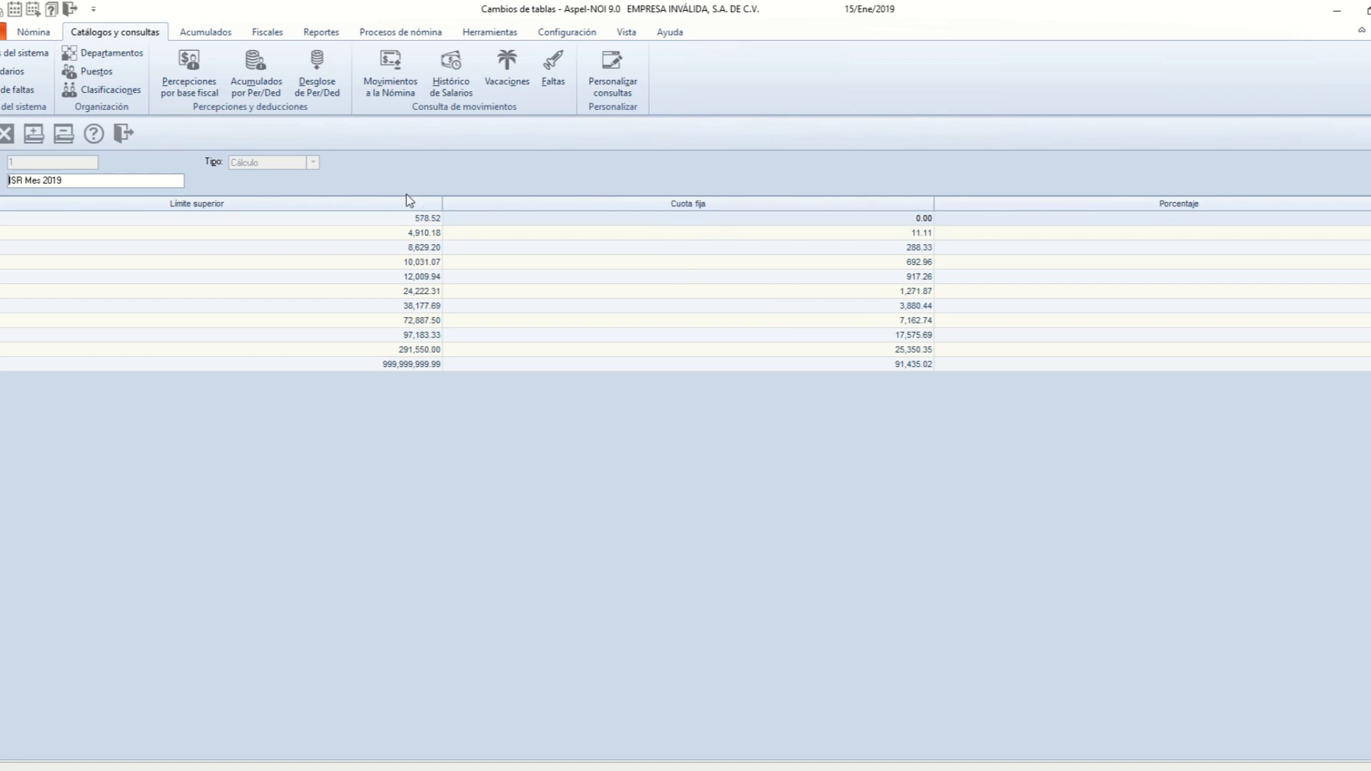
pyautogui.moveTo(661, 7)
pyautogui.click(125, 134)
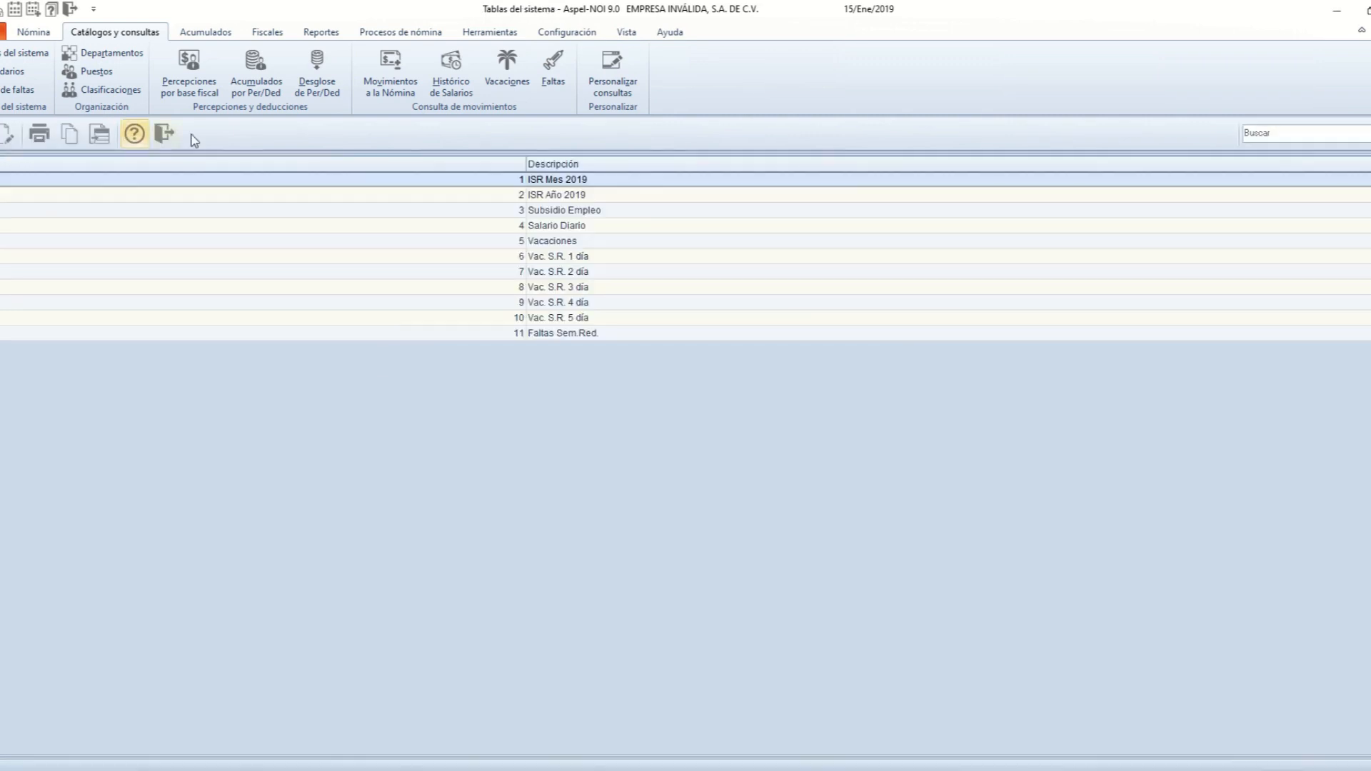
pyautogui.click(165, 136)
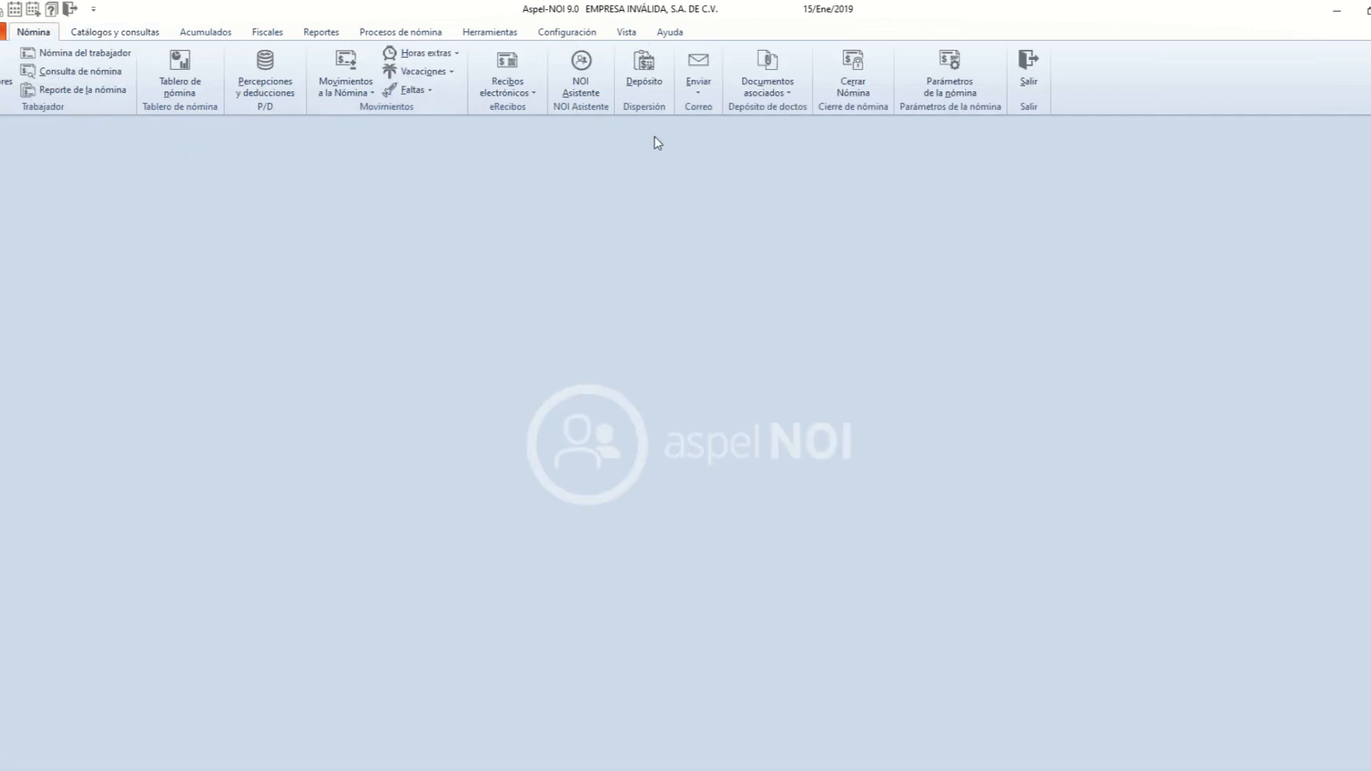
# Step: Check which tables are available for I.S.R. Mes in the payroll parameters, and accept the parameters
pyautogui.click(948, 86)
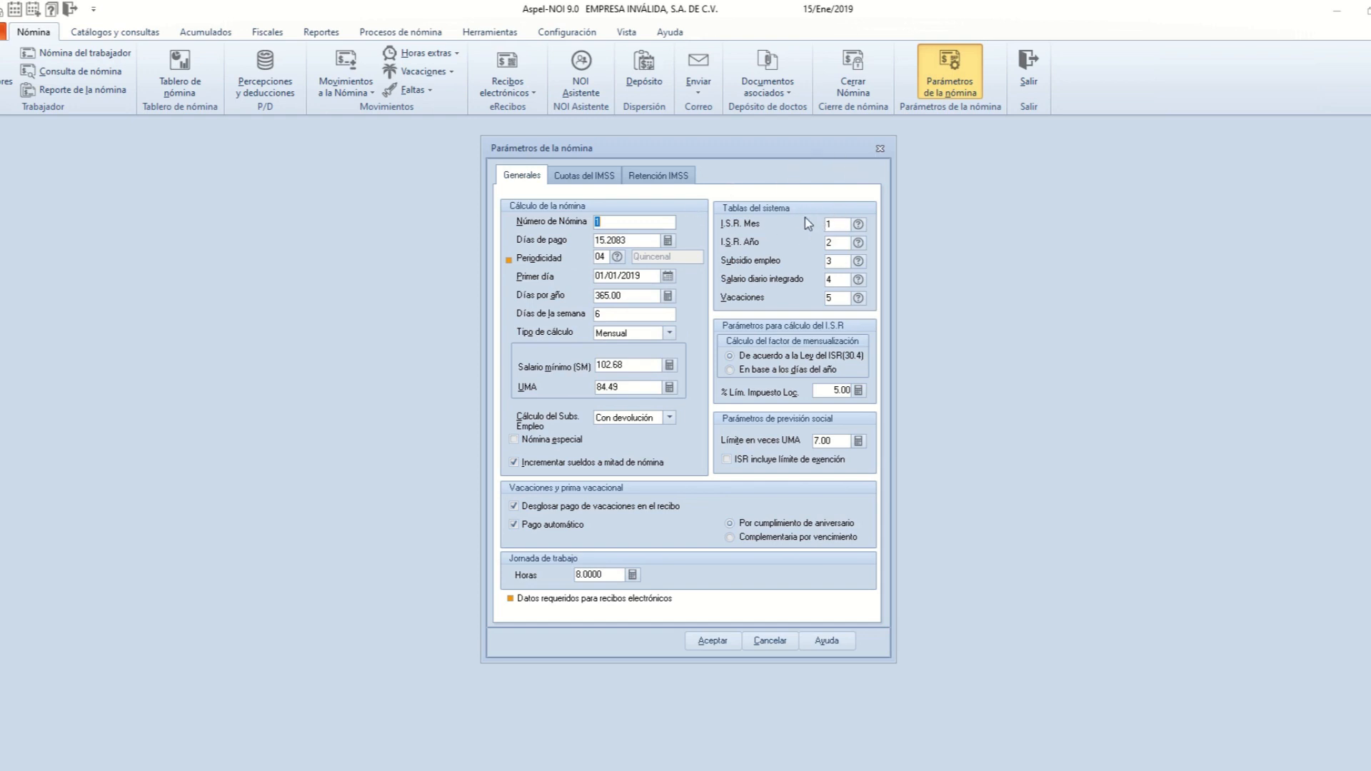
pyautogui.click(859, 225)
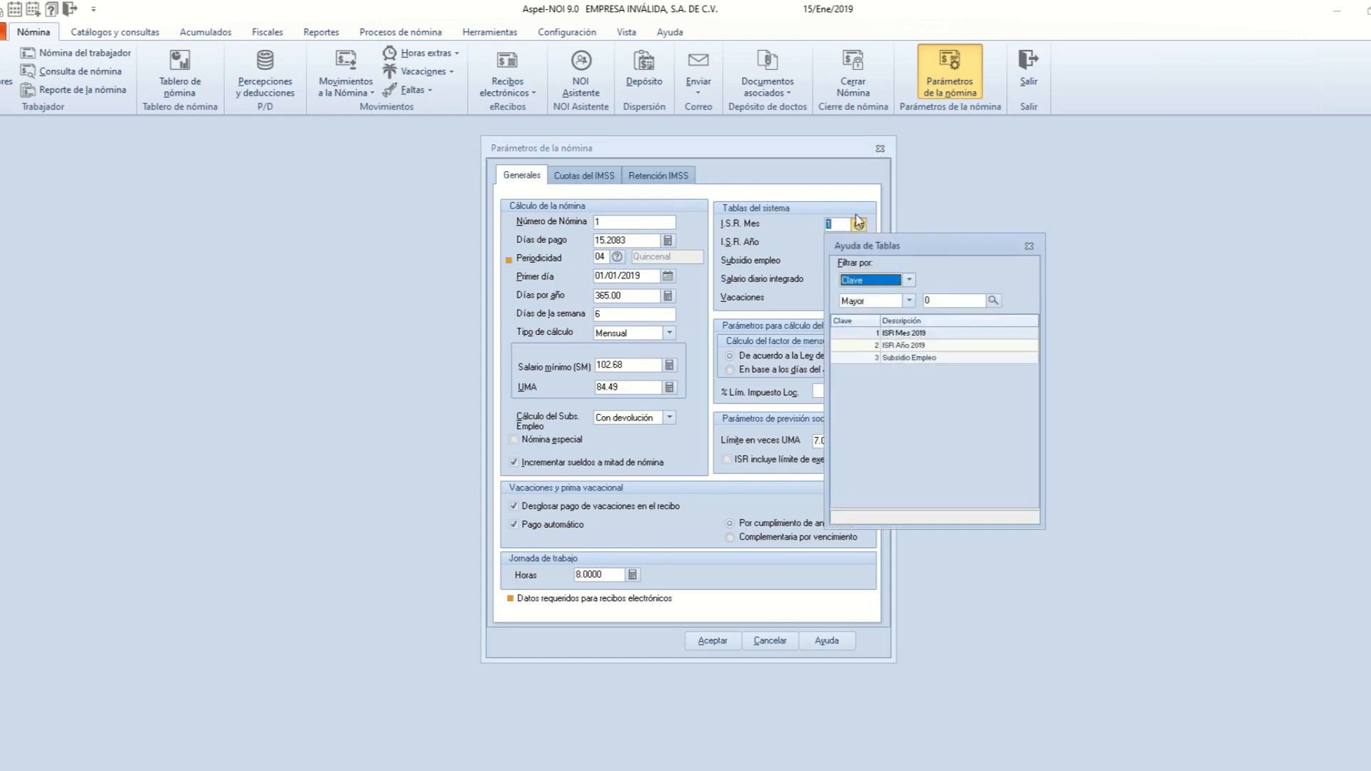
pyautogui.click(1029, 246)
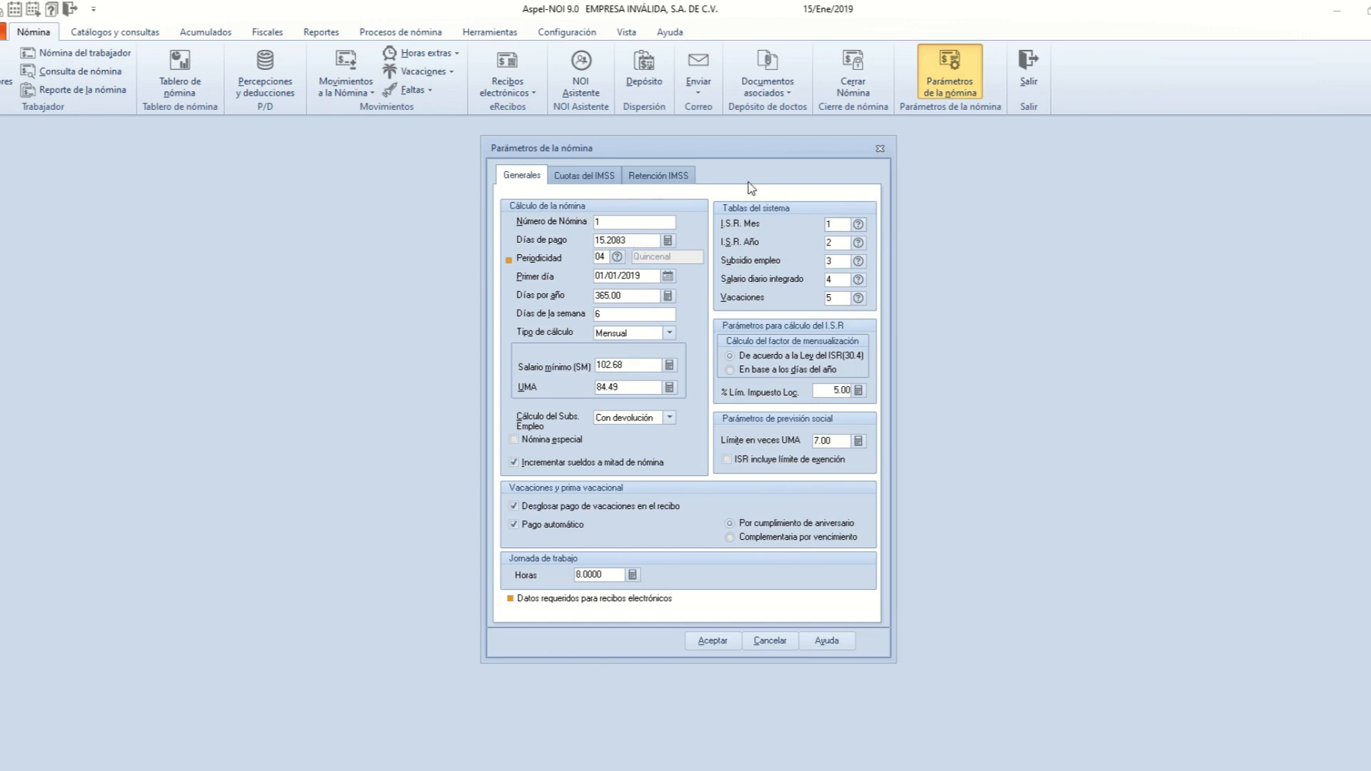
pyautogui.click(732, 640)
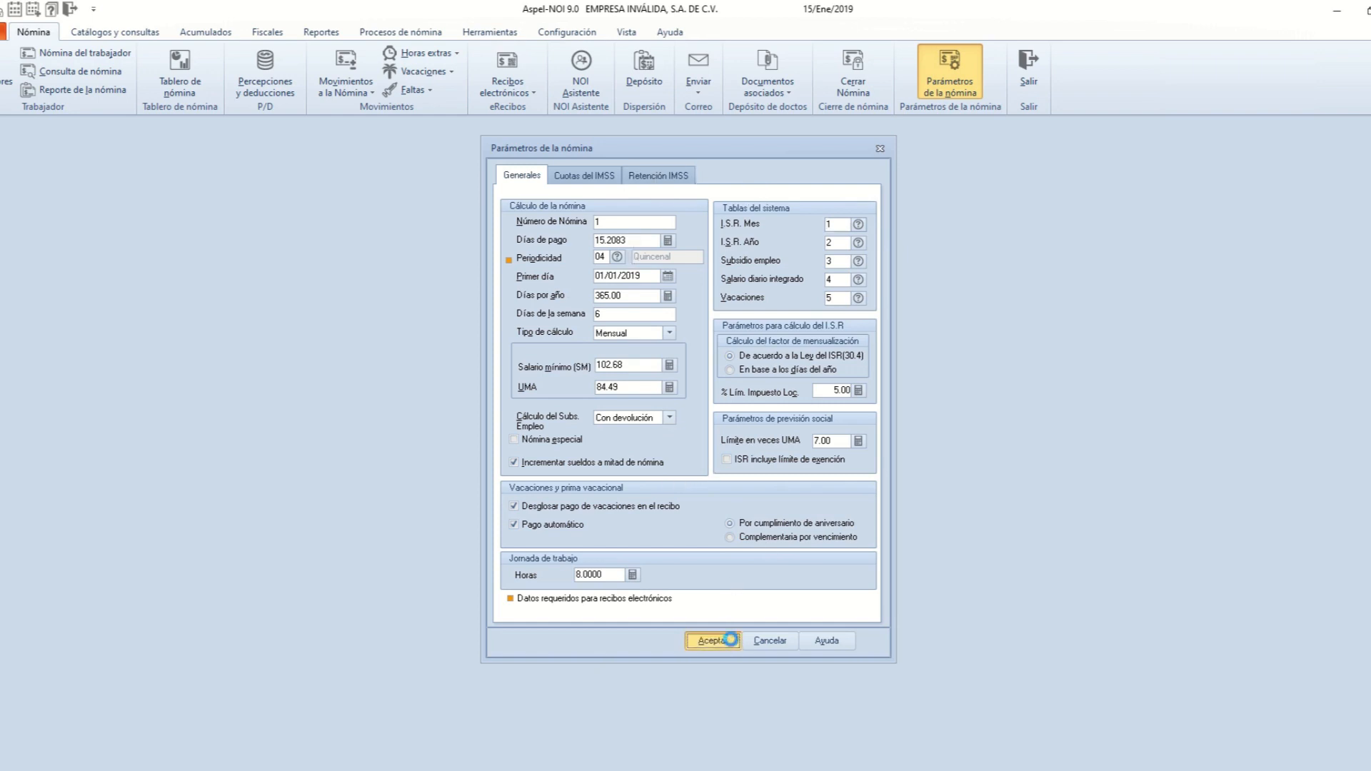